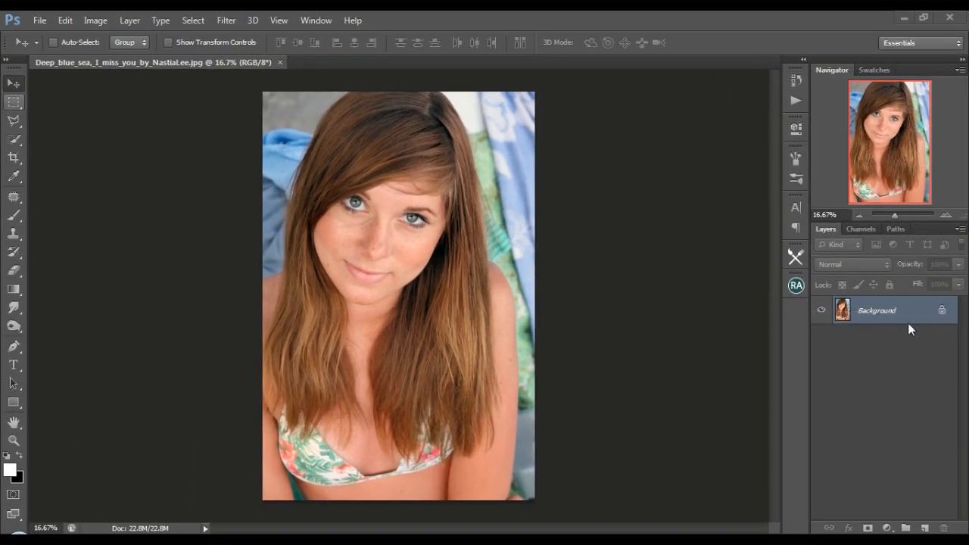
# Duplicate the Background layer as Background copy.
pyautogui.doubleClick(879, 310)
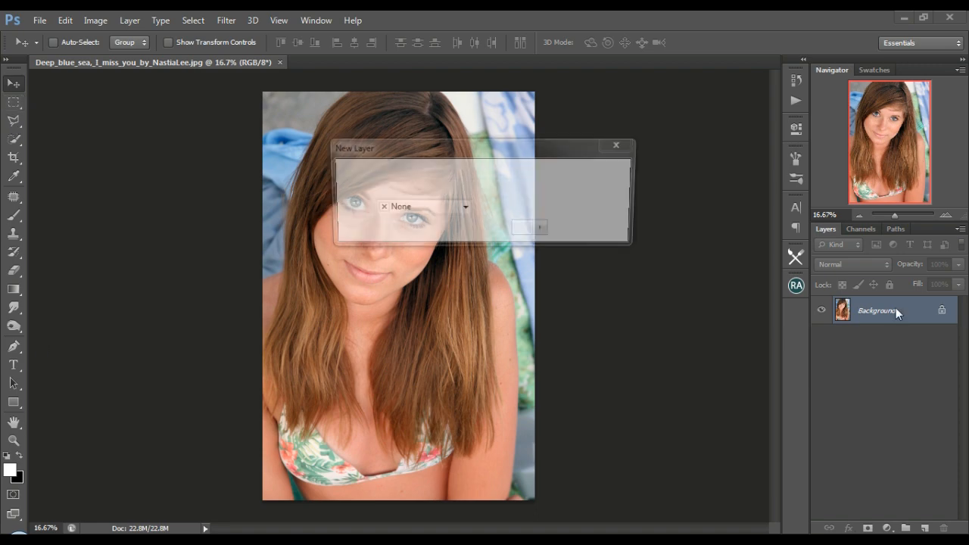
pyautogui.click(601, 192)
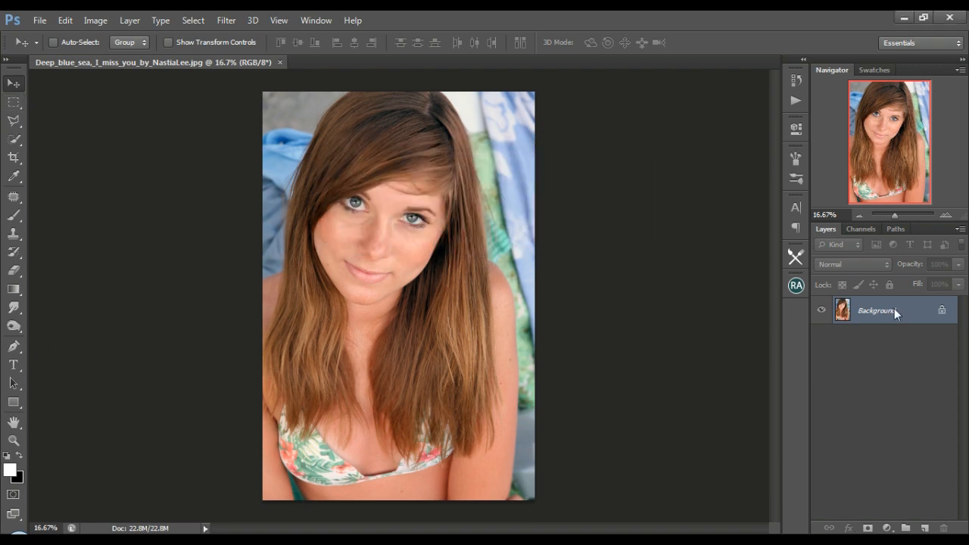
pyautogui.rightClick(895, 308)
pyautogui.click(878, 339)
pyautogui.click(620, 175)
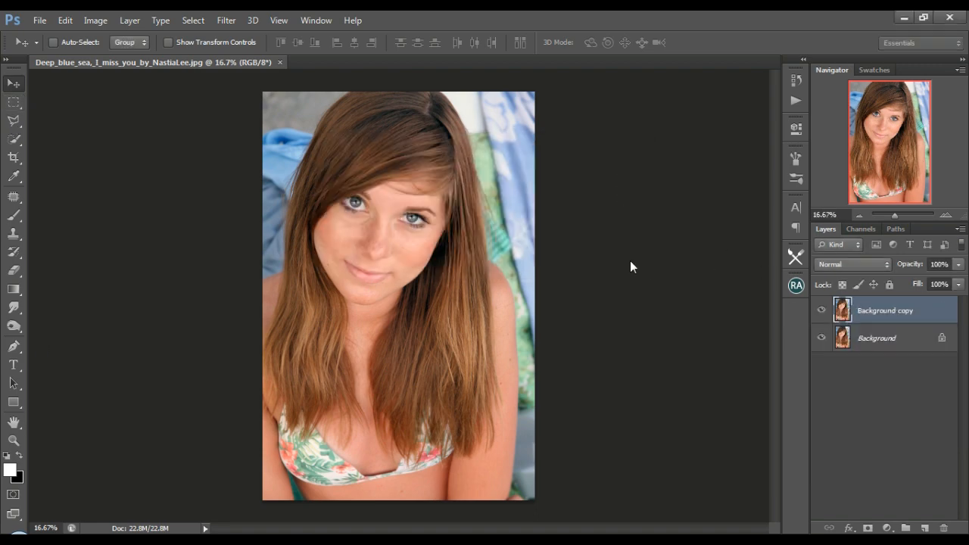
# Heal stray strands on the crown of the hair using a 15 px Content-Aware Spot Healing Brush.
pyautogui.moveTo(894, 216); pyautogui.dragTo(902, 217)
pyautogui.moveTo(885, 161); pyautogui.dragTo(883, 97)
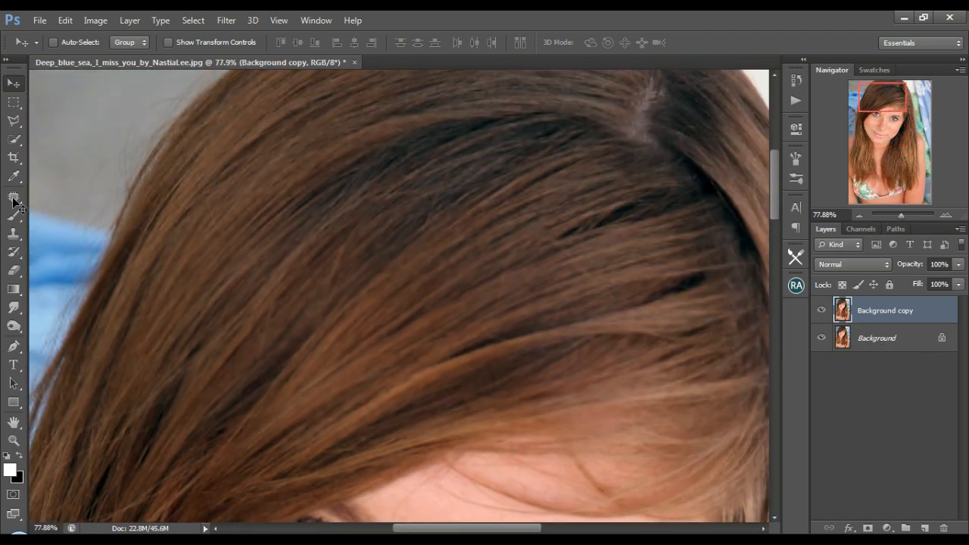
pyautogui.click(13, 199)
pyautogui.click(84, 208)
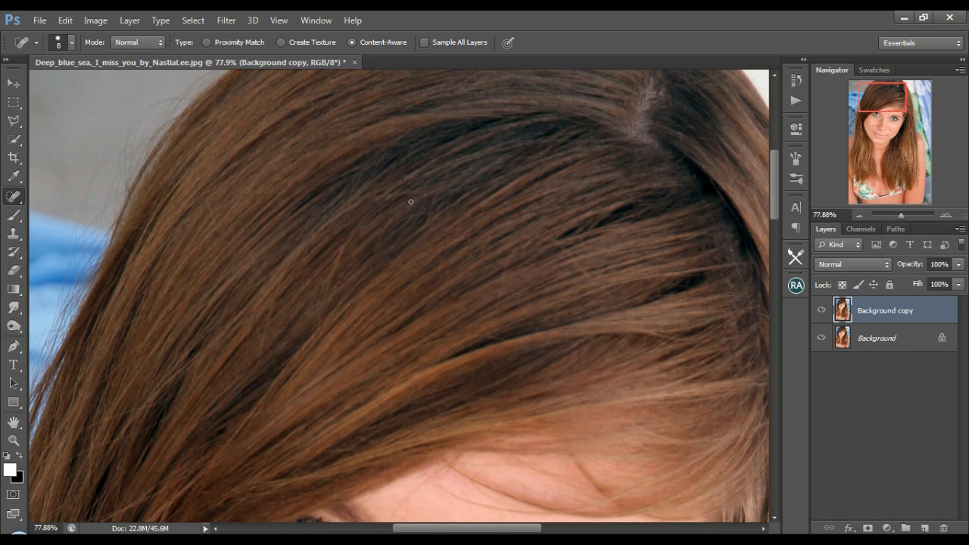
pyautogui.moveTo(206, 201); pyautogui.dragTo(215, 223)
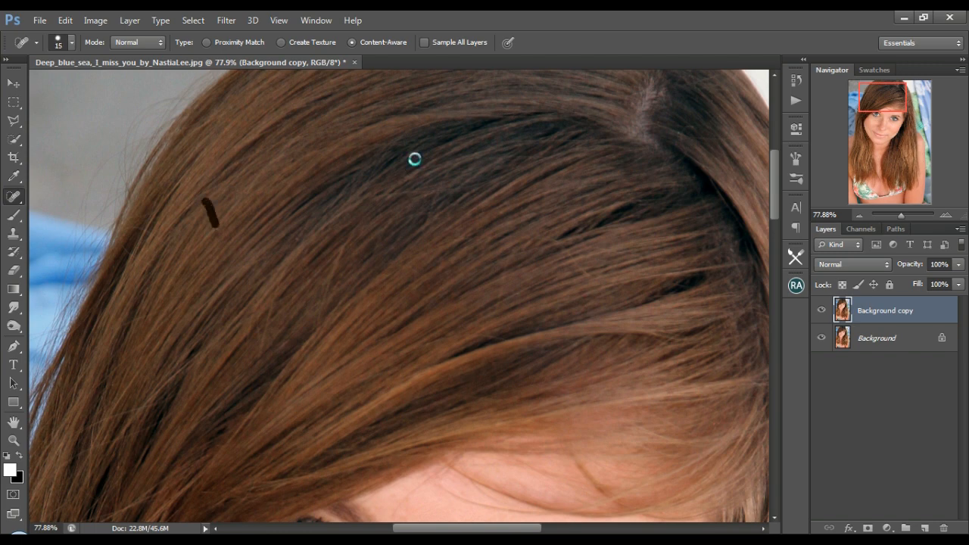
pyautogui.moveTo(424, 144); pyautogui.dragTo(324, 144)
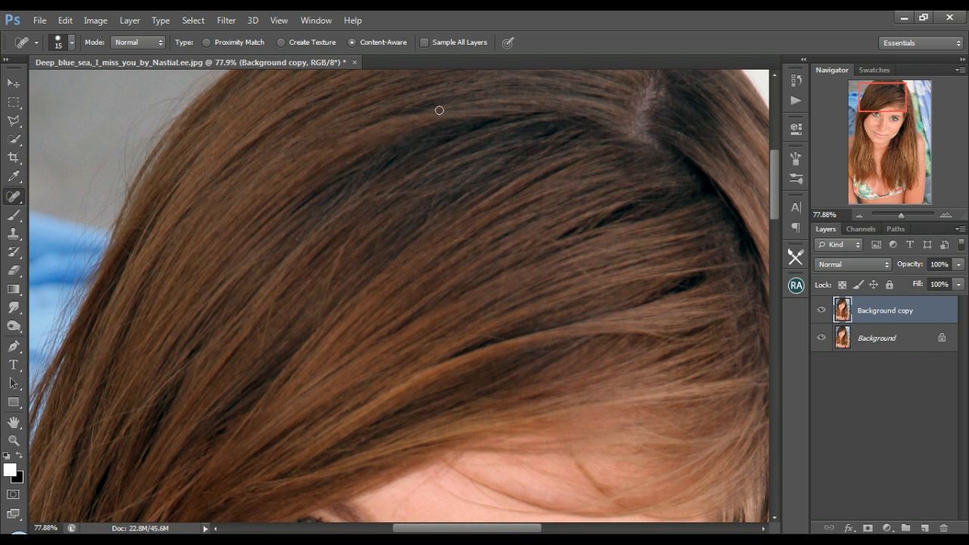
pyautogui.moveTo(440, 111)
pyautogui.mouseDown()
pyautogui.moveTo(390, 106)
pyautogui.moveTo(307, 132)
pyautogui.mouseUp()
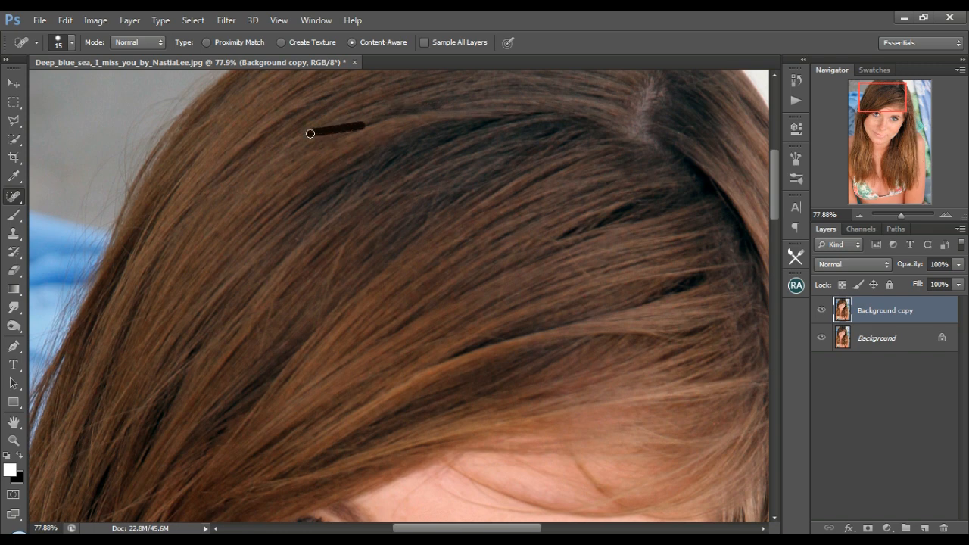
# Heal the flyaway strands crossing the swept front hair above the forehead.
pyautogui.moveTo(478, 184); pyautogui.dragTo(433, 190)
pyautogui.moveTo(285, 269); pyautogui.dragTo(265, 327)
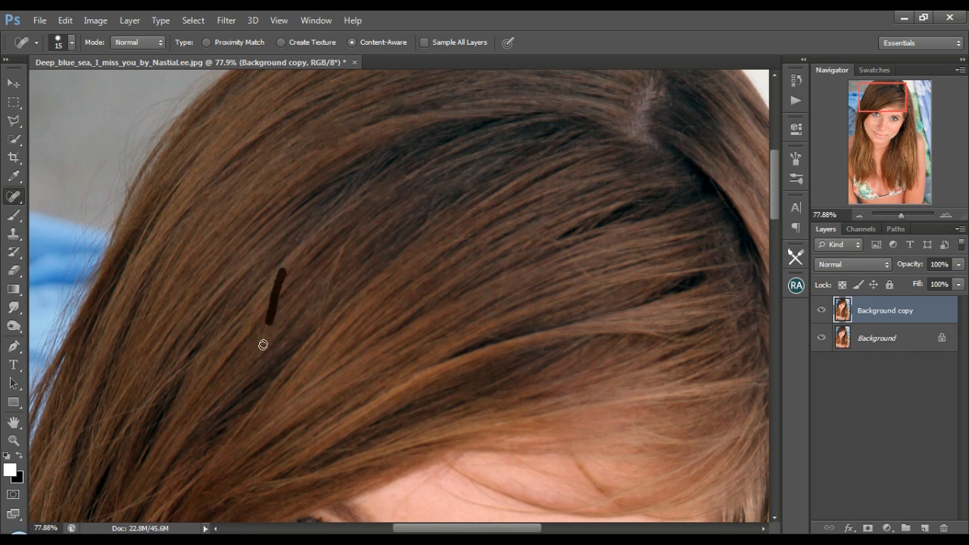
pyautogui.moveTo(346, 241); pyautogui.dragTo(319, 324)
pyautogui.moveTo(592, 277); pyautogui.dragTo(564, 247)
pyautogui.moveTo(655, 257)
pyautogui.mouseDown()
pyautogui.moveTo(542, 247)
pyautogui.moveTo(498, 303)
pyautogui.mouseUp()
# Reduce the Spot Healing Brush to 10 px and clean up stray strands around the parting and top of the head.
pyautogui.press('[')
pyautogui.moveTo(885, 100); pyautogui.dragTo(893, 100)
pyautogui.moveTo(565, 137); pyautogui.dragTo(632, 131)
pyautogui.moveTo(774, 175); pyautogui.dragTo(774, 167)
pyautogui.moveTo(585, 119); pyautogui.dragTo(560, 125)
pyautogui.moveTo(773, 157); pyautogui.dragTo(773, 150)
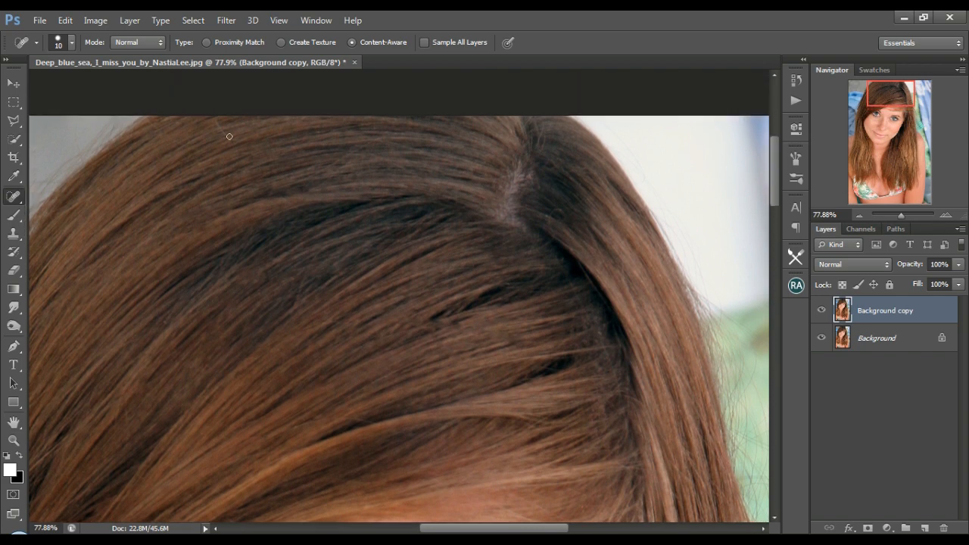
pyautogui.moveTo(377, 139); pyautogui.dragTo(319, 167)
pyautogui.moveTo(195, 155); pyautogui.dragTo(157, 127)
pyautogui.moveTo(470, 224); pyautogui.dragTo(348, 224)
pyautogui.moveTo(558, 218); pyautogui.dragTo(551, 235)
# Heal the crossing strands in the fringe just above the forehead.
pyautogui.scroll(-5, 639, 216)
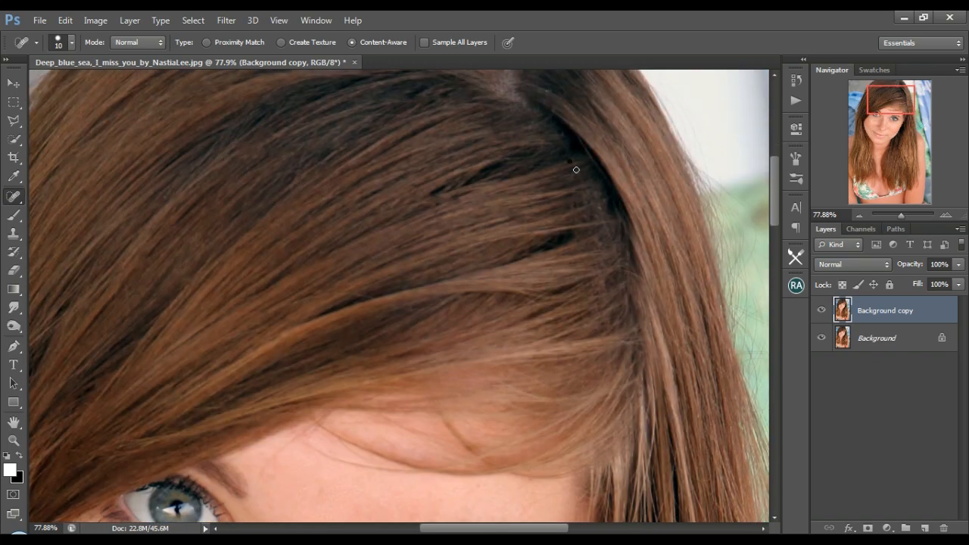
pyautogui.scroll(-3, 390, 223)
pyautogui.moveTo(290, 233); pyautogui.dragTo(359, 227)
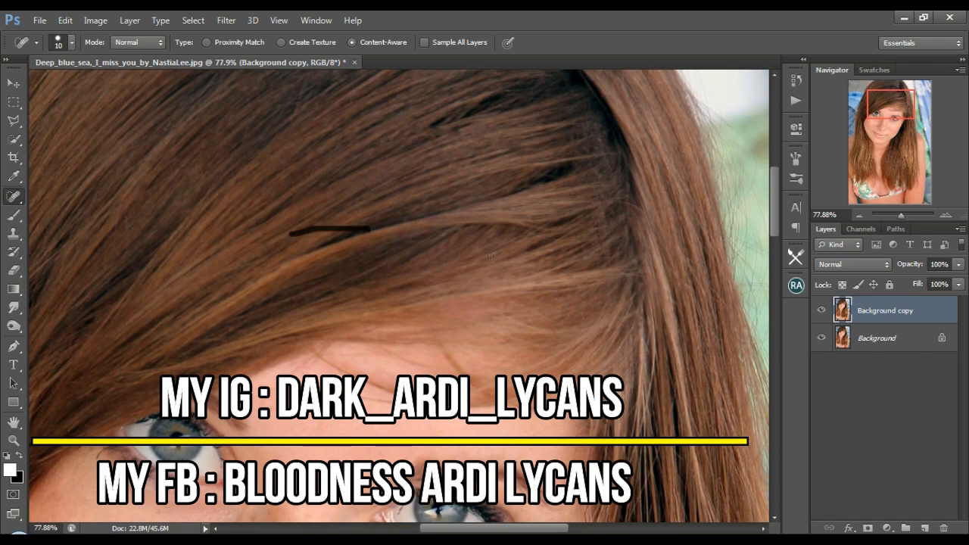
# Heal the messy strands along the outer hair on the image's left side, from crown to eye level.
pyautogui.moveTo(890, 105); pyautogui.dragTo(874, 101)
pyautogui.moveTo(286, 276); pyautogui.dragTo(255, 287)
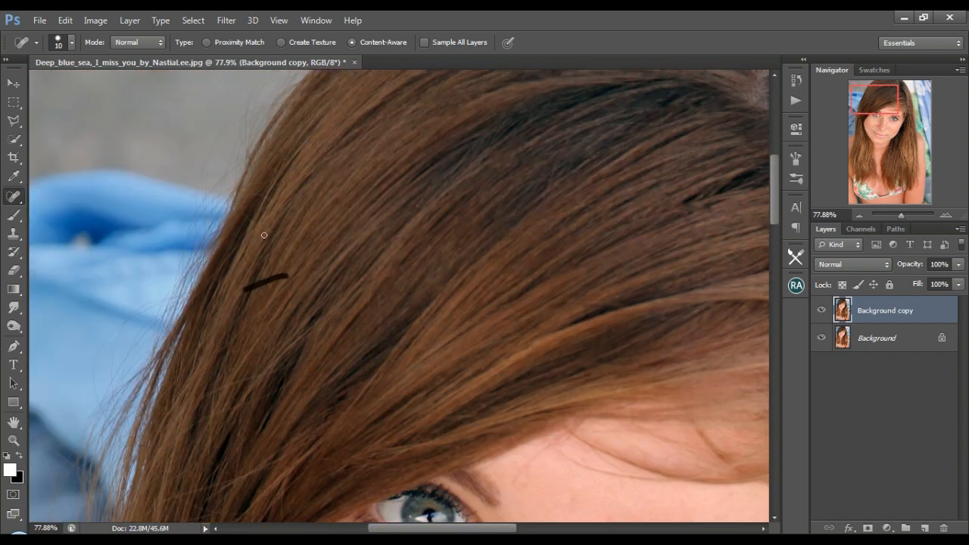
pyautogui.moveTo(251, 220); pyautogui.dragTo(246, 216)
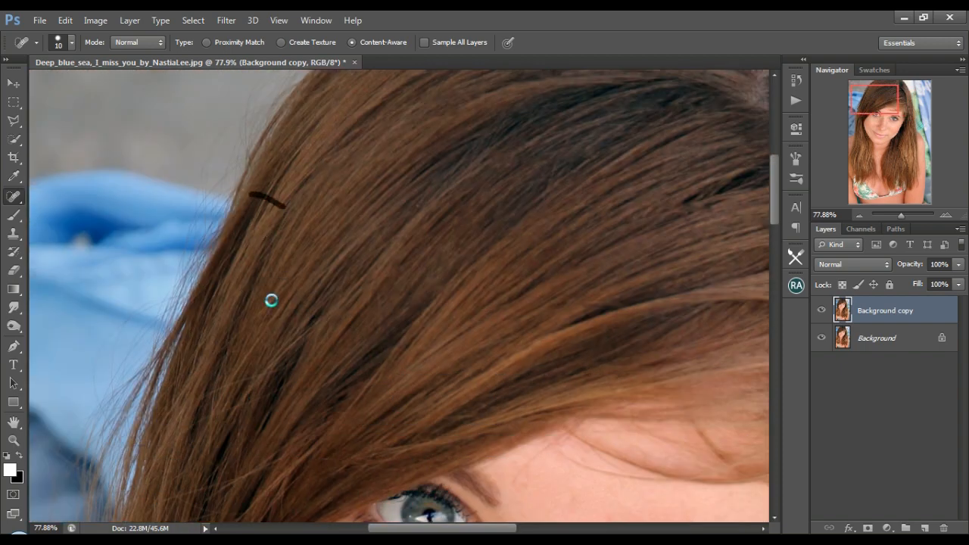
pyautogui.scroll(-5, 295, 244)
pyautogui.moveTo(292, 241); pyautogui.dragTo(211, 267)
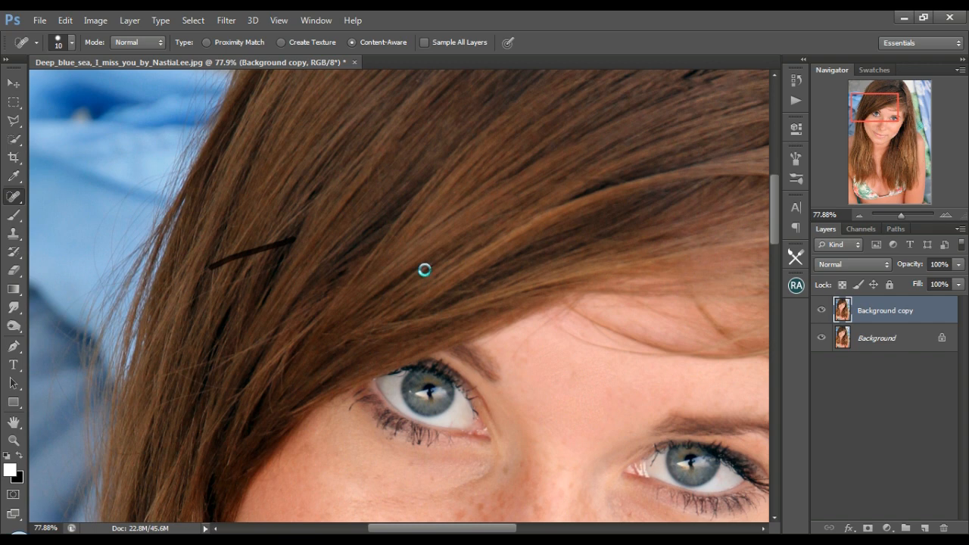
# Heal crossing strands in the hair beside the eye and cheek on the image's left side.
pyautogui.scroll(-2, 424, 269)
pyautogui.moveTo(238, 225); pyautogui.dragTo(180, 253)
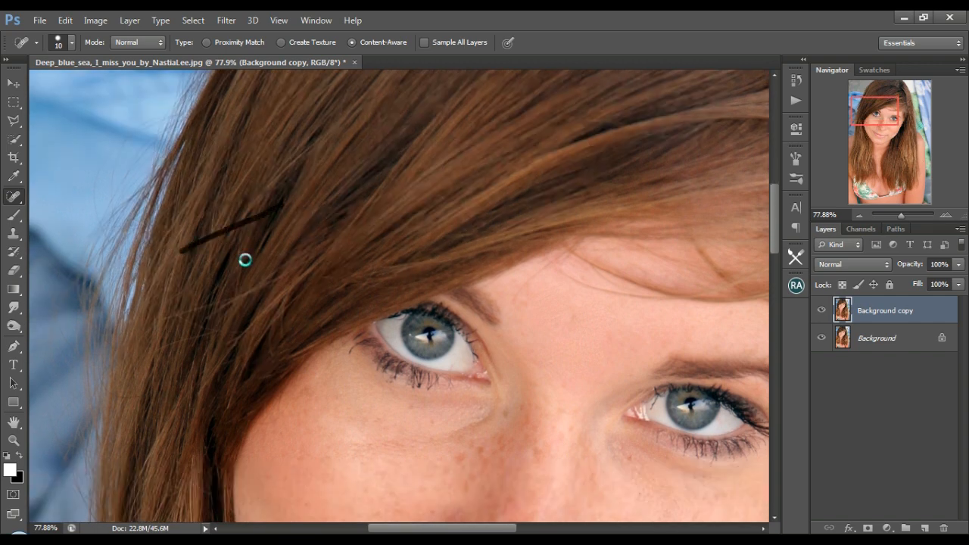
pyautogui.scroll(-2, 246, 260)
pyautogui.moveTo(188, 203)
pyautogui.mouseDown()
pyautogui.moveTo(222, 232)
pyautogui.moveTo(168, 250)
pyautogui.mouseUp()
pyautogui.scroll(-1, 256, 218)
pyautogui.scroll(-2, 262, 189)
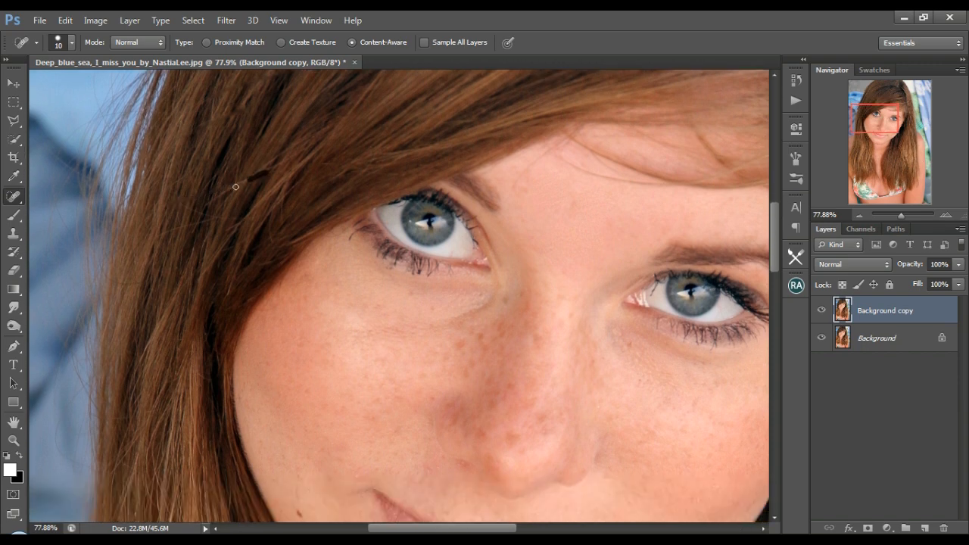
pyautogui.moveTo(235, 186)
pyautogui.mouseDown()
pyautogui.moveTo(208, 203)
pyautogui.moveTo(210, 230)
pyautogui.mouseUp()
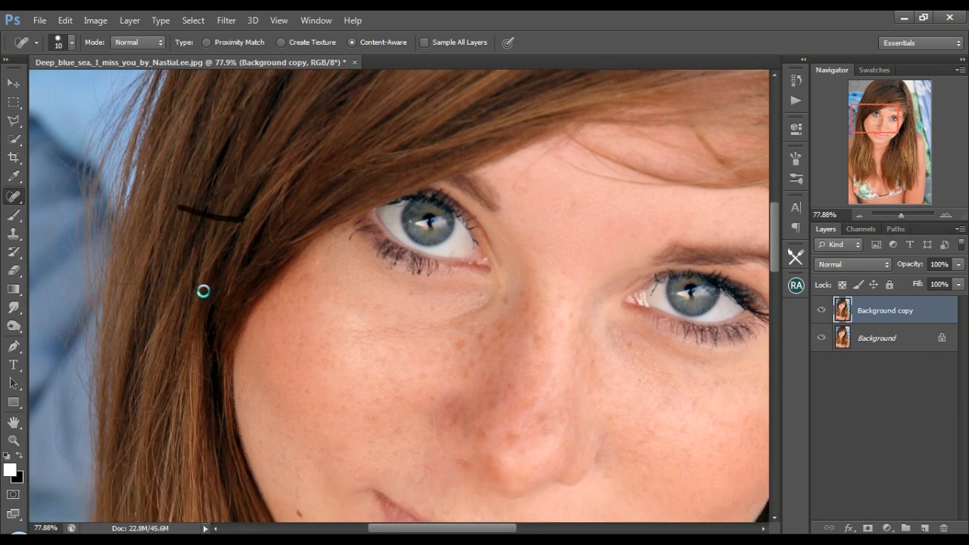
pyautogui.scroll(-2, 203, 291)
# Remove the loose hairs lying across the forehead below the fringe.
pyautogui.moveTo(857, 127); pyautogui.dragTo(868, 115)
pyautogui.moveTo(352, 283)
pyautogui.mouseDown()
pyautogui.moveTo(378, 252)
pyautogui.moveTo(507, 282)
pyautogui.mouseUp()
pyautogui.moveTo(448, 272); pyautogui.dragTo(501, 286)
pyautogui.click(456, 271)
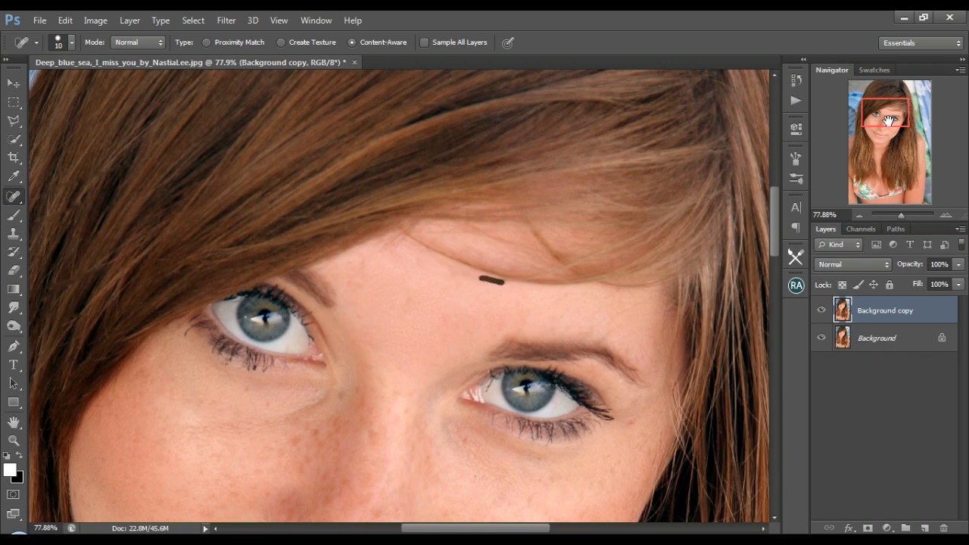
# Heal the stray strands in the hair beside the forehead and eye on the image's right side.
pyautogui.moveTo(889, 120); pyautogui.dragTo(904, 127)
pyautogui.moveTo(519, 170); pyautogui.dragTo(463, 319)
pyautogui.scroll(-2, 567, 300)
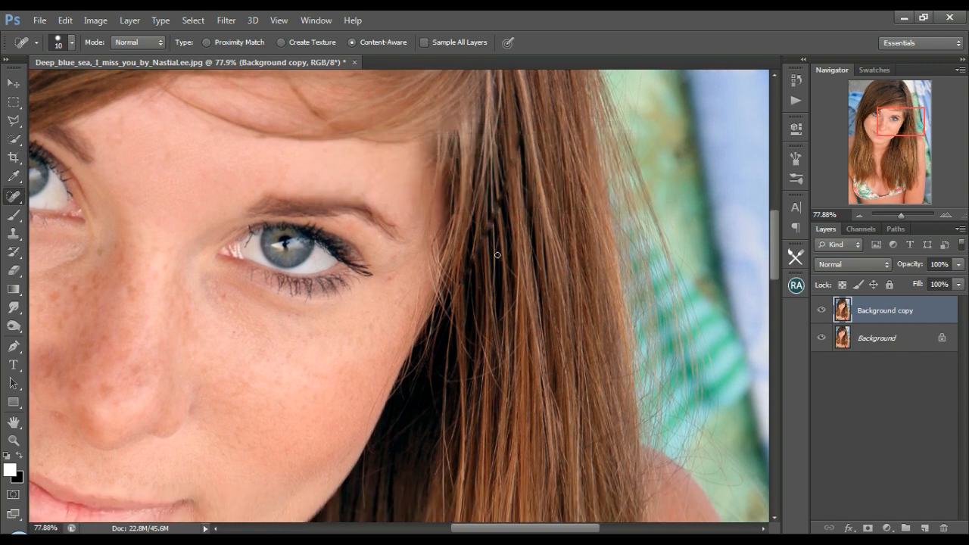
# Add a new empty layer and retouch the dark hair beside the eye with a 20 px Healing Brush sampling Current & Below.
pyautogui.click(925, 528)
pyautogui.rightClick(14, 196)
pyautogui.click(75, 207)
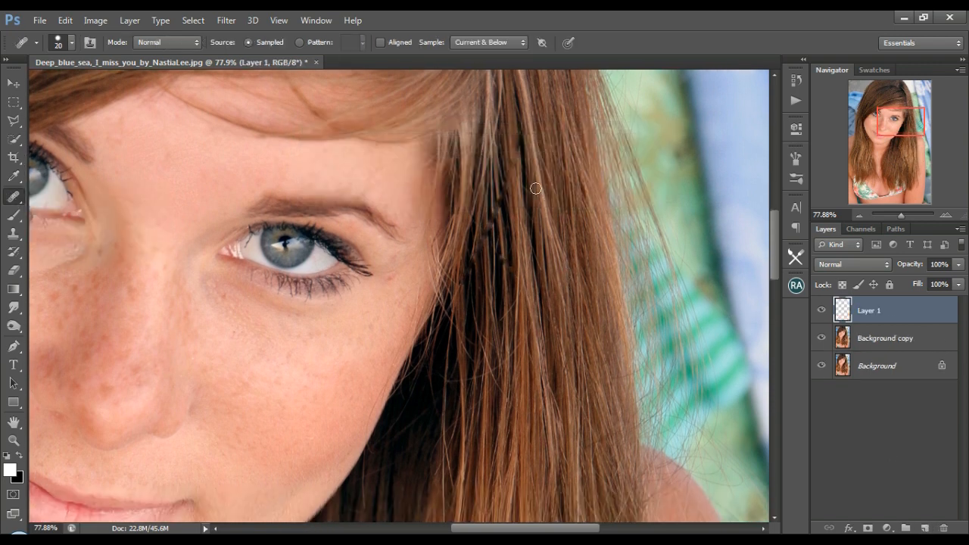
pyautogui.moveTo(493, 191); pyautogui.dragTo(495, 190)
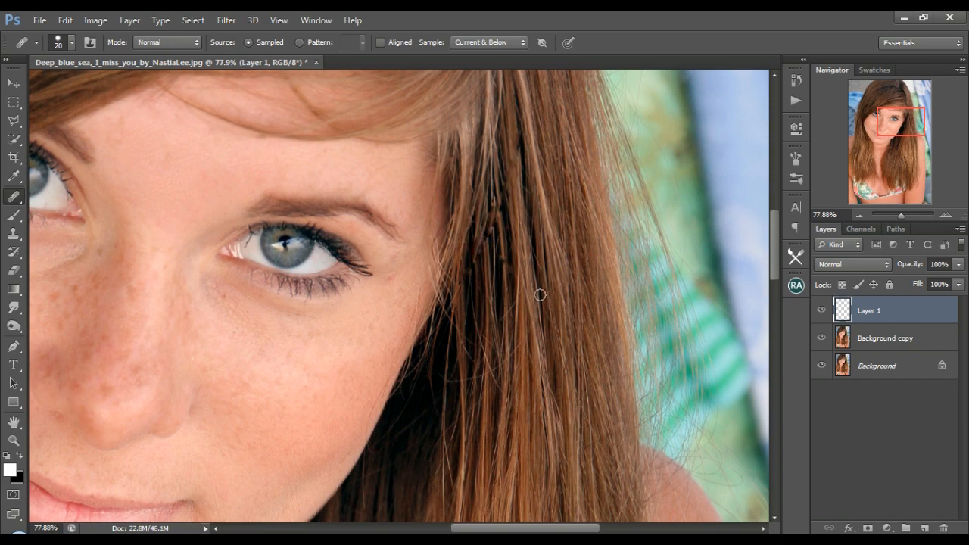
# Return to the Background copy layer and spot-heal the hair beside the cheek with the 10 px Spot Healing Brush.
pyautogui.scroll(-5, 539, 292)
pyautogui.click(886, 339)
pyautogui.rightClick(14, 196)
pyautogui.click(76, 191)
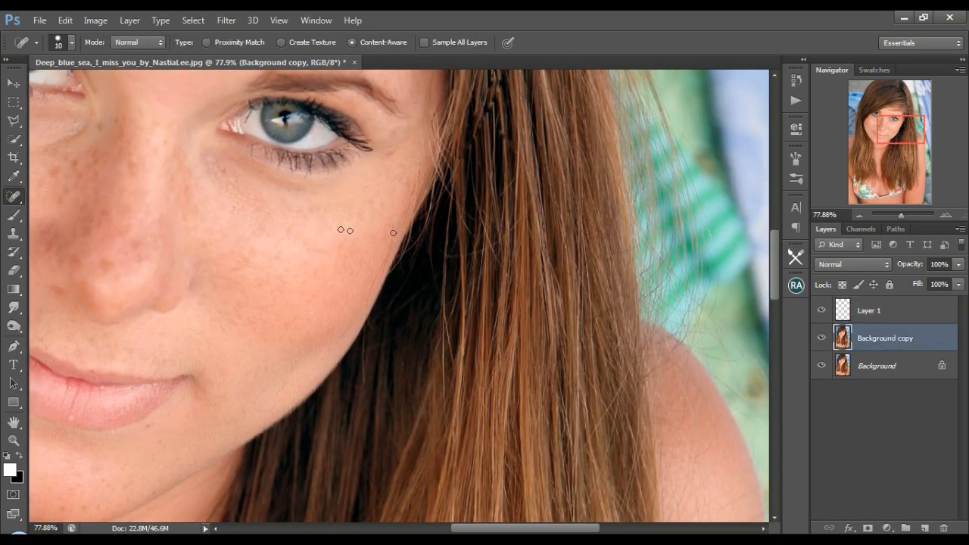
pyautogui.moveTo(496, 254)
pyautogui.mouseDown()
pyautogui.moveTo(513, 227)
pyautogui.moveTo(513, 182)
pyautogui.moveTo(495, 250)
pyautogui.moveTo(485, 226)
pyautogui.mouseUp()
# Heal crossing strands in the hair between the jaw and the shoulder on the image's right side.
pyautogui.scroll(-6, 481, 212)
pyautogui.moveTo(578, 305)
pyautogui.mouseDown()
pyautogui.moveTo(599, 275)
pyautogui.moveTo(619, 241)
pyautogui.mouseUp()
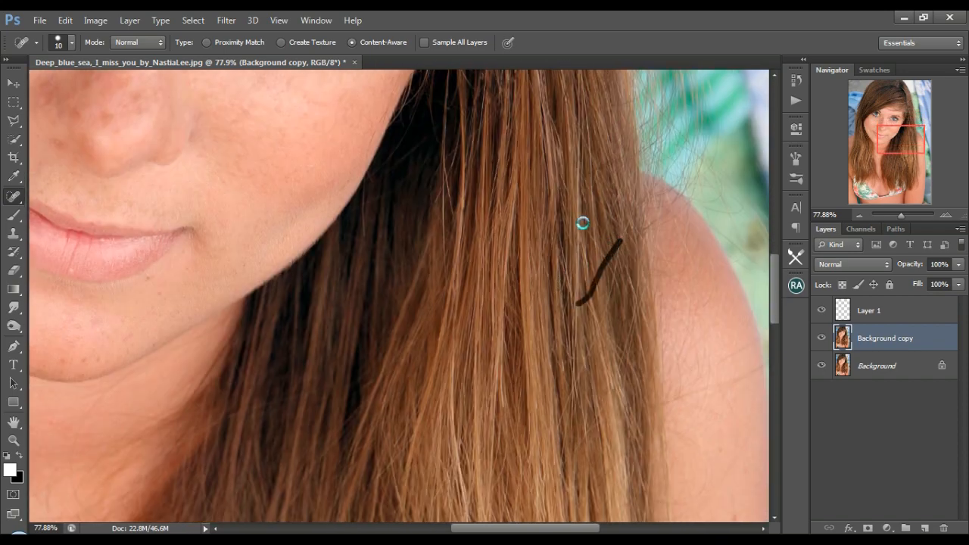
pyautogui.moveTo(446, 259); pyautogui.dragTo(438, 197)
pyautogui.moveTo(363, 236); pyautogui.dragTo(364, 202)
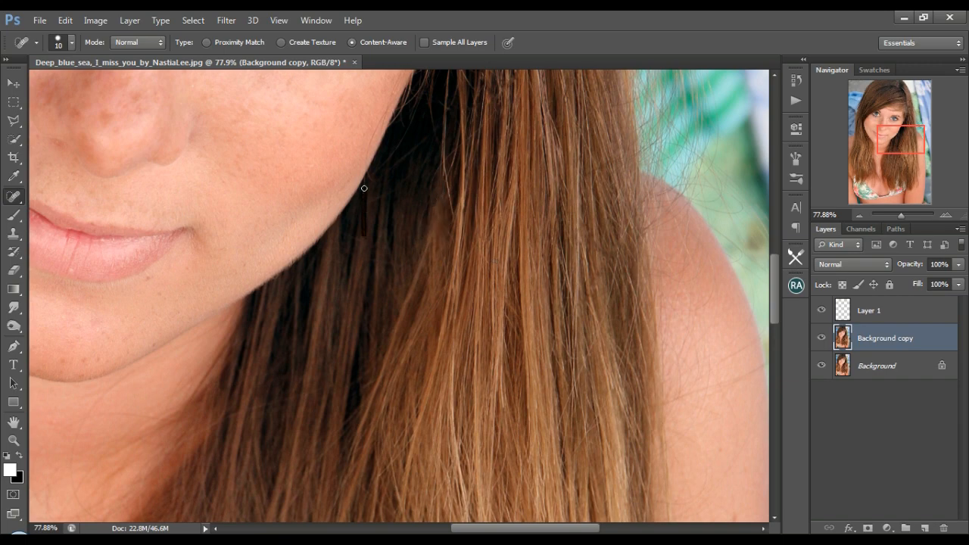
pyautogui.moveTo(452, 216); pyautogui.dragTo(450, 190)
pyautogui.click(615, 257)
# Heal the long crossing strands in the lower hair lengths beside the upper arm.
pyautogui.scroll(-2, 604, 335)
pyautogui.moveTo(618, 214); pyautogui.dragTo(561, 357)
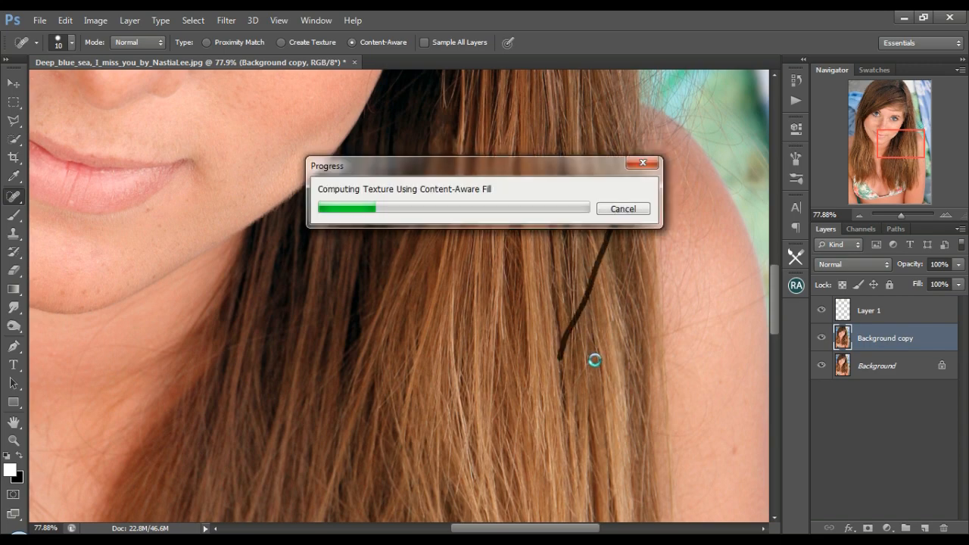
pyautogui.scroll(-5, 459, 379)
pyautogui.click(591, 165)
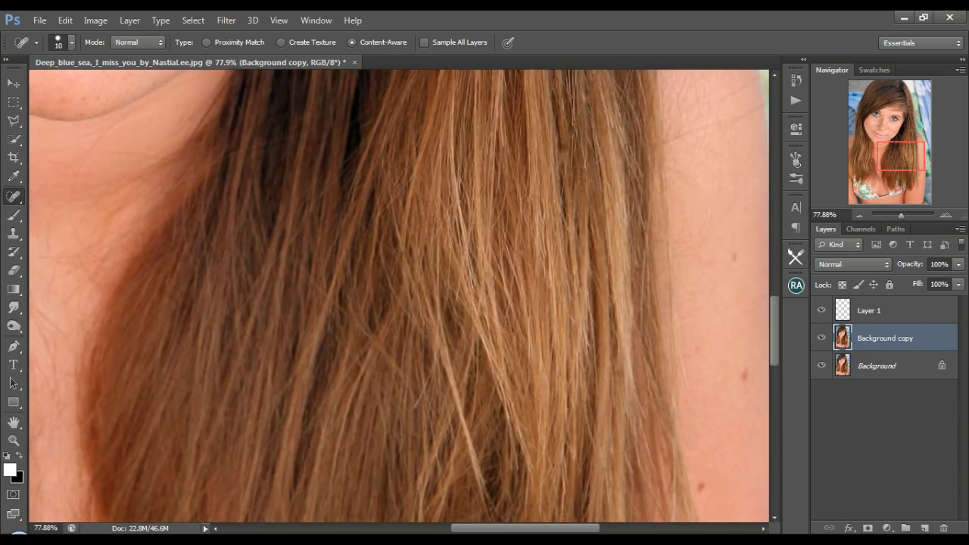
pyautogui.moveTo(591, 164); pyautogui.dragTo(499, 384)
# Remove the stray hairs over the shoulder on Layer 1 using the 20 px Healing Brush with sampled skin.
pyautogui.click(866, 312)
pyautogui.rightClick(16, 201)
pyautogui.click(81, 207)
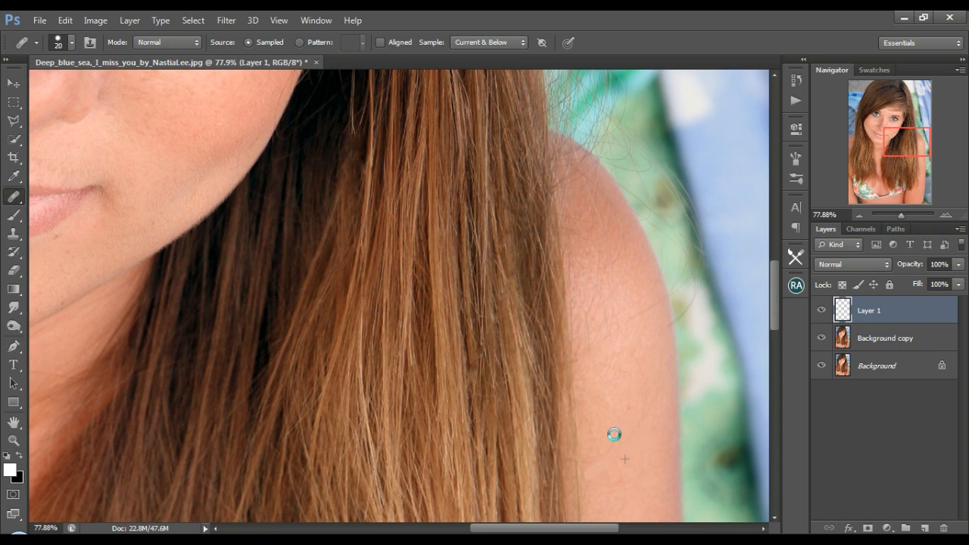
pyautogui.moveTo(658, 306); pyautogui.dragTo(605, 324)
pyautogui.moveTo(568, 215); pyautogui.dragTo(626, 250)
pyautogui.moveTo(564, 225); pyautogui.dragTo(584, 409)
pyautogui.moveTo(589, 338); pyautogui.dragTo(599, 373)
# Heal the remaining stray hairs and skin blemishes down the upper arm on Layer 1.
pyautogui.scroll(-3, 635, 311)
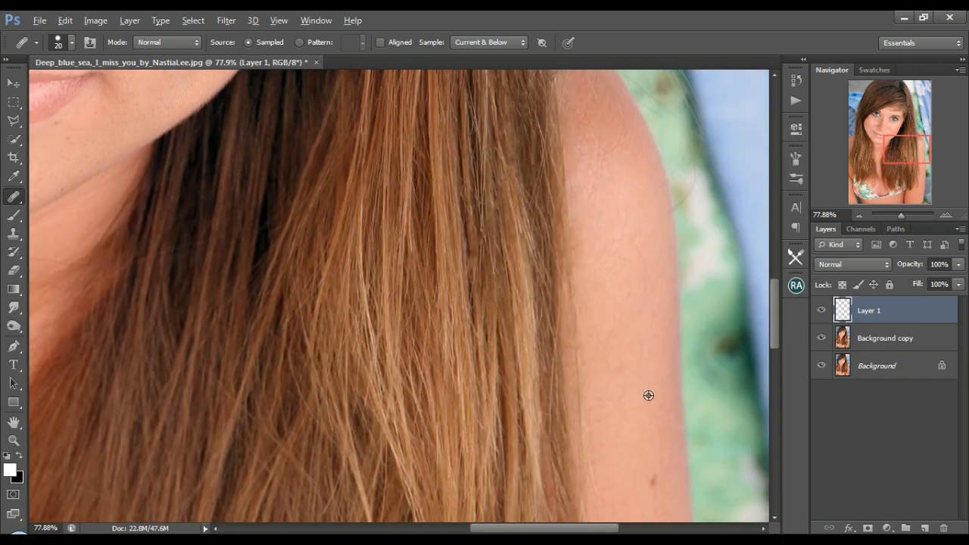
pyautogui.moveTo(649, 395); pyautogui.dragTo(639, 337)
pyautogui.scroll(-3, 605, 348)
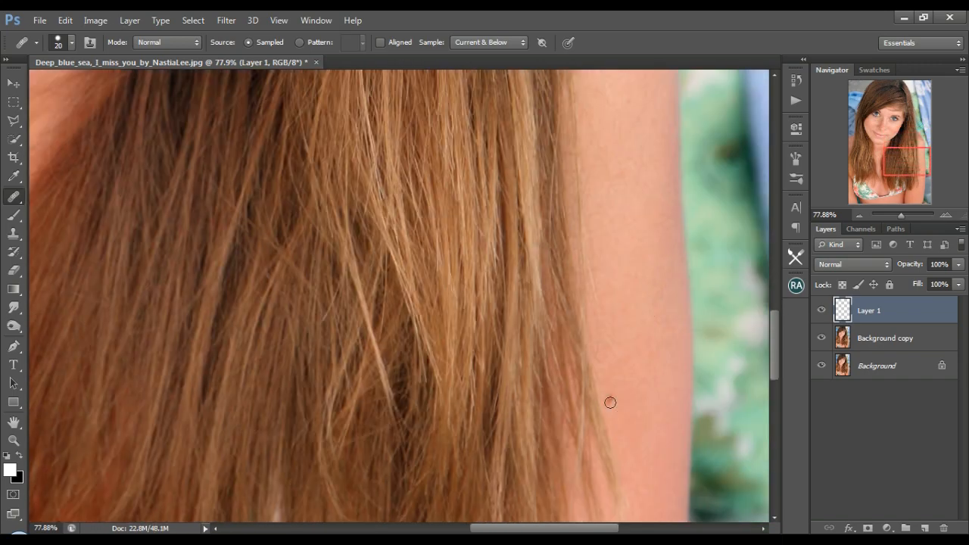
pyautogui.scroll(1, 597, 212)
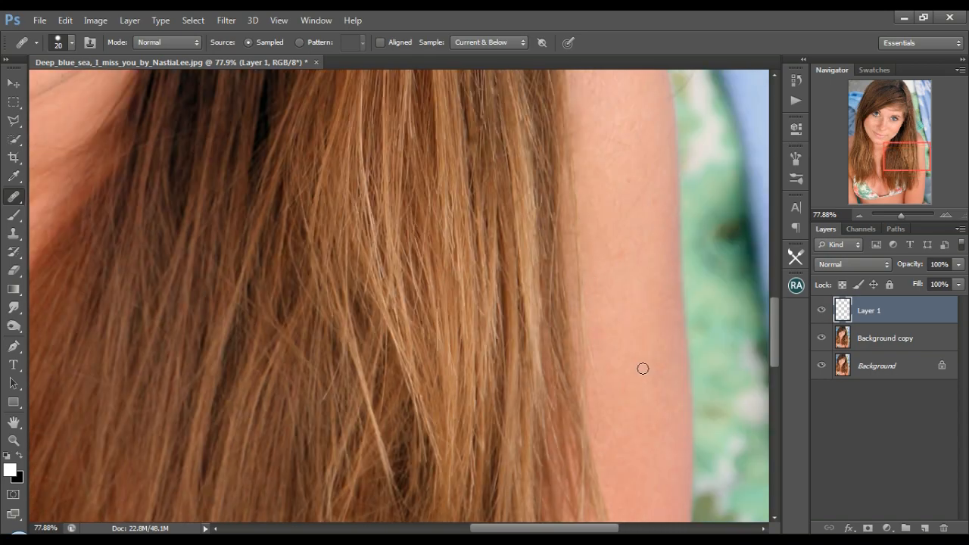
pyautogui.scroll(-5, 642, 370)
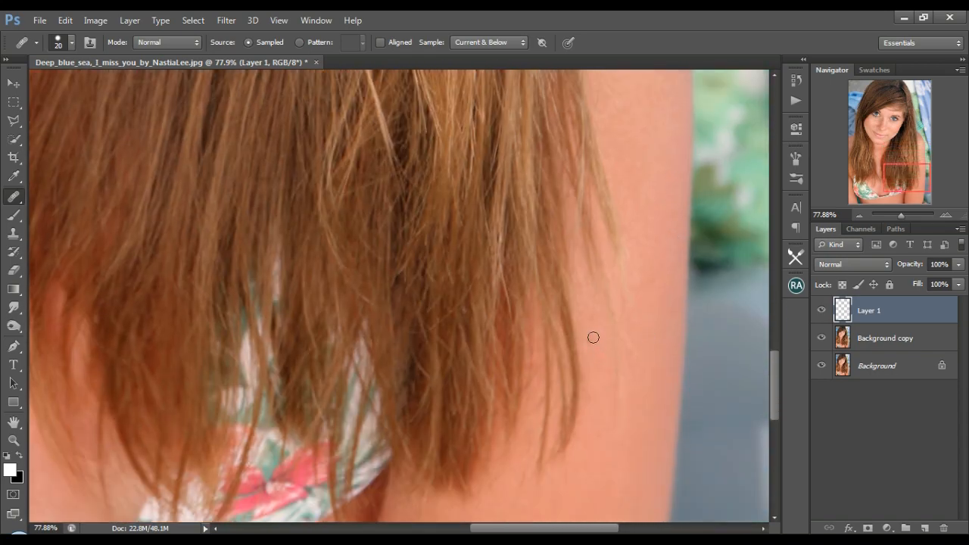
pyautogui.scroll(3, 645, 267)
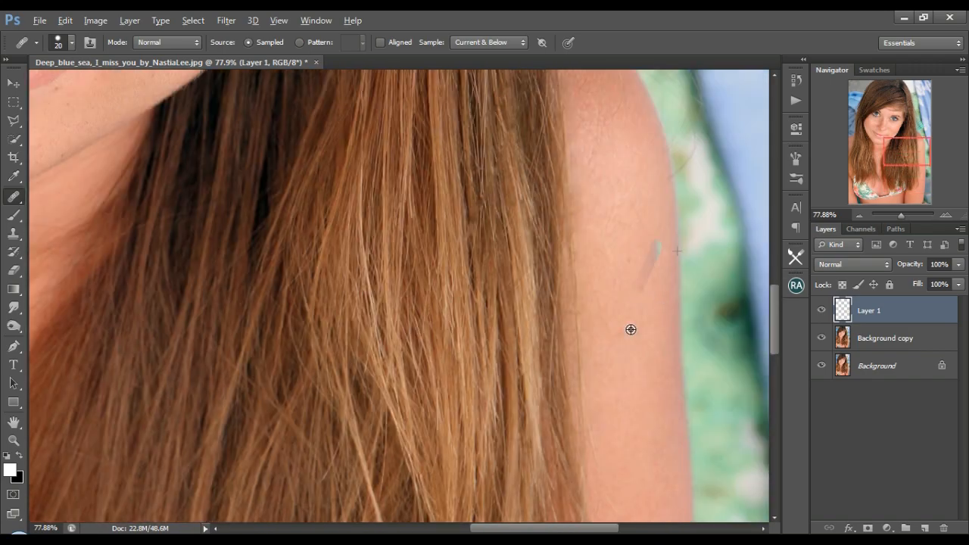
pyautogui.scroll(3, 640, 275)
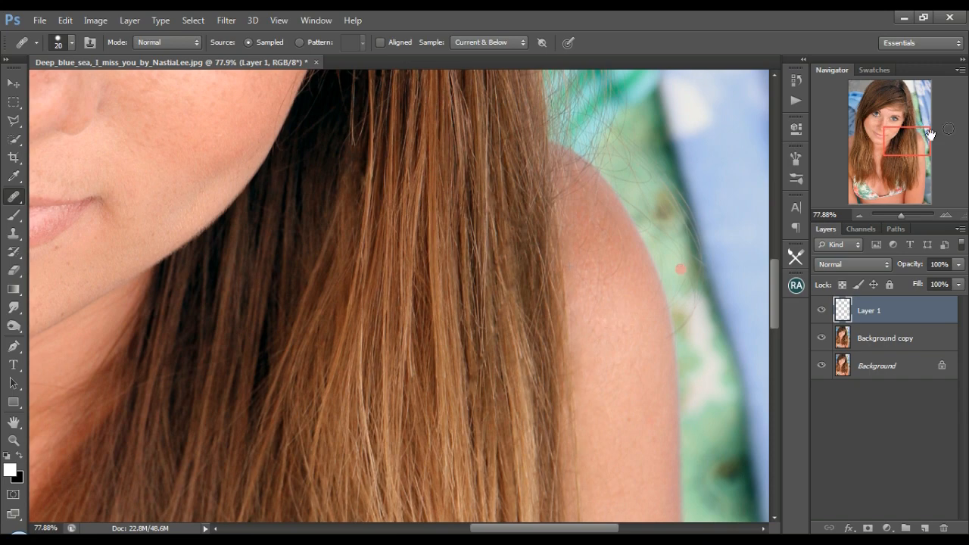
# Heal the fine stray hairs and marks on the upper neck below the chin on Layer 1 with the Healing Brush.
pyautogui.moveTo(908, 141); pyautogui.dragTo(878, 154)
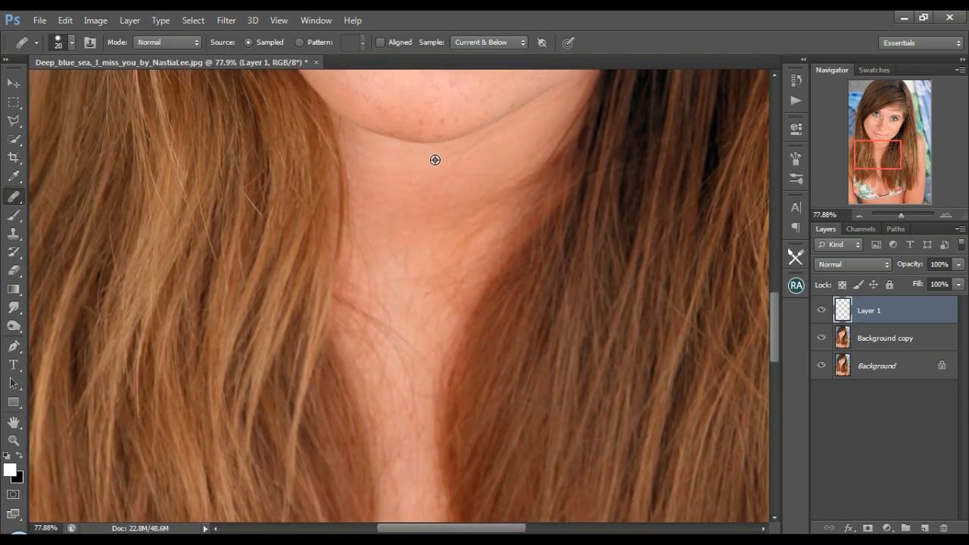
pyautogui.moveTo(450, 172); pyautogui.dragTo(446, 182)
pyautogui.keyDown('alt'); pyautogui.click(401, 181); pyautogui.keyUp('alt')
pyautogui.keyDown('alt'); pyautogui.click(386, 194); pyautogui.keyUp('alt')
pyautogui.keyDown('alt'); pyautogui.click(407, 180); pyautogui.keyUp('alt')
pyautogui.moveTo(491, 176); pyautogui.dragTo(511, 177)
pyautogui.moveTo(361, 226); pyautogui.dragTo(364, 231)
pyautogui.moveTo(409, 253); pyautogui.dragTo(400, 270)
pyautogui.moveTo(357, 234); pyautogui.dragTo(370, 283)
# Heal the stray hairs on the throat along the hair edge on the image's right side with sampled skin.
pyautogui.moveTo(527, 170); pyautogui.dragTo(459, 221)
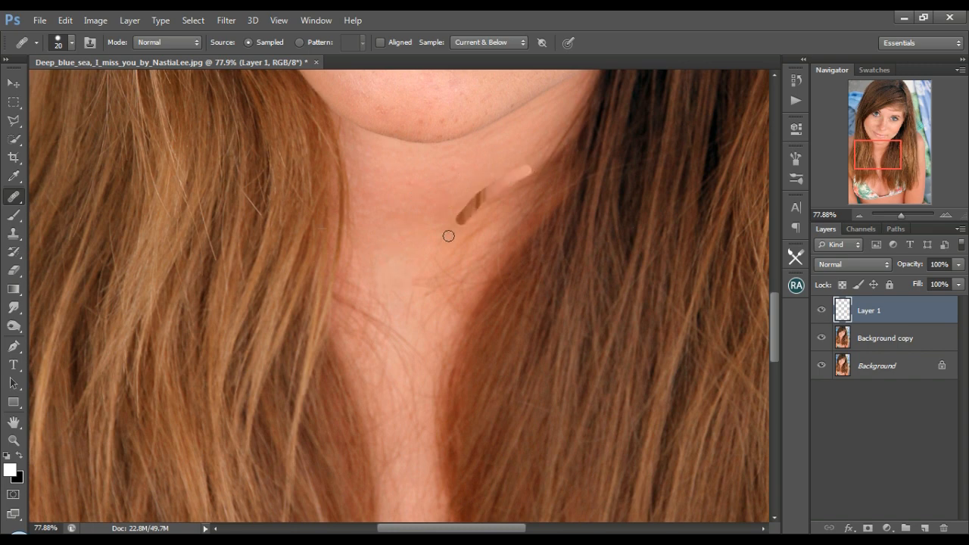
pyautogui.keyDown('alt'); pyautogui.click(506, 158); pyautogui.keyUp('alt')
pyautogui.moveTo(503, 179); pyautogui.dragTo(469, 207)
pyautogui.keyDown('alt'); pyautogui.click(485, 182); pyautogui.keyUp('alt')
pyautogui.moveTo(523, 182); pyautogui.dragTo(484, 204)
pyautogui.keyDown('alt'); pyautogui.click(453, 224); pyautogui.keyUp('alt')
pyautogui.moveTo(453, 238)
pyautogui.mouseDown()
pyautogui.moveTo(442, 242)
pyautogui.moveTo(475, 282)
pyautogui.moveTo(451, 303)
pyautogui.mouseUp()
pyautogui.keyDown('alt'); pyautogui.click(428, 229); pyautogui.keyUp('alt')
pyautogui.moveTo(446, 269)
pyautogui.mouseDown()
pyautogui.moveTo(464, 279)
pyautogui.moveTo(437, 287)
pyautogui.moveTo(446, 269)
pyautogui.mouseUp()
pyautogui.keyDown('alt'); pyautogui.click(412, 256); pyautogui.keyUp('alt')
pyautogui.keyDown('alt'); pyautogui.click(456, 213); pyautogui.keyUp('alt')
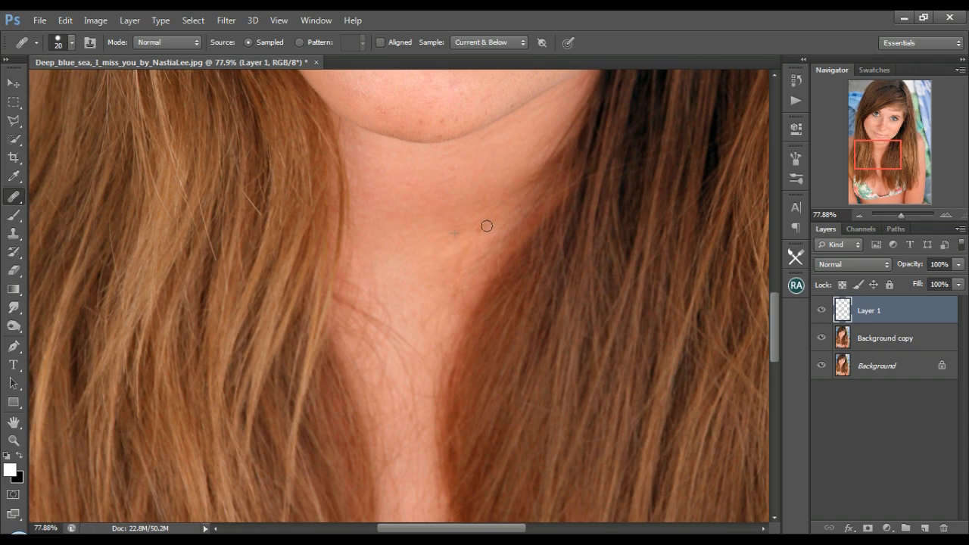
# Remove small stray hairs on the upper chest on the Background copy layer using the 10 px Content-Aware Spot Healing Brush.
pyautogui.scroll(-3, 411, 268)
pyautogui.click(876, 339)
pyautogui.rightClick(20, 198)
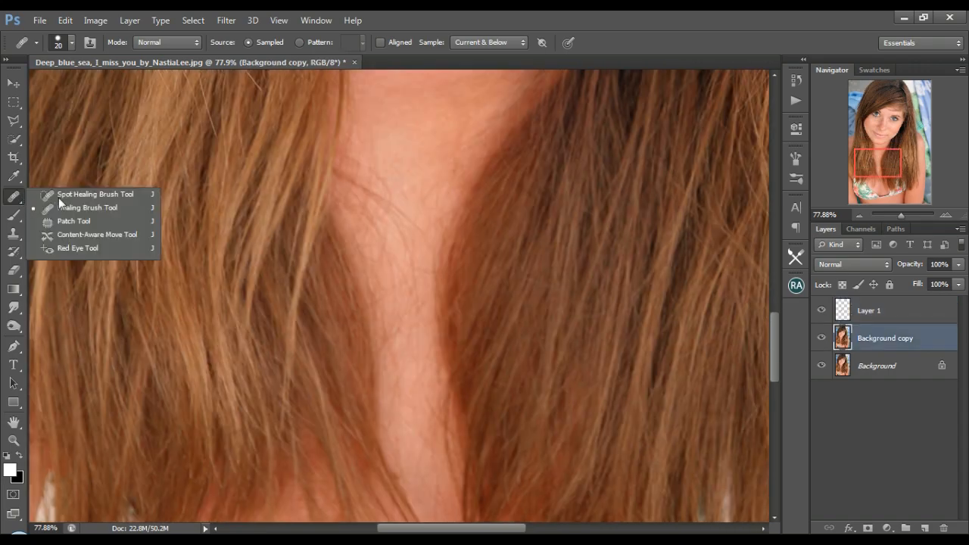
pyautogui.click(58, 196)
pyautogui.moveTo(423, 231)
pyautogui.mouseDown()
pyautogui.moveTo(340, 173)
pyautogui.moveTo(404, 200)
pyautogui.mouseUp()
pyautogui.moveTo(387, 165); pyautogui.dragTo(395, 172)
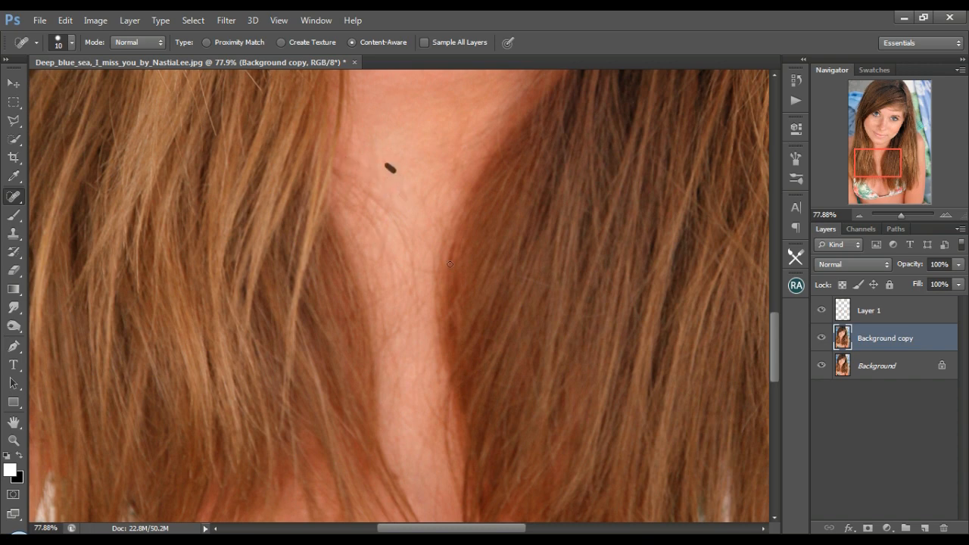
# Spot-heal the crossing strands in the hair beside the neck on the image's right side.
pyautogui.moveTo(497, 137); pyautogui.dragTo(509, 168)
pyautogui.moveTo(522, 275); pyautogui.dragTo(556, 287)
pyautogui.moveTo(616, 310); pyautogui.dragTo(588, 318)
pyautogui.moveTo(518, 276); pyautogui.dragTo(548, 289)
pyautogui.moveTo(878, 180); pyautogui.dragTo(897, 171)
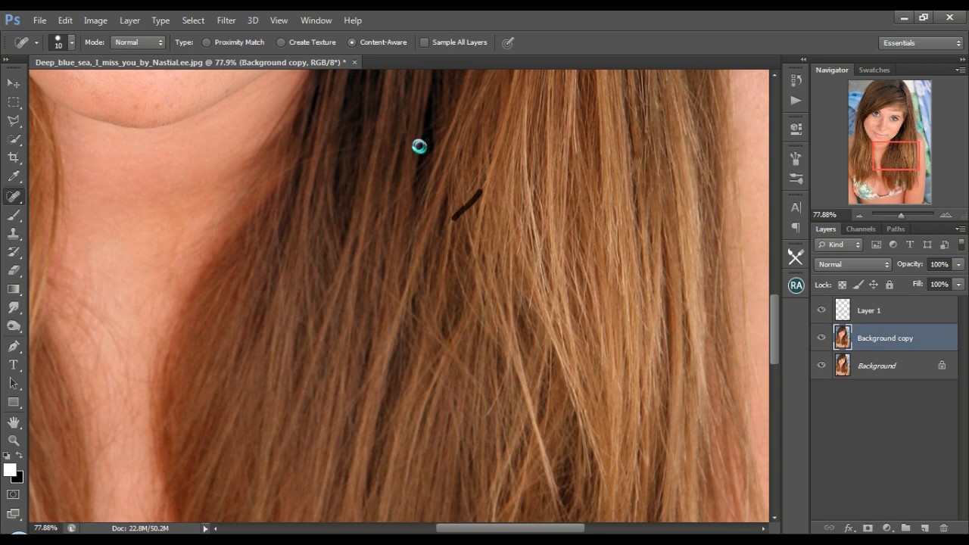
pyautogui.moveTo(405, 132); pyautogui.dragTo(268, 180)
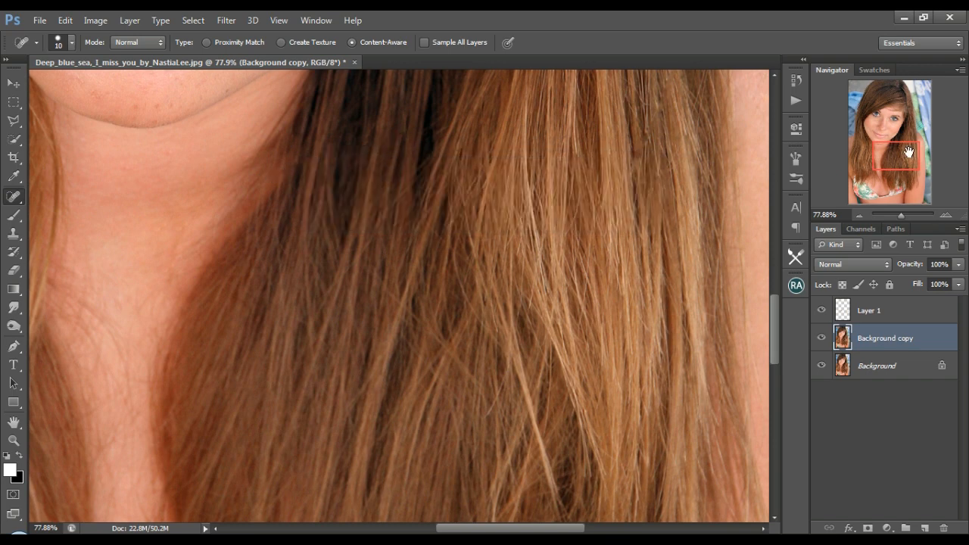
# Spot-heal the crossing strands in the mid to lower hair lengths on the image's right side.
pyautogui.scroll(-3, 413, 140)
pyautogui.moveTo(406, 134); pyautogui.dragTo(423, 149)
pyautogui.moveTo(377, 102); pyautogui.dragTo(407, 134)
pyautogui.moveTo(447, 265); pyautogui.dragTo(403, 286)
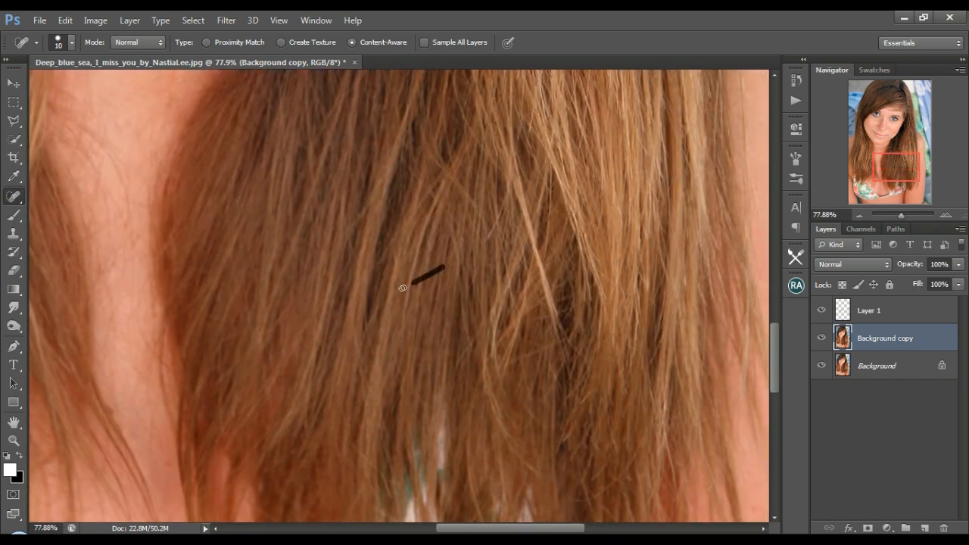
pyautogui.moveTo(558, 344); pyautogui.dragTo(522, 356)
pyautogui.moveTo(457, 365); pyautogui.dragTo(473, 340)
# Spot-heal the messy strands around the hair ends above the bikini top on the image's right side.
pyautogui.scroll(-3, 568, 374)
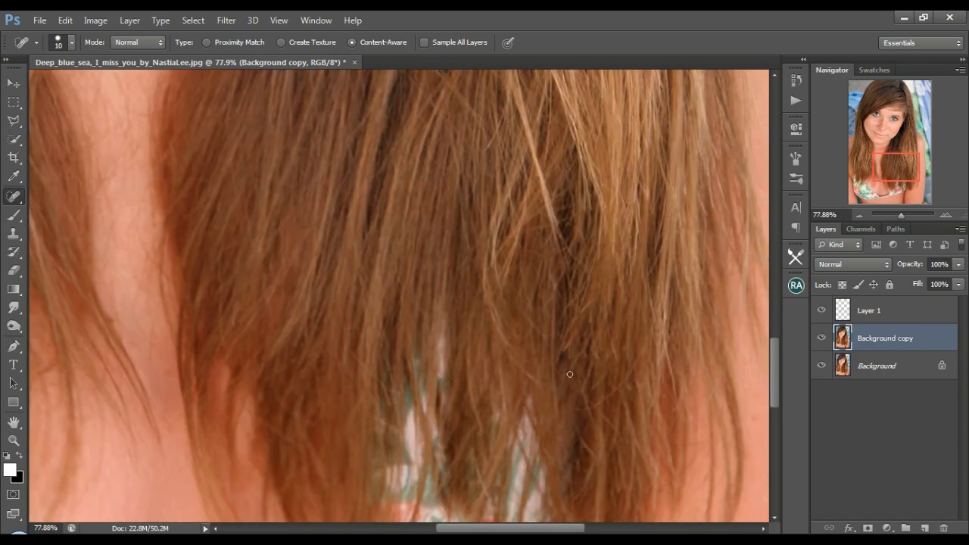
pyautogui.moveTo(634, 329); pyautogui.dragTo(584, 372)
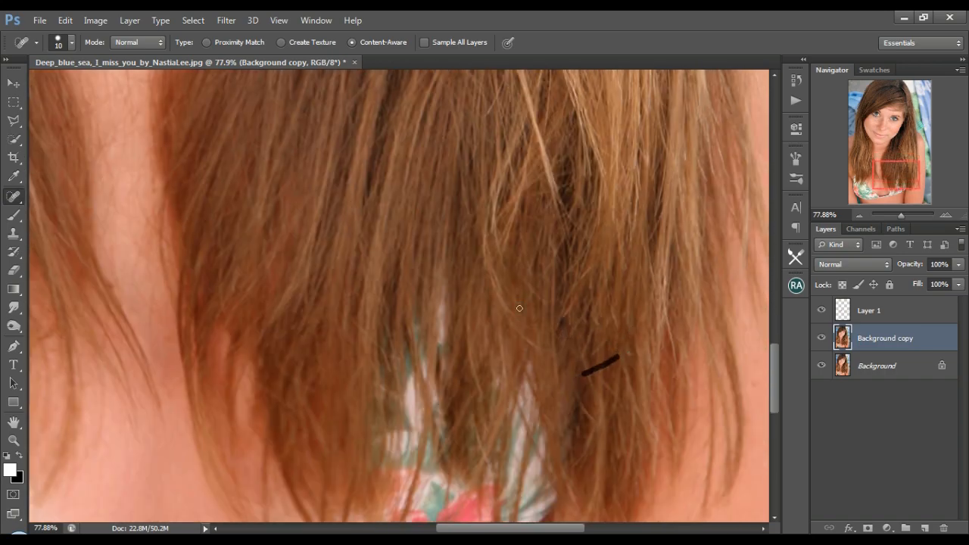
pyautogui.scroll(2, 520, 309)
pyautogui.moveTo(489, 206); pyautogui.dragTo(512, 158)
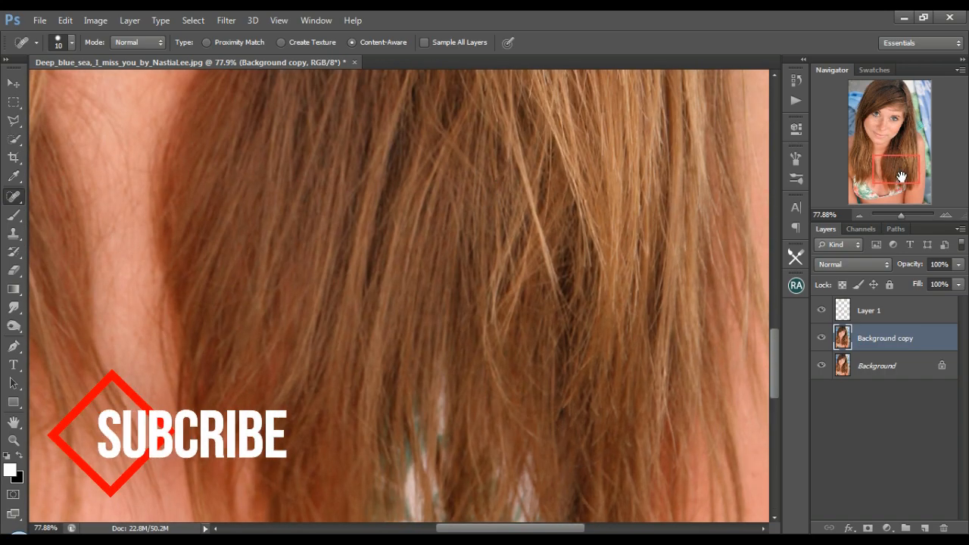
pyautogui.moveTo(902, 176); pyautogui.dragTo(890, 179)
pyautogui.moveTo(504, 378); pyautogui.dragTo(539, 415)
pyautogui.moveTo(693, 407); pyautogui.dragTo(664, 375)
pyautogui.moveTo(414, 447); pyautogui.dragTo(441, 465)
# Spot-heal the remaining crossing strands in the hair beside the chest on the image's right side.
pyautogui.scroll(1, 450, 422)
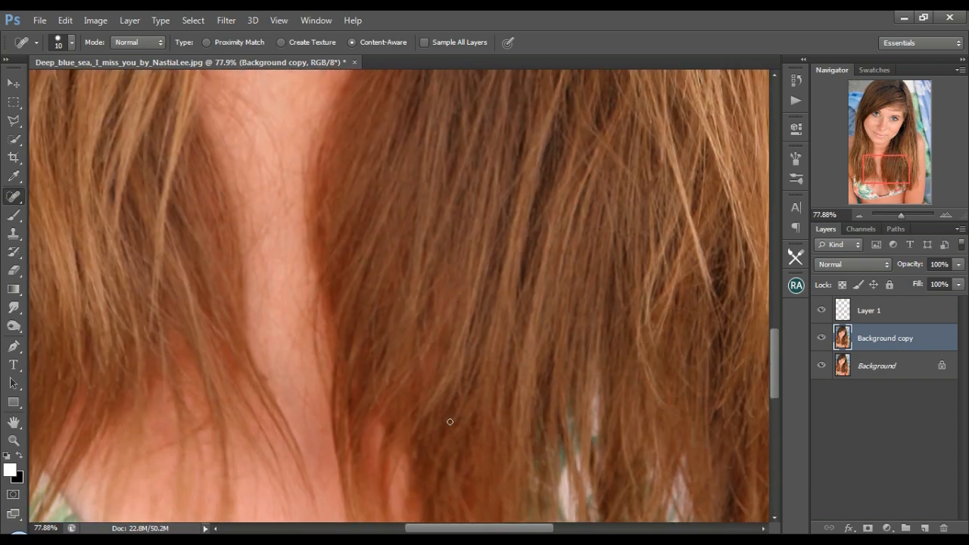
pyautogui.scroll(1, 450, 422)
pyautogui.moveTo(584, 182); pyautogui.dragTo(619, 209)
pyautogui.moveTo(435, 265); pyautogui.dragTo(461, 274)
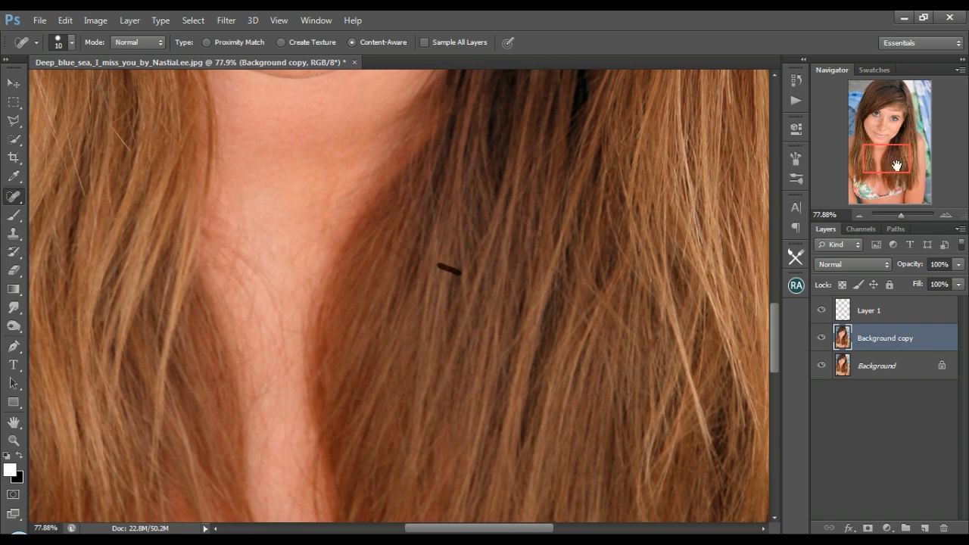
# Remove the long curved stray hair across the upper chest and the one at the throat's edge with the Spot Healing Brush.
pyautogui.moveTo(897, 165); pyautogui.dragTo(884, 167)
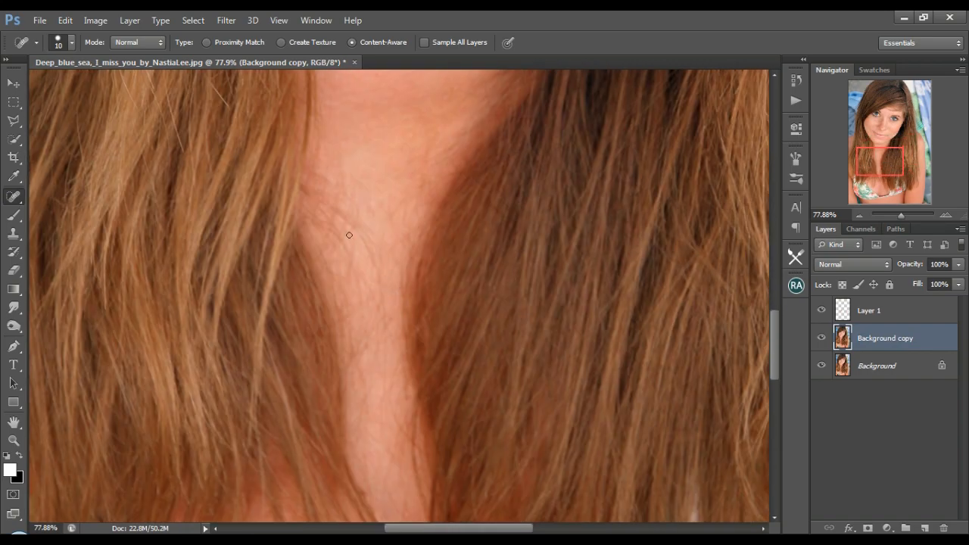
pyautogui.moveTo(327, 207)
pyautogui.mouseDown()
pyautogui.moveTo(367, 244)
pyautogui.moveTo(384, 307)
pyautogui.mouseUp()
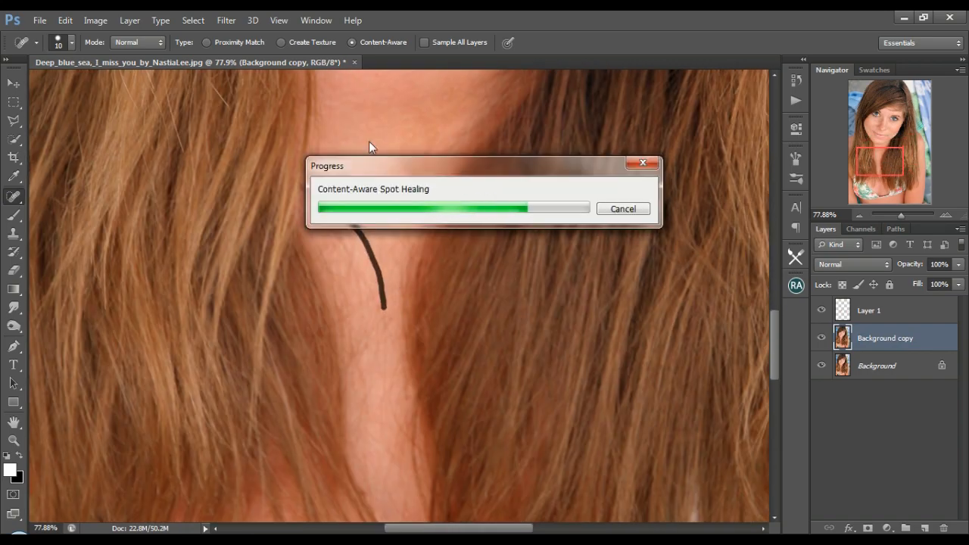
pyautogui.moveTo(429, 154); pyautogui.dragTo(422, 181)
# Heal the stray hairs on the upper chest on Layer 1 using the 20 px Healing Brush with sampled skin.
pyautogui.click(881, 318)
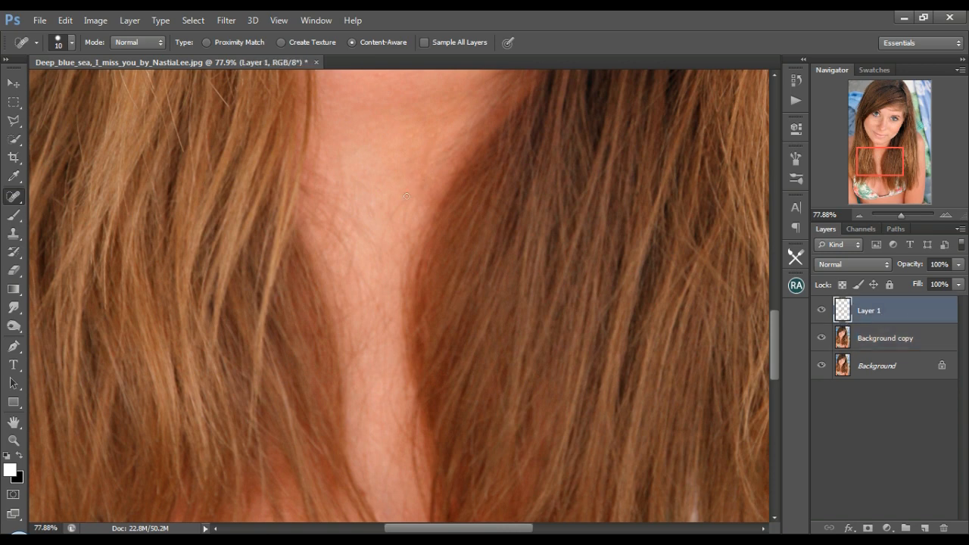
pyautogui.rightClick(13, 196)
pyautogui.click(61, 208)
pyautogui.moveTo(311, 193); pyautogui.dragTo(369, 240)
pyautogui.keyDown('alt'); pyautogui.click(348, 196); pyautogui.keyUp('alt')
pyautogui.moveTo(339, 154)
pyautogui.mouseDown()
pyautogui.moveTo(371, 157)
pyautogui.moveTo(320, 190)
pyautogui.mouseUp()
pyautogui.keyDown('alt'); pyautogui.click(357, 172); pyautogui.keyUp('alt')
pyautogui.moveTo(437, 170); pyautogui.dragTo(424, 202)
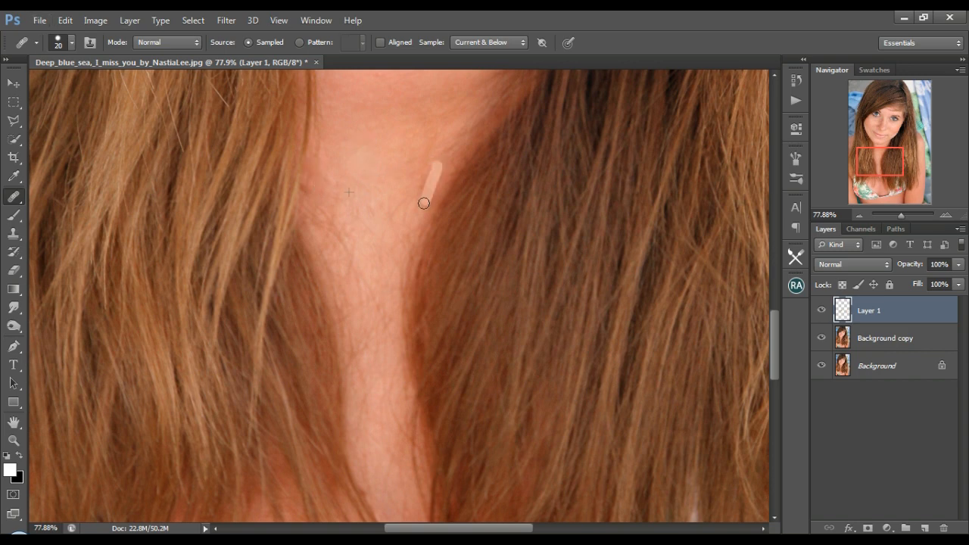
pyautogui.keyDown('alt'); pyautogui.click(379, 169); pyautogui.keyUp('alt')
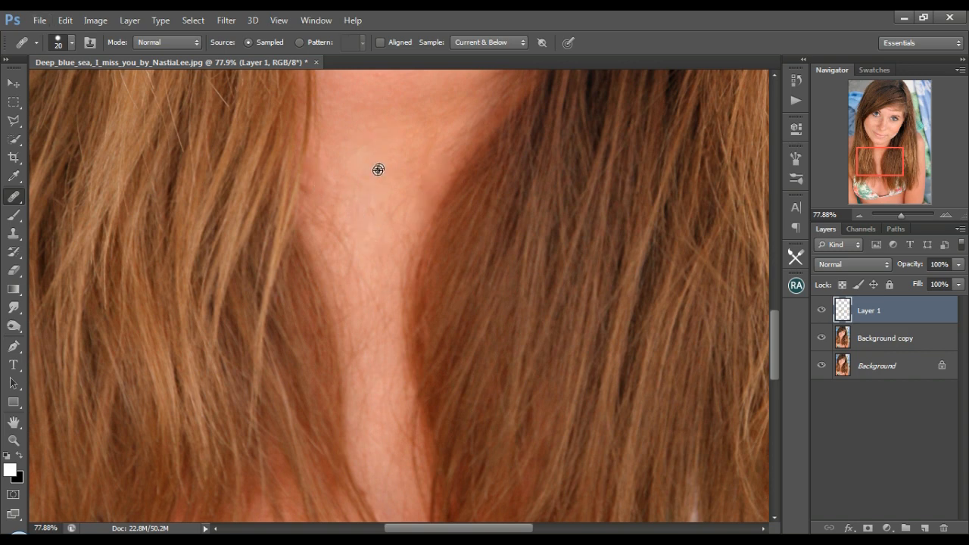
# Heal the fine hairs running from the hair edge on the image's left down the middle of the chest.
pyautogui.moveTo(331, 216); pyautogui.dragTo(331, 234)
pyautogui.moveTo(334, 190); pyautogui.dragTo(324, 235)
pyautogui.scroll(-3, 389, 290)
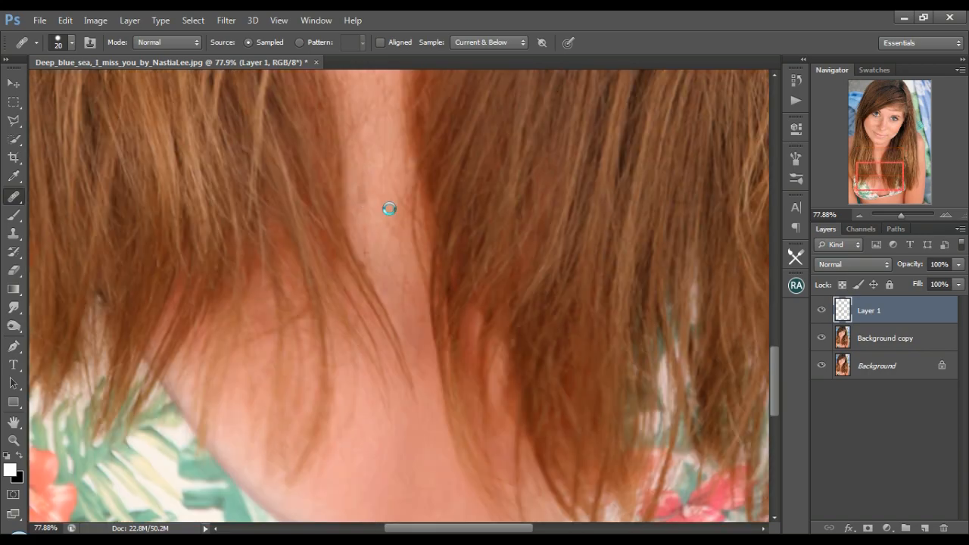
pyautogui.scroll(2, 389, 209)
pyautogui.moveTo(389, 250); pyautogui.dragTo(382, 300)
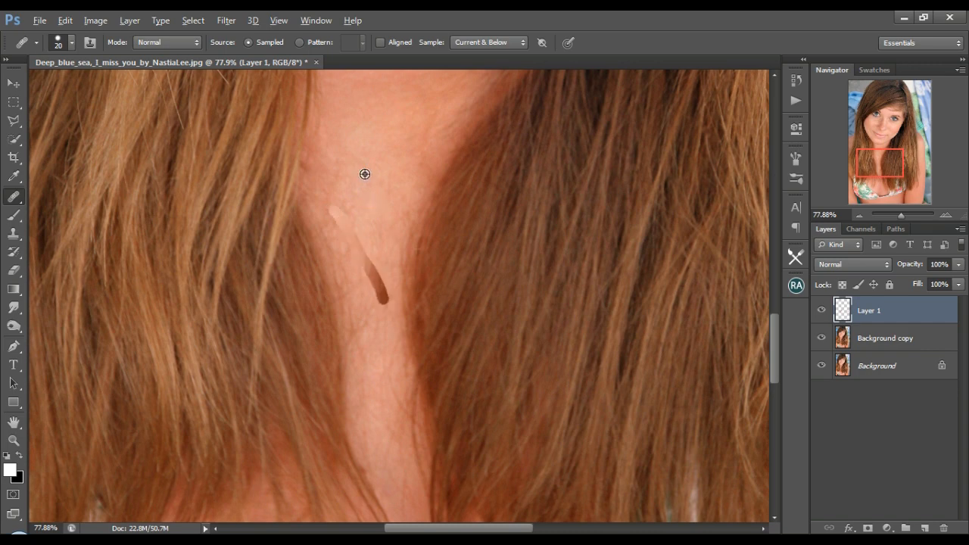
pyautogui.keyDown('alt'); pyautogui.click(365, 143); pyautogui.keyUp('alt')
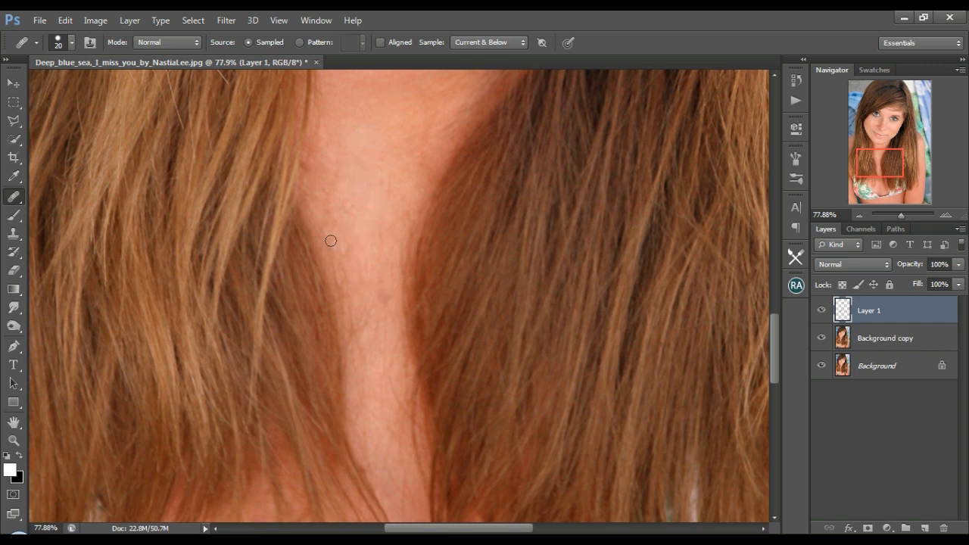
# Clean up the loose hairs along both hair edges bordering the strip of chest skin with the Healing Brush.
pyautogui.moveTo(323, 224); pyautogui.dragTo(344, 289)
pyautogui.moveTo(309, 169); pyautogui.dragTo(320, 89)
pyautogui.moveTo(483, 89)
pyautogui.mouseDown()
pyautogui.moveTo(417, 206)
pyautogui.moveTo(402, 382)
pyautogui.mouseUp()
pyautogui.scroll(-3, 388, 196)
pyautogui.keyDown('alt'); pyautogui.click(311, 122); pyautogui.keyUp('alt')
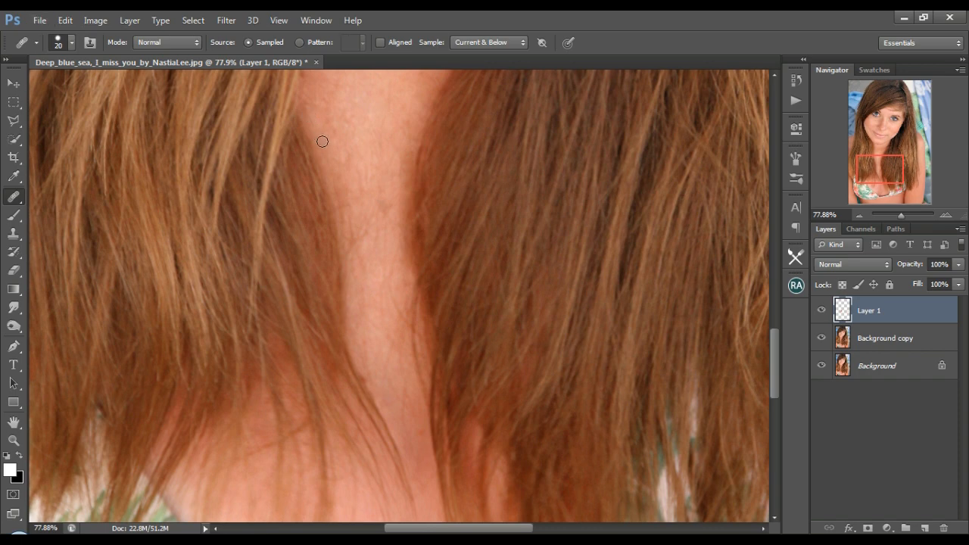
pyautogui.moveTo(308, 116); pyautogui.dragTo(344, 259)
pyautogui.moveTo(412, 348); pyautogui.dragTo(426, 398)
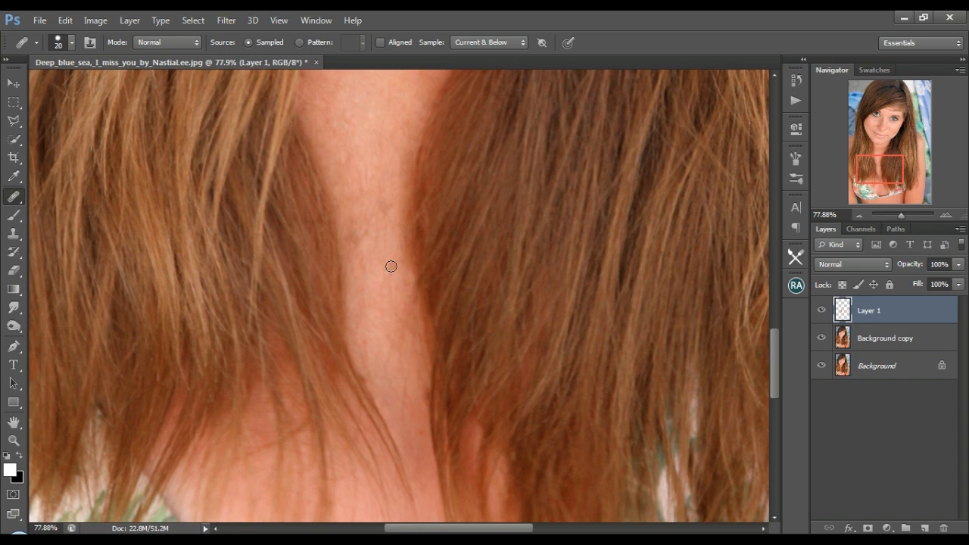
# Spot-heal stray strands in the lower hair on the image's left side on the Background copy layer.
pyautogui.moveTo(885, 178); pyautogui.dragTo(877, 173)
pyautogui.click(868, 338)
pyautogui.rightClick(11, 197)
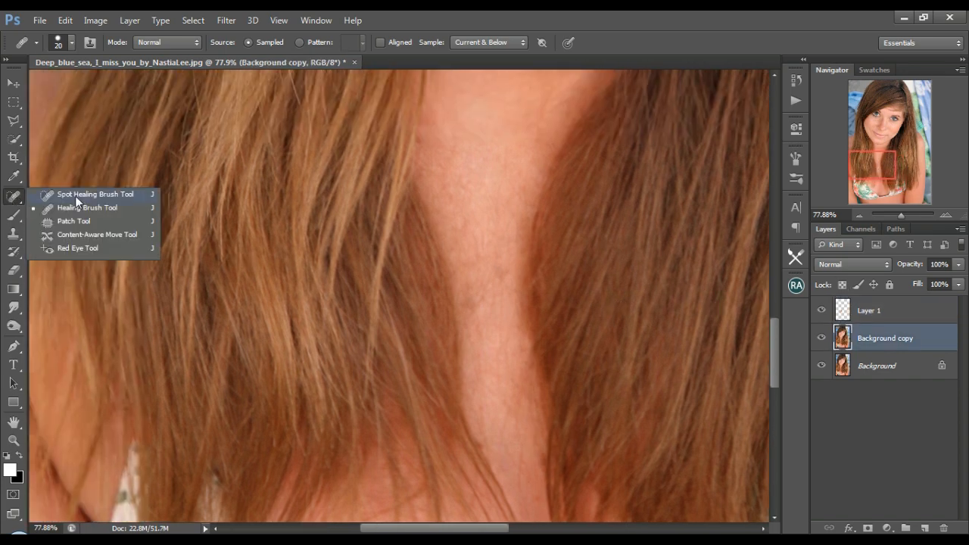
pyautogui.click(76, 196)
pyautogui.moveTo(311, 136); pyautogui.dragTo(306, 166)
pyautogui.click(158, 261)
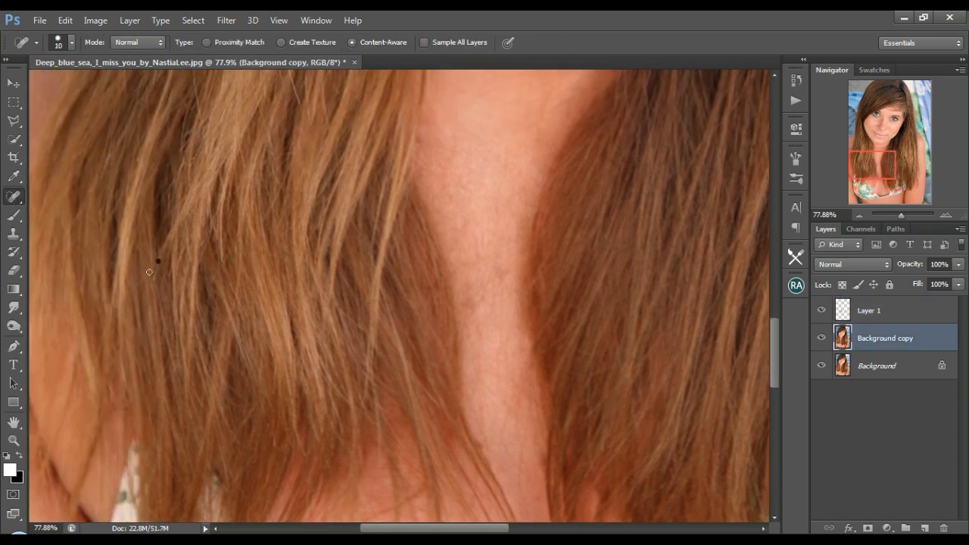
pyautogui.scroll(-2, 161, 257)
# Spot-heal the crossing strands in the hair beside the face on the image's left side, from eye level to the jaw.
pyautogui.moveTo(879, 172); pyautogui.dragTo(879, 115)
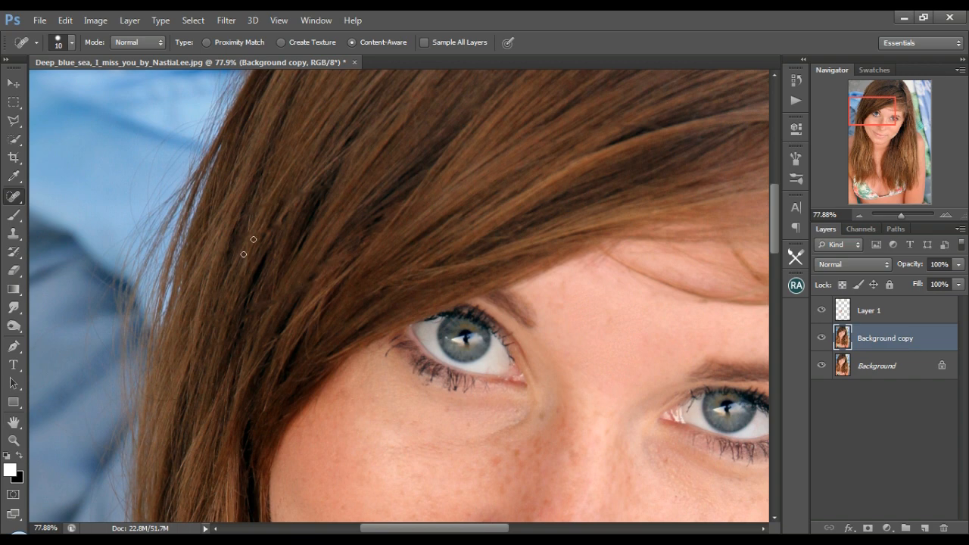
pyautogui.scroll(-5, 246, 250)
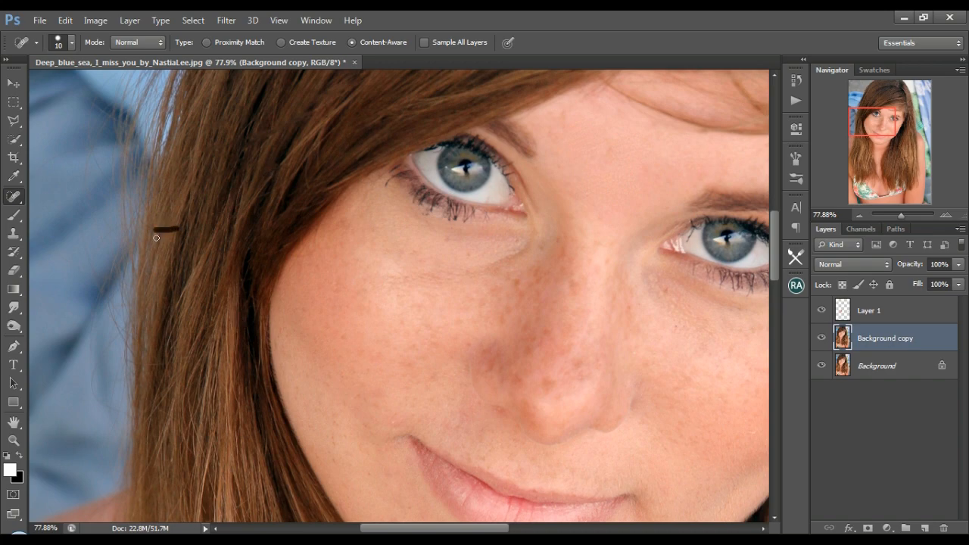
pyautogui.scroll(-5, 265, 269)
pyautogui.moveTo(254, 315); pyautogui.dragTo(189, 348)
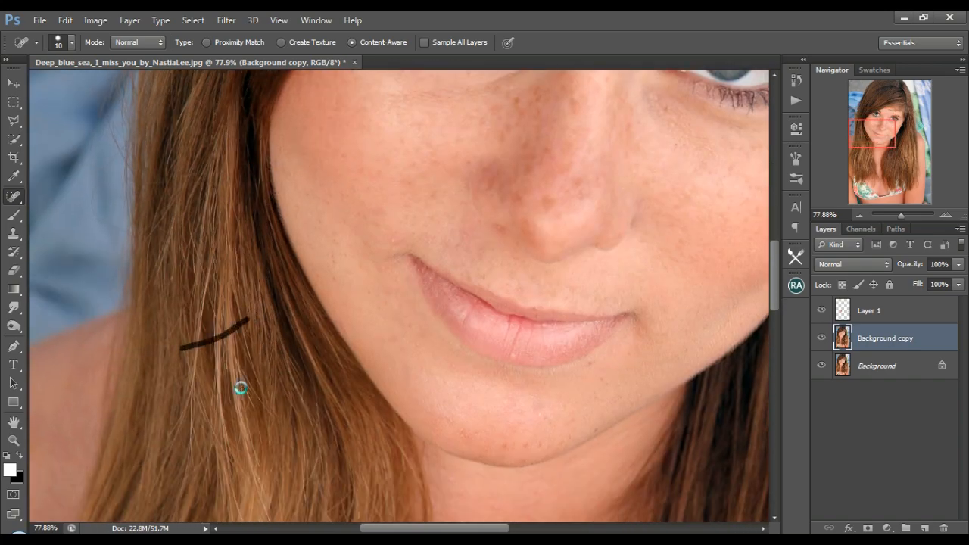
# Spot-heal the crossing strands in the hair beside the chin and neck on the image's left side.
pyautogui.scroll(-5, 240, 388)
pyautogui.moveTo(279, 319); pyautogui.dragTo(299, 390)
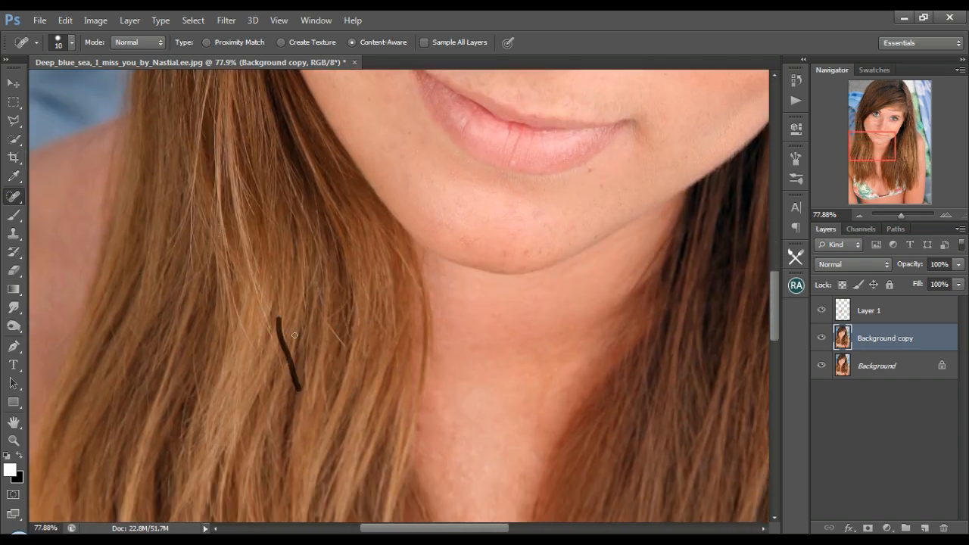
pyautogui.moveTo(253, 291); pyautogui.dragTo(269, 333)
pyautogui.click(230, 290)
pyautogui.moveTo(346, 304); pyautogui.dragTo(328, 319)
pyautogui.moveTo(162, 366)
pyautogui.mouseDown()
pyautogui.moveTo(195, 368)
pyautogui.moveTo(201, 402)
pyautogui.mouseUp()
pyautogui.moveTo(109, 316); pyautogui.dragTo(120, 357)
pyautogui.moveTo(269, 334); pyautogui.dragTo(282, 366)
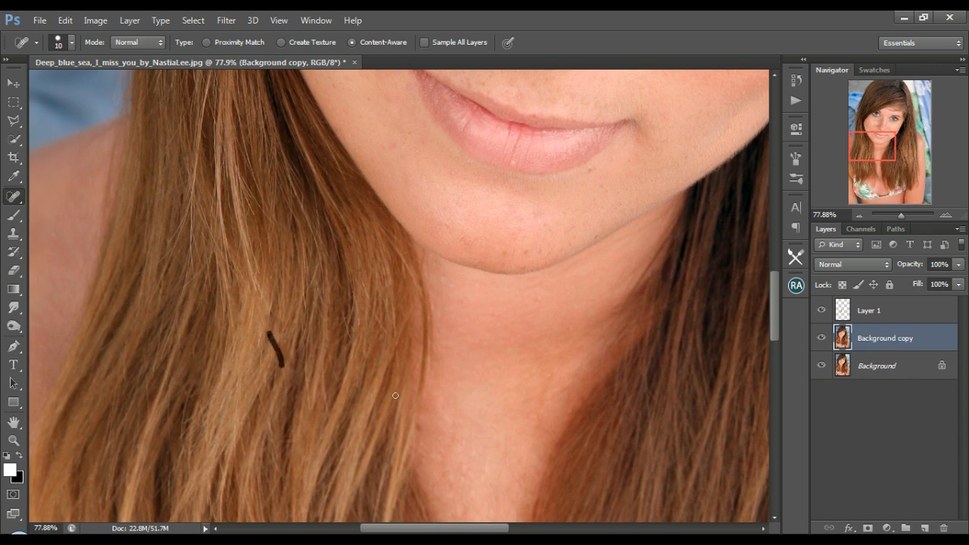
# Spot-heal the stray strands from the neck-level hair down to the ends on the image's left side.
pyautogui.scroll(-3, 395, 395)
pyautogui.moveTo(321, 286); pyautogui.dragTo(328, 325)
pyautogui.moveTo(372, 227); pyautogui.dragTo(391, 250)
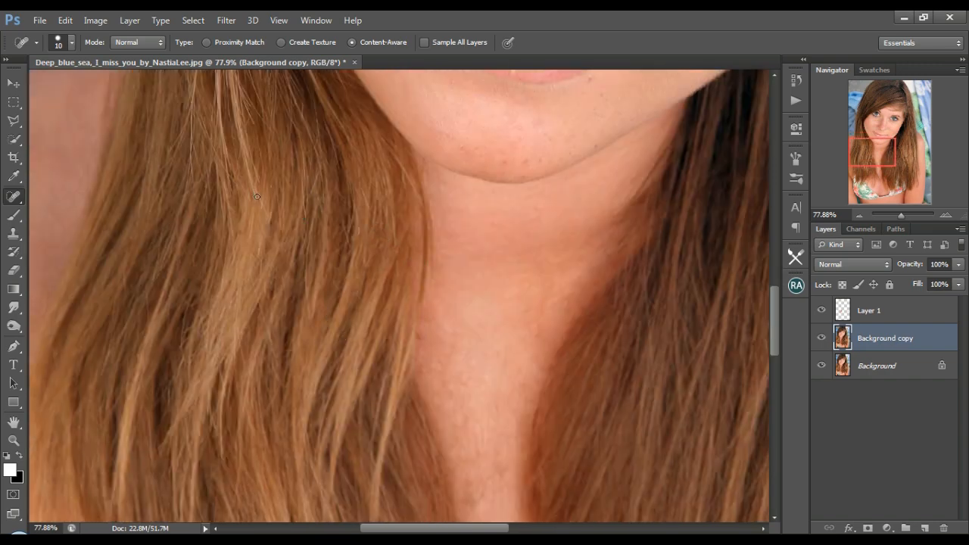
pyautogui.scroll(-9, 250, 303)
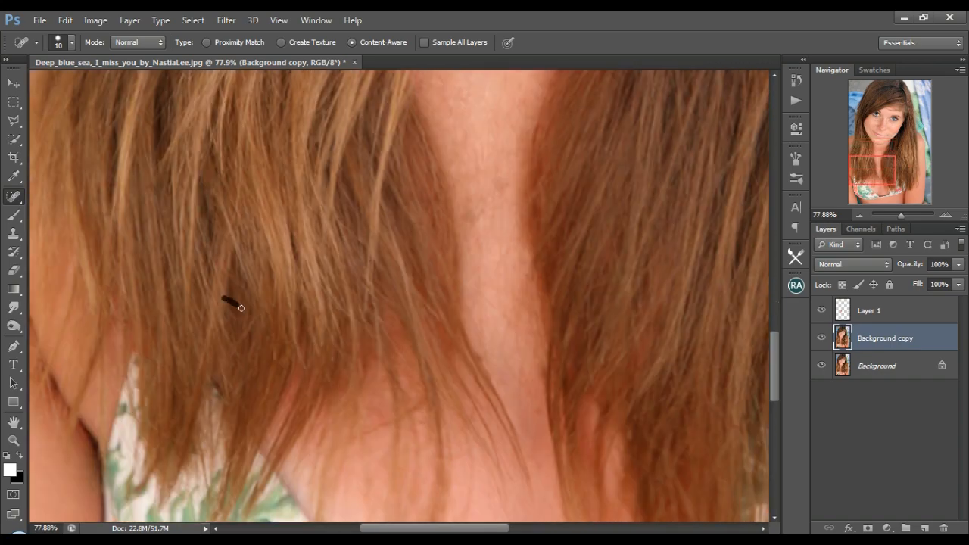
pyautogui.moveTo(219, 320); pyautogui.dragTo(237, 355)
# Spot-heal the chin blemishes, the marks along the jawline, and the nearby stray strands on the image's left side.
pyautogui.scroll(9, 628, 220)
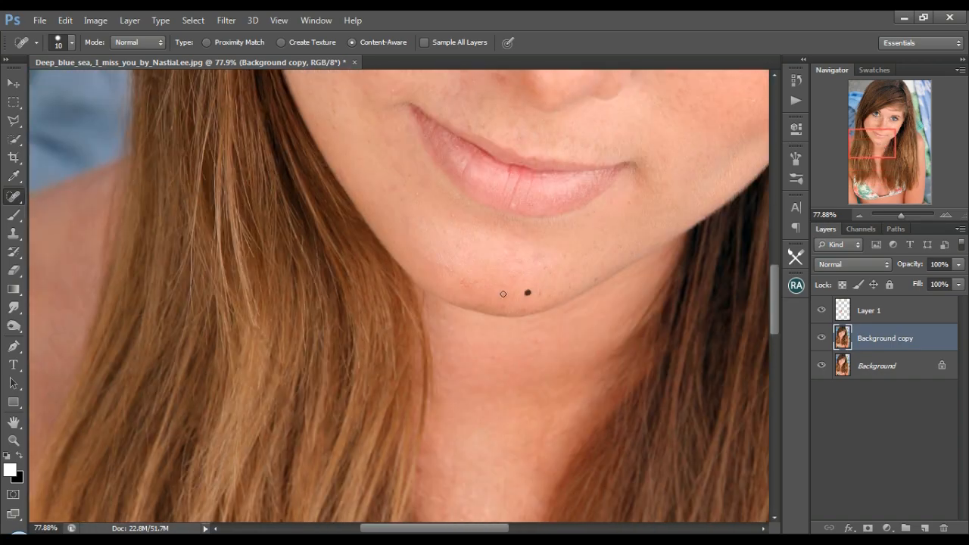
pyautogui.scroll(1, 338, 313)
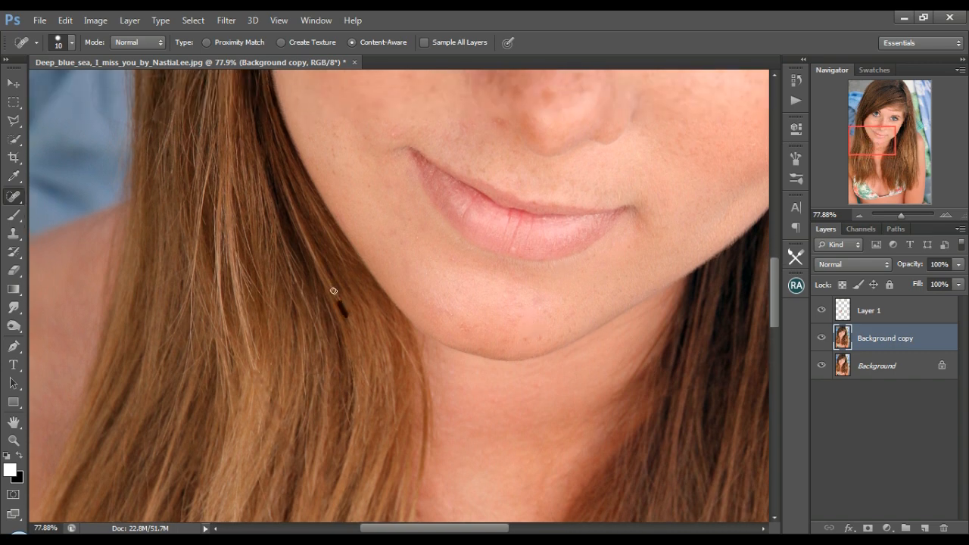
pyautogui.moveTo(333, 290); pyautogui.dragTo(332, 288)
pyautogui.moveTo(363, 371); pyautogui.dragTo(370, 386)
pyautogui.moveTo(427, 348); pyautogui.dragTo(431, 361)
pyautogui.moveTo(565, 354); pyautogui.dragTo(607, 336)
pyautogui.click(435, 357)
pyautogui.scroll(-2, 462, 434)
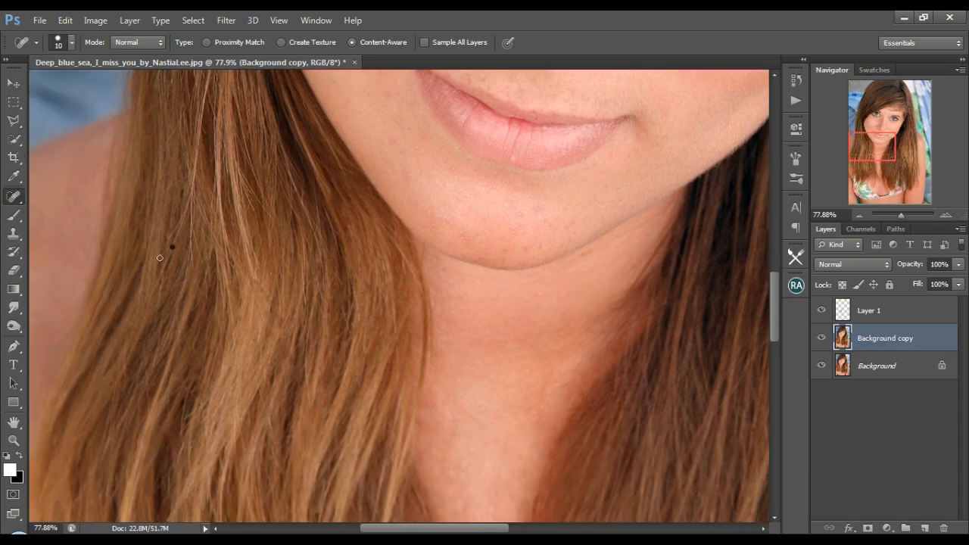
# Spot-heal the crossing strands in the hair from chin level down past the neck on the image's left side.
pyautogui.moveTo(174, 247); pyautogui.dragTo(132, 268)
pyautogui.scroll(-3, 238, 419)
pyautogui.click(187, 280)
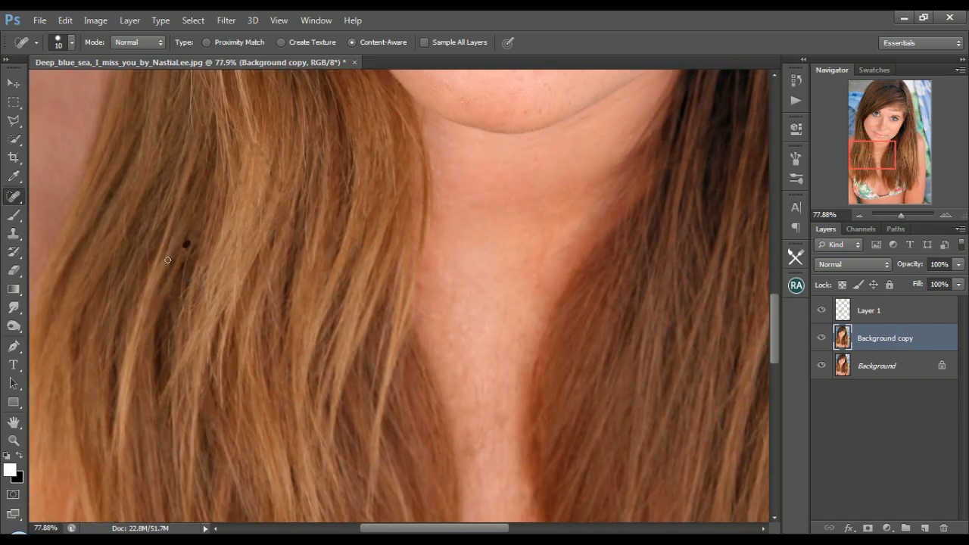
pyautogui.moveTo(180, 316); pyautogui.dragTo(177, 346)
pyautogui.moveTo(119, 341); pyautogui.dragTo(112, 370)
# Spot-heal the stray strands in the hair beside the cheek and mouth on the image's left side.
pyautogui.scroll(3, 251, 270)
pyautogui.scroll(5, 250, 270)
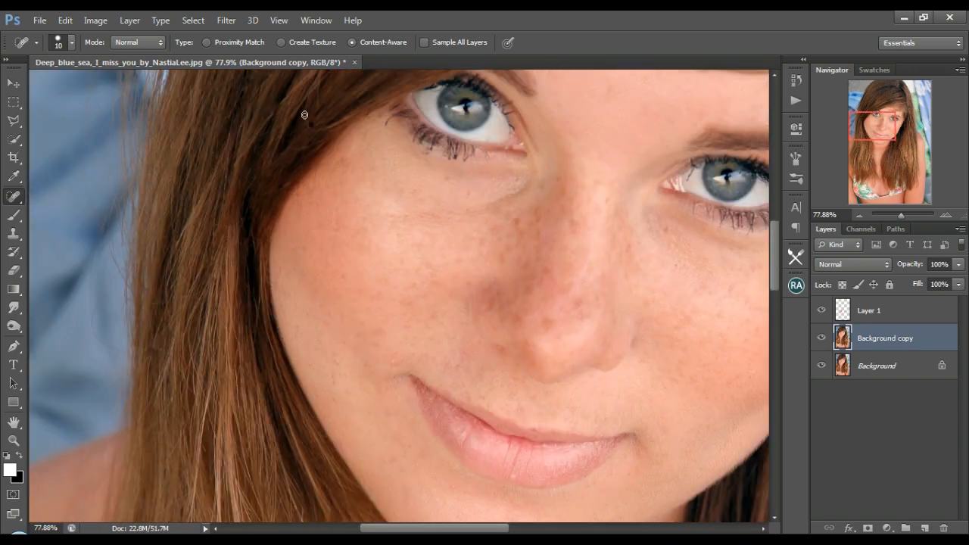
pyautogui.moveTo(176, 232); pyautogui.dragTo(176, 253)
pyautogui.moveTo(168, 312); pyautogui.dragTo(170, 309)
pyautogui.scroll(-3, 229, 382)
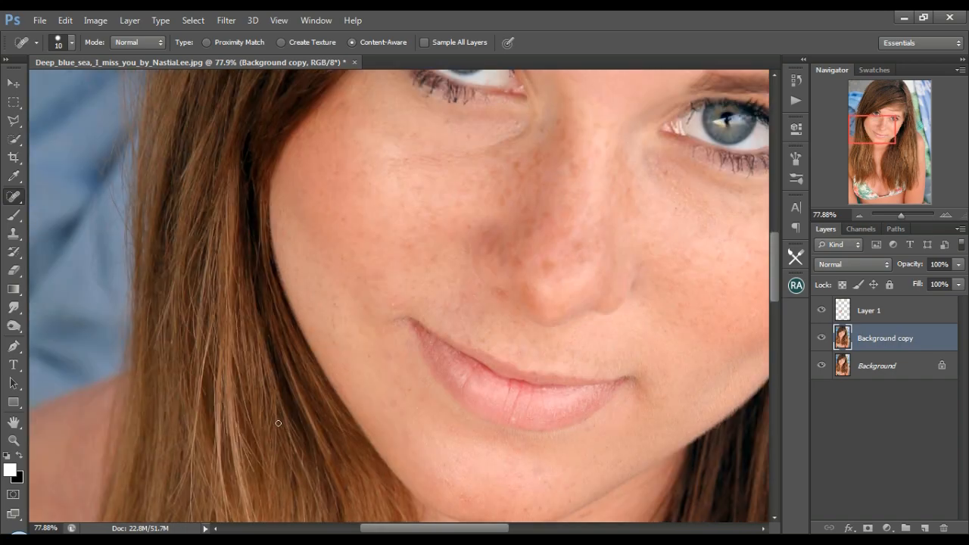
pyautogui.moveTo(303, 391); pyautogui.dragTo(306, 404)
# Spot-heal the crossing strands in the swept fringe above the eyes.
pyautogui.scroll(6, 319, 421)
pyautogui.hscroll(2, 320, 421)
pyautogui.moveTo(421, 134); pyautogui.dragTo(407, 134)
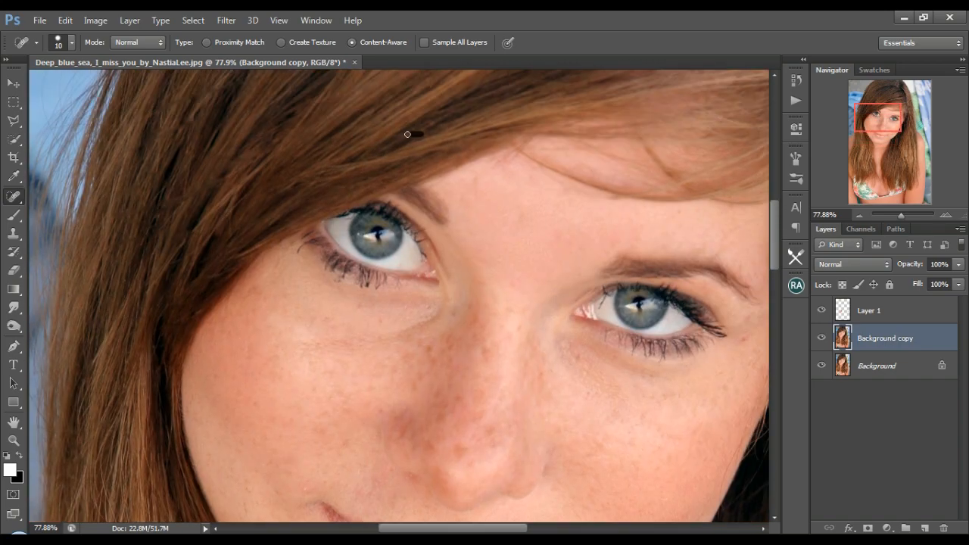
pyautogui.scroll(5, 303, 212)
pyautogui.moveTo(550, 201); pyautogui.dragTo(537, 203)
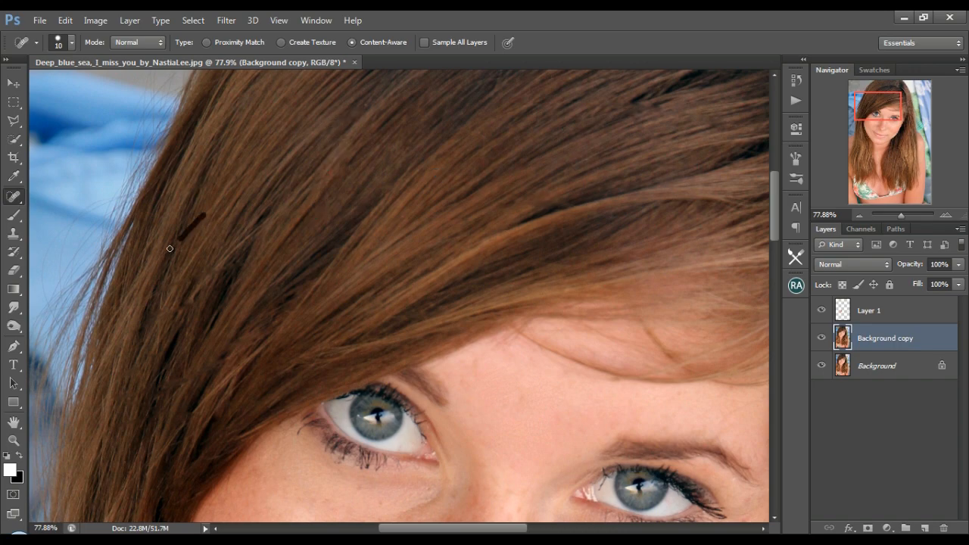
# Spot-heal the stray hairs around the crown and parting, and where the parting meets the fringe on the image's right side.
pyautogui.moveTo(890, 107); pyautogui.dragTo(894, 88)
pyautogui.moveTo(669, 191); pyautogui.dragTo(679, 195)
pyautogui.moveTo(667, 86); pyautogui.dragTo(662, 93)
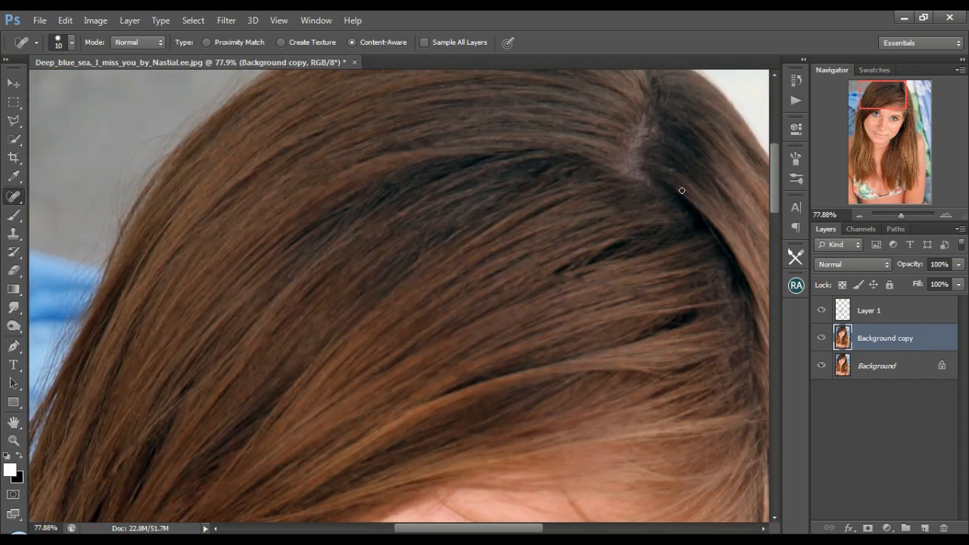
pyautogui.scroll(2, 529, 176)
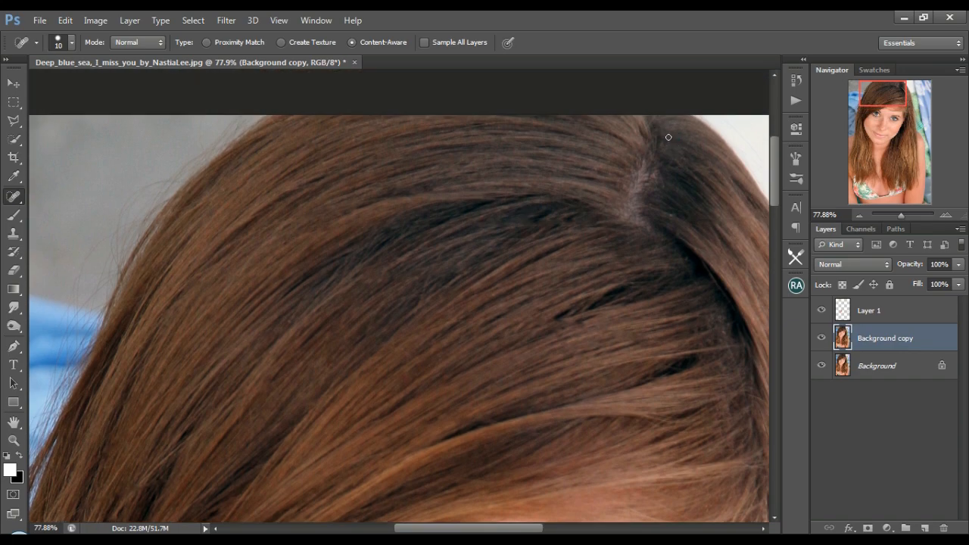
pyautogui.moveTo(879, 92); pyautogui.dragTo(894, 108)
pyautogui.moveTo(565, 214); pyautogui.dragTo(577, 232)
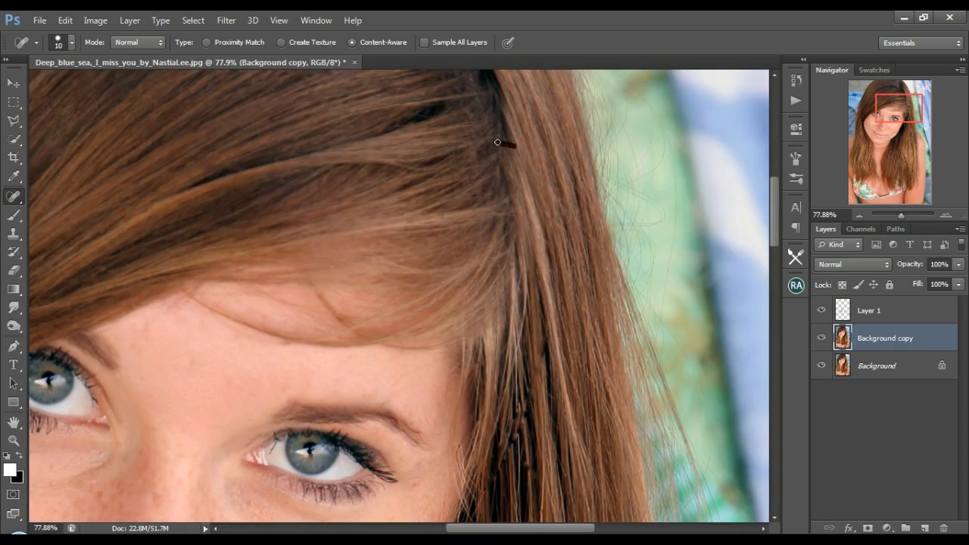
pyautogui.moveTo(334, 118); pyautogui.dragTo(465, 94)
pyautogui.click(496, 215)
# Use the Healing Brush on Layer 1 to heal the loose fringe strands along the top of the forehead.
pyautogui.moveTo(903, 112); pyautogui.dragTo(894, 116)
pyautogui.click(902, 318)
pyautogui.rightClick(14, 196)
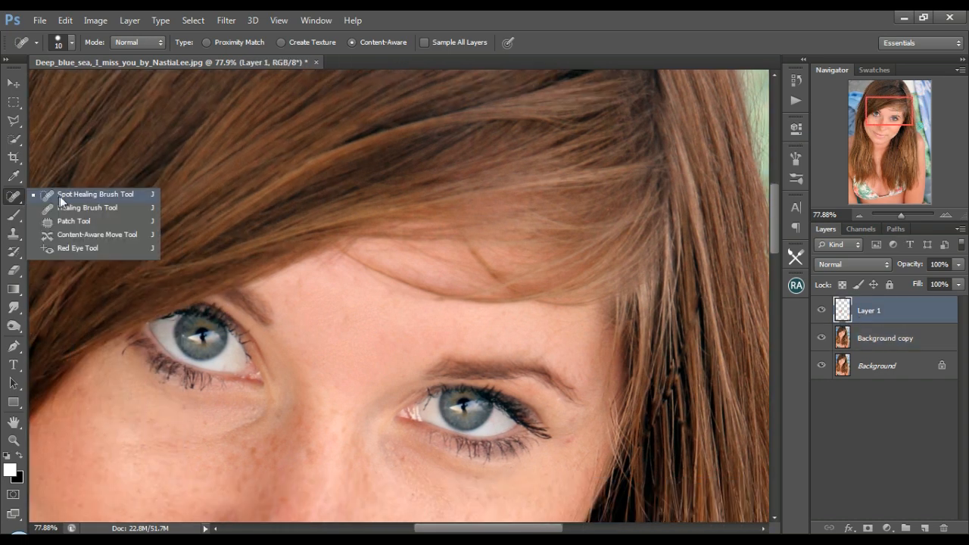
pyautogui.click(64, 206)
pyautogui.keyDown('alt'); pyautogui.click(360, 304); pyautogui.keyUp('alt')
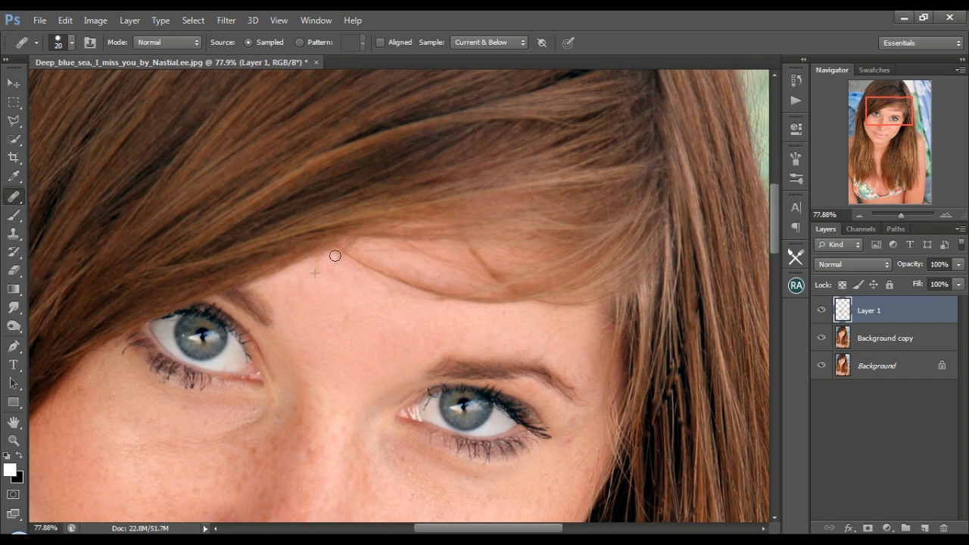
pyautogui.moveTo(402, 291)
pyautogui.mouseDown()
pyautogui.moveTo(479, 309)
pyautogui.moveTo(590, 310)
pyautogui.mouseUp()
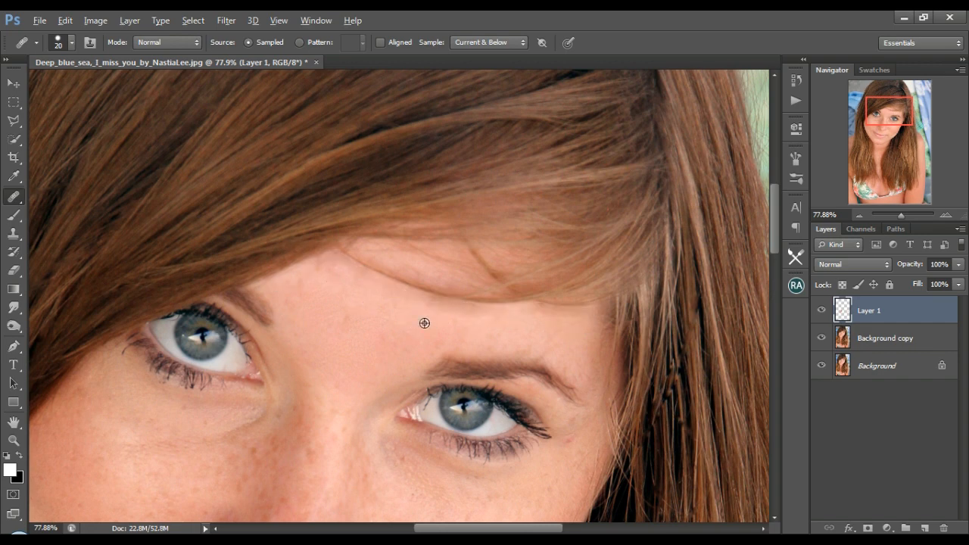
pyautogui.press('alt')
# Spot-heal the forehead skin just below the loose fringe strands on Layer 1.
pyautogui.rightClick(13, 196)
pyautogui.click(76, 195)
pyautogui.moveTo(431, 310); pyautogui.dragTo(473, 309)
pyautogui.moveTo(539, 305); pyautogui.dragTo(558, 309)
pyautogui.moveTo(435, 307); pyautogui.dragTo(424, 303)
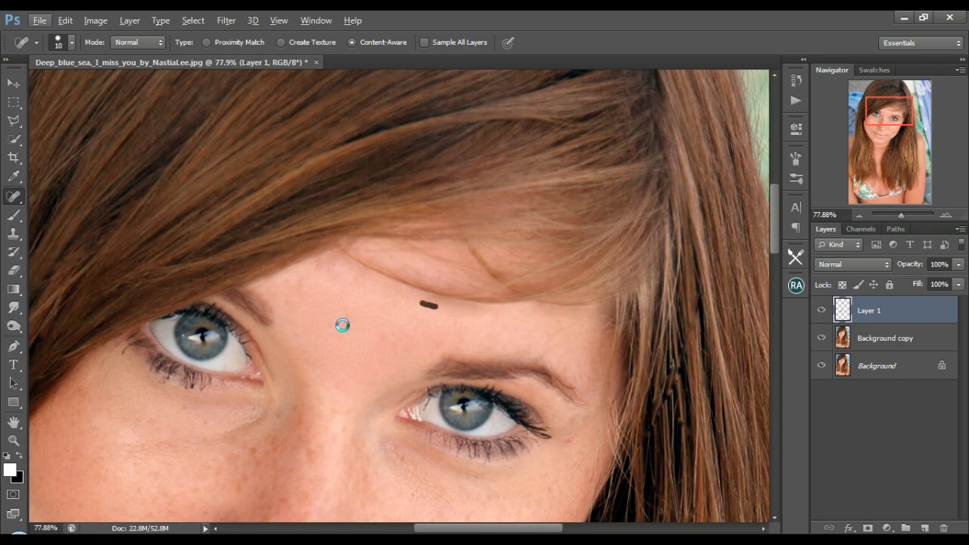
# Use the Healing Brush to heal the flyaway hairs against the grey background beside the crown.
pyautogui.moveTo(887, 114); pyautogui.dragTo(865, 97)
pyautogui.rightClick(15, 197)
pyautogui.click(87, 207)
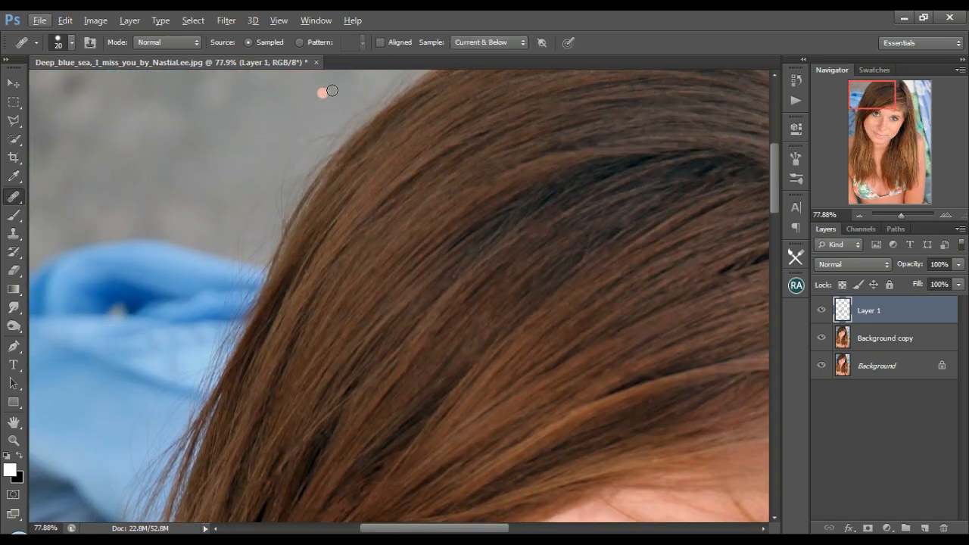
pyautogui.keyDown('alt'); pyautogui.click(330, 101); pyautogui.keyUp('alt')
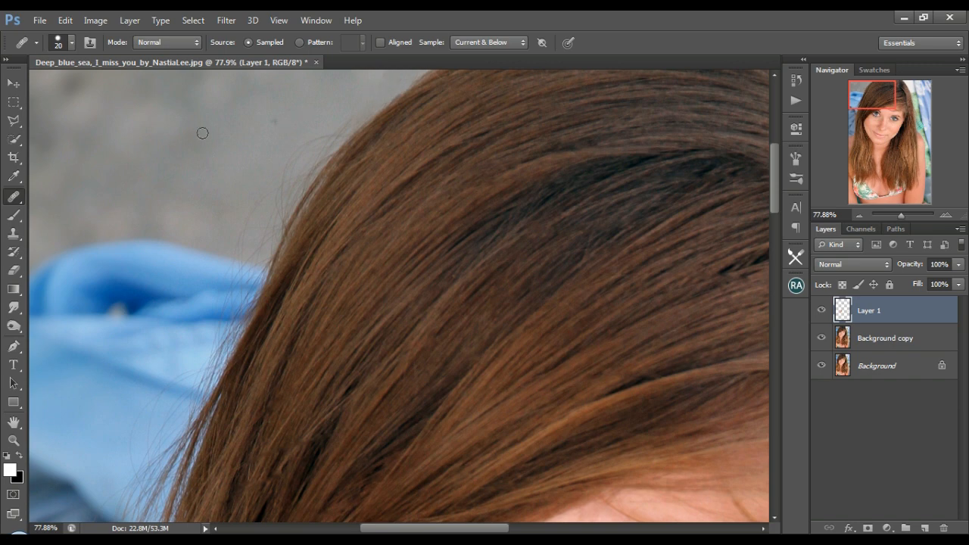
# Clone the grey background over the flyaway hairs beside the crown on Background copy, using a 42 px Clone Stamp.
pyautogui.click(882, 338)
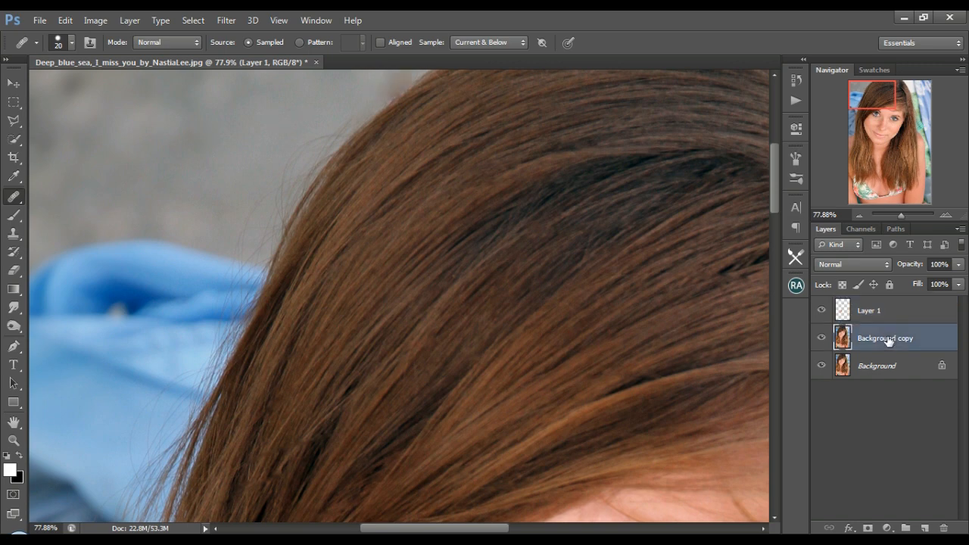
pyautogui.press('s')
pyautogui.rightClick(287, 129)
pyautogui.press('Return')
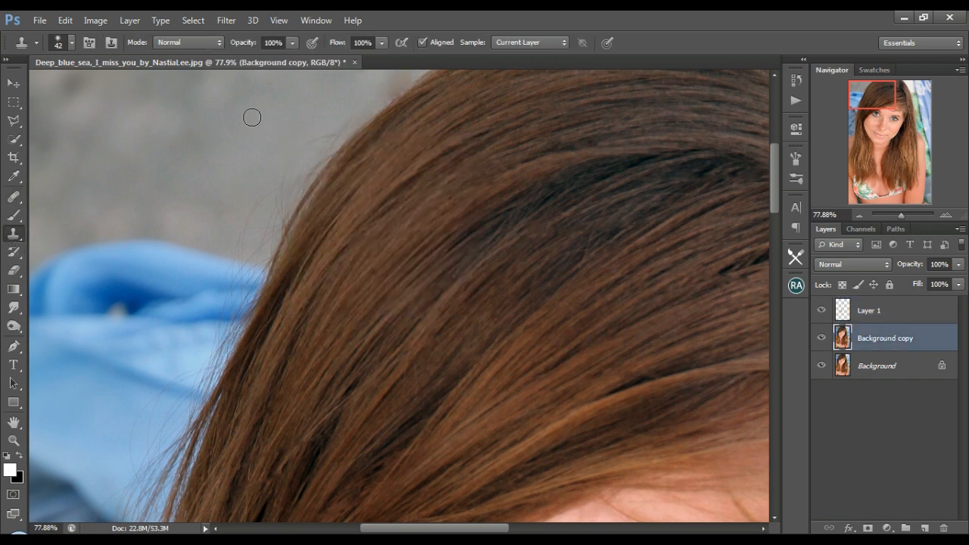
pyautogui.moveTo(284, 174)
pyautogui.mouseDown()
pyautogui.moveTo(252, 219)
pyautogui.moveTo(325, 142)
pyautogui.mouseUp()
pyautogui.moveTo(356, 111)
pyautogui.mouseDown()
pyautogui.moveTo(264, 242)
pyautogui.moveTo(312, 141)
pyautogui.moveTo(354, 102)
pyautogui.mouseUp()
pyautogui.press('alt')
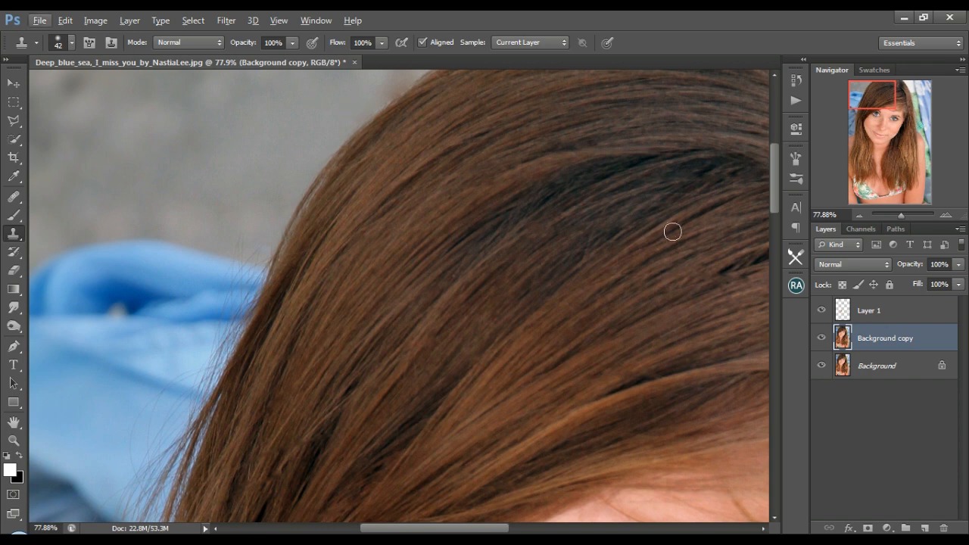
# Merge Layer 1 and Background copy into a single layer.
pyautogui.click(886, 318)
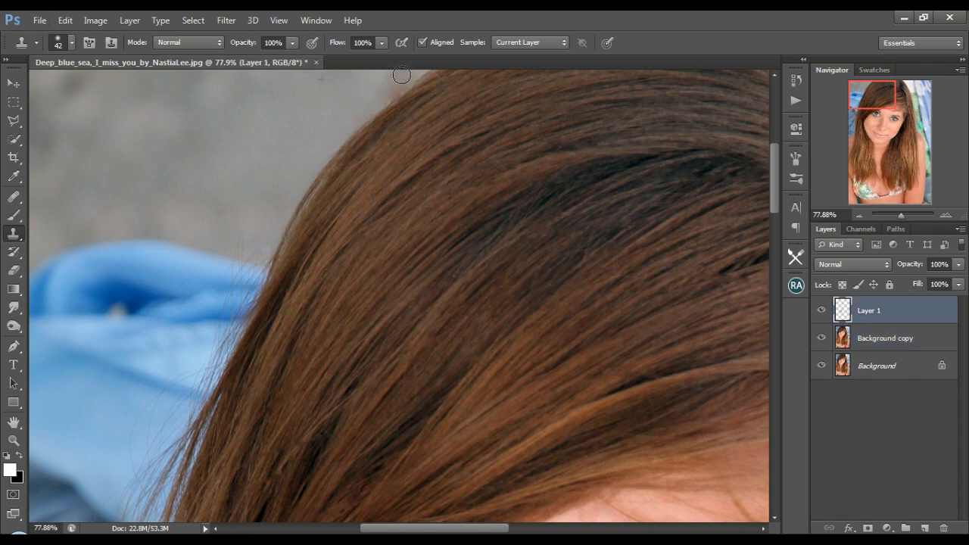
pyautogui.keyDown('shift'); pyautogui.click(888, 344); pyautogui.keyUp('shift')
pyautogui.rightClick(887, 341)
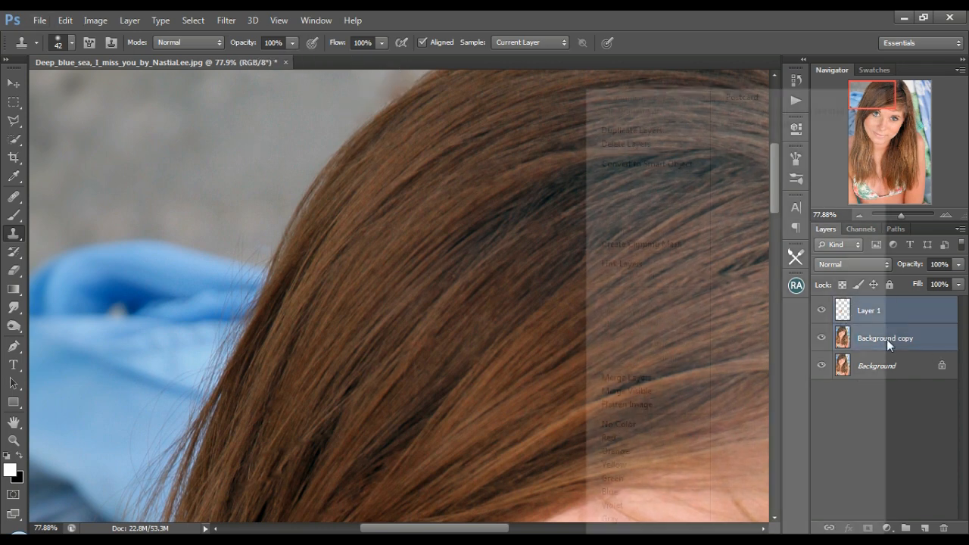
pyautogui.click(671, 378)
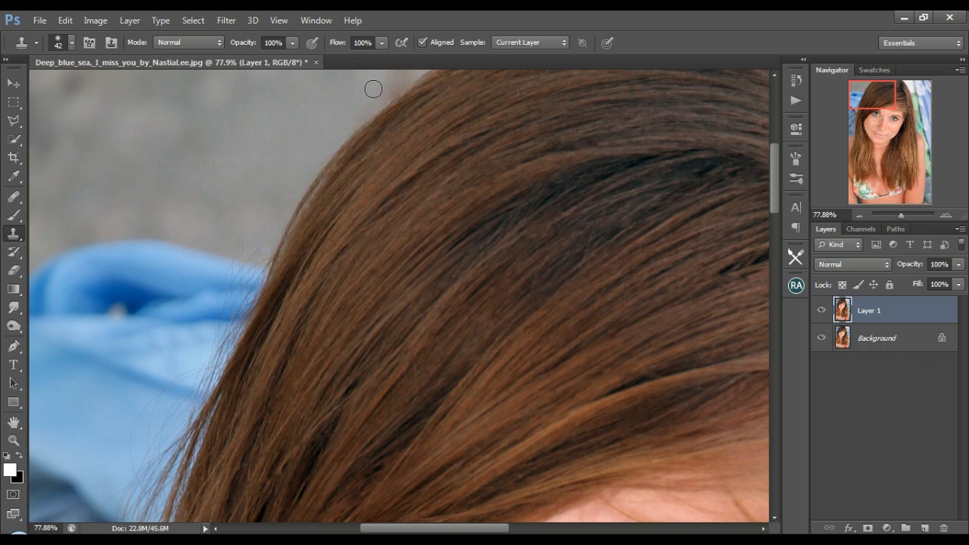
# Clone the grey background over the flyaway hairs along the crown's edge down to the top of the blue cloth.
pyautogui.moveTo(373, 90)
pyautogui.mouseDown()
pyautogui.moveTo(399, 81)
pyautogui.moveTo(347, 119)
pyautogui.mouseUp()
pyautogui.moveTo(889, 102); pyautogui.dragTo(888, 108)
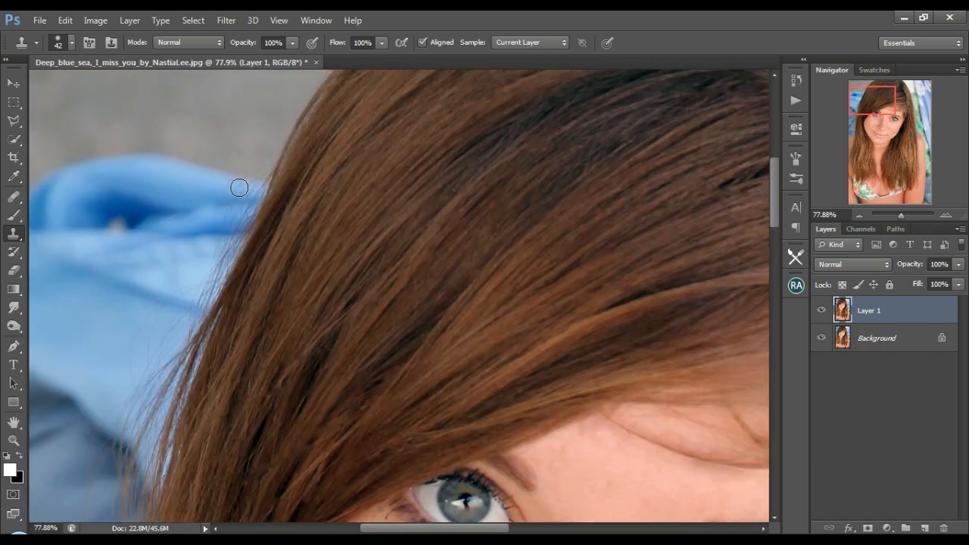
pyautogui.moveTo(239, 187); pyautogui.dragTo(250, 185)
pyautogui.keyDown('alt'); pyautogui.click(204, 138); pyautogui.keyUp('alt')
pyautogui.click(265, 167)
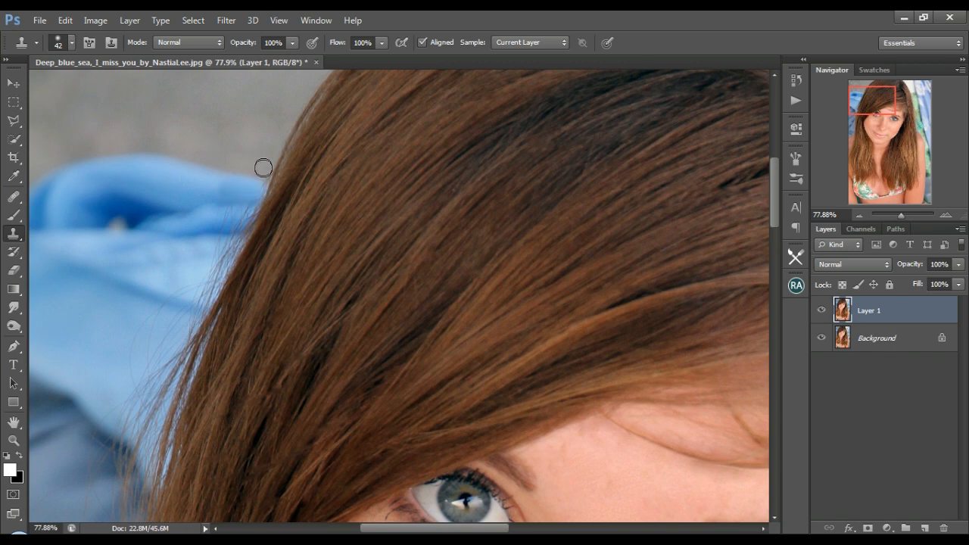
# Clone the blue cloth over the flyaway hairs along the hair's outer edge, just below the grey background.
pyautogui.keyDown('alt'); pyautogui.click(192, 224); pyautogui.keyUp('alt')
pyautogui.moveTo(222, 219)
pyautogui.mouseDown()
pyautogui.moveTo(232, 214)
pyautogui.moveTo(220, 227)
pyautogui.moveTo(227, 250)
pyautogui.moveTo(214, 280)
pyautogui.moveTo(223, 278)
pyautogui.moveTo(182, 286)
pyautogui.moveTo(238, 229)
pyautogui.moveTo(232, 255)
pyautogui.moveTo(226, 261)
pyautogui.moveTo(246, 218)
pyautogui.mouseUp()
pyautogui.keyDown('alt'); pyautogui.click(189, 266); pyautogui.keyUp('alt')
pyautogui.keyDown('alt'); pyautogui.click(166, 280); pyautogui.keyUp('alt')
pyautogui.keyDown('alt'); pyautogui.click(190, 286); pyautogui.keyUp('alt')
pyautogui.keyDown('alt'); pyautogui.click(216, 228); pyautogui.keyUp('alt')
pyautogui.keyDown('alt'); pyautogui.click(227, 199); pyautogui.keyUp('alt')
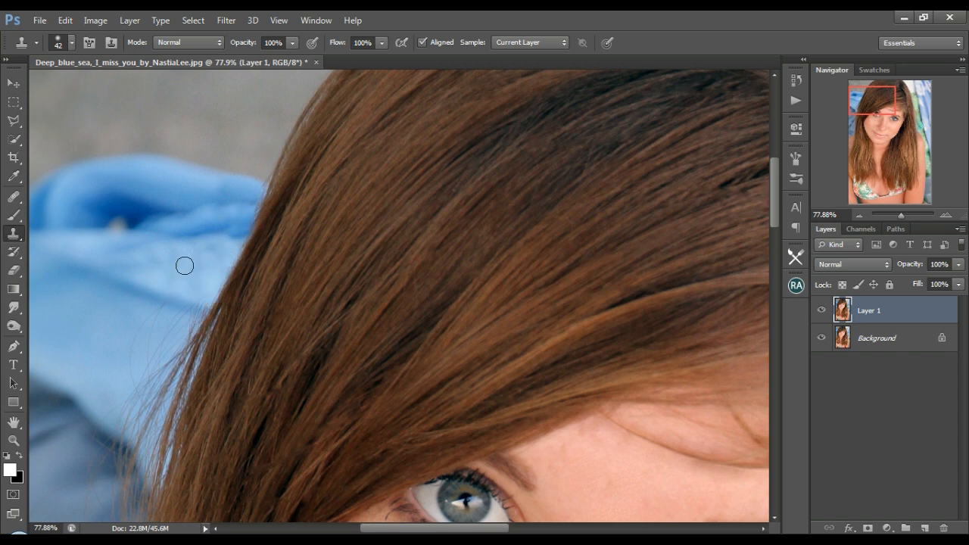
# Clone the light-blue cloth over the flyaway hairs beside the hair at forehead level on the image's left side.
pyautogui.scroll(-3, 184, 266)
pyautogui.keyDown('alt'); pyautogui.click(123, 250); pyautogui.keyUp('alt')
pyautogui.moveTo(147, 231); pyautogui.dragTo(144, 232)
pyautogui.keyDown('alt'); pyautogui.click(148, 171); pyautogui.keyUp('alt')
pyautogui.moveTo(165, 188); pyautogui.dragTo(210, 178)
pyautogui.keyDown('alt'); pyautogui.click(194, 171); pyautogui.keyUp('alt')
pyautogui.moveTo(111, 222); pyautogui.dragTo(153, 221)
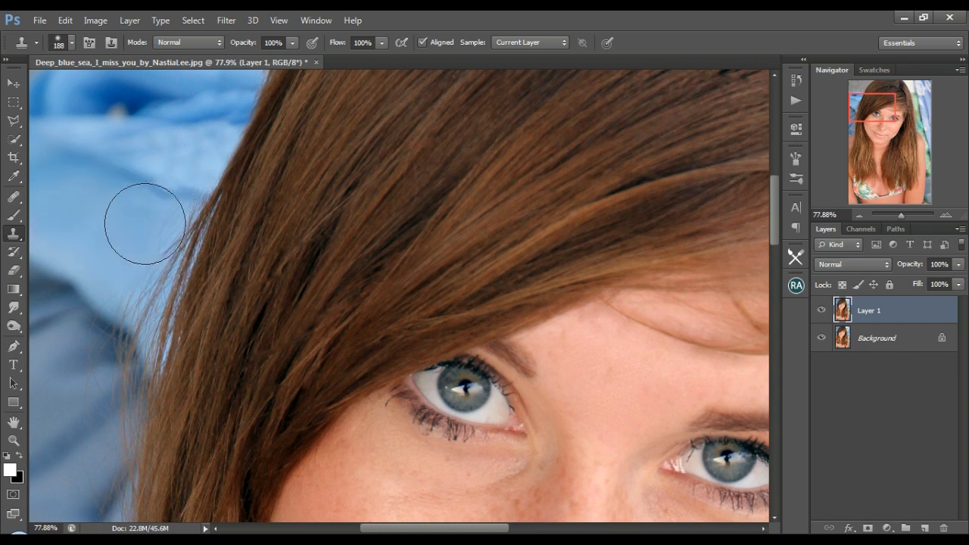
# Set the Clone Stamp to 80 px and clone more light-blue cloth over the flyaway strands at the hair's outer edge.
pyautogui.press('[')
pyautogui.press('[')
pyautogui.press('[')
pyautogui.press('[')
pyautogui.press('[')
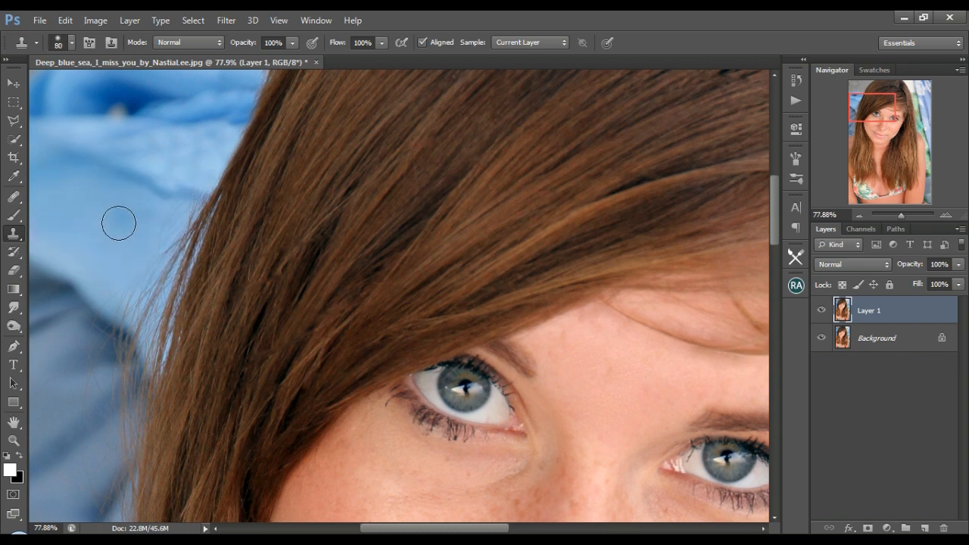
pyautogui.keyDown('alt'); pyautogui.click(131, 232); pyautogui.keyUp('alt')
pyautogui.moveTo(165, 222); pyautogui.dragTo(190, 195)
pyautogui.keyDown('alt'); pyautogui.click(147, 197); pyautogui.keyUp('alt')
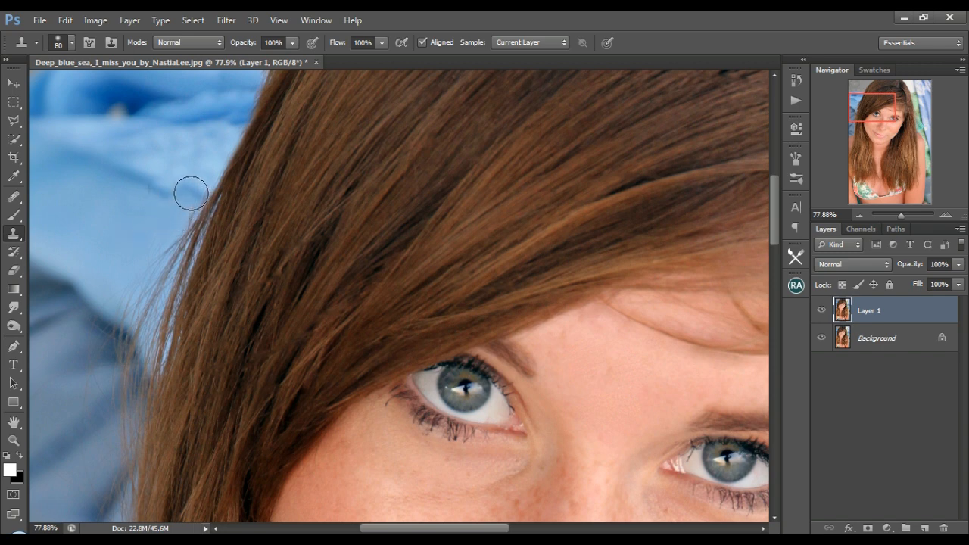
pyautogui.keyDown('alt'); pyautogui.click(127, 241); pyautogui.keyUp('alt')
pyautogui.moveTo(167, 247); pyautogui.dragTo(143, 292)
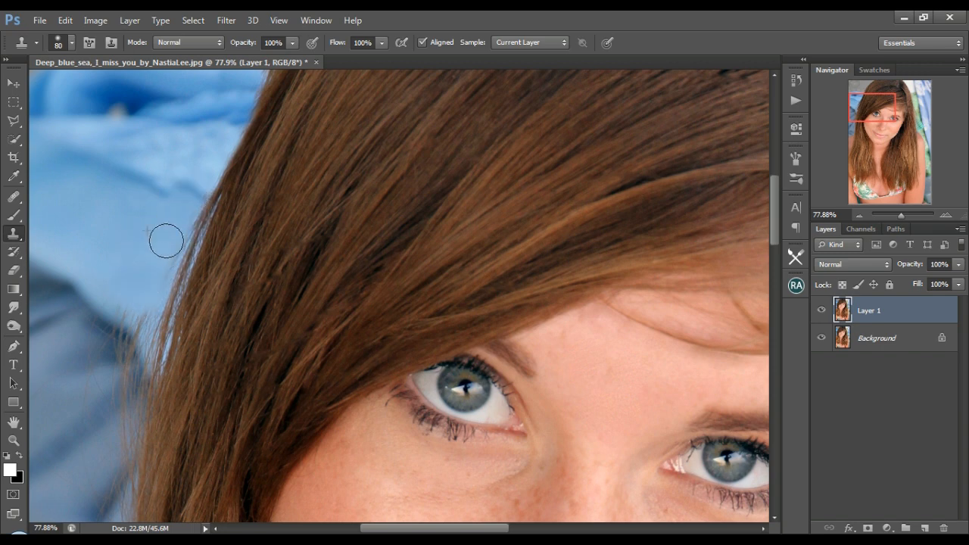
# Reduce the Clone Stamp to 50 px and clean the remaining flyaways where the light-blue cloth meets the darker fold.
pyautogui.press('[')
pyautogui.press('[')
pyautogui.press('[')
pyautogui.keyDown('alt'); pyautogui.click(147, 288); pyautogui.keyUp('alt')
pyautogui.moveTo(172, 249); pyautogui.dragTo(183, 233)
pyautogui.keyDown('alt'); pyautogui.click(103, 278); pyautogui.keyUp('alt')
pyautogui.keyDown('alt'); pyautogui.click(98, 277); pyautogui.keyUp('alt')
pyautogui.moveTo(121, 321)
pyautogui.mouseDown()
pyautogui.moveTo(146, 329)
pyautogui.moveTo(137, 319)
pyautogui.mouseUp()
# Combine the Layers, Channels and Paths panels with the Navigator in one panel group.
pyautogui.moveTo(922, 229); pyautogui.dragTo(916, 73)
pyautogui.click(865, 116)
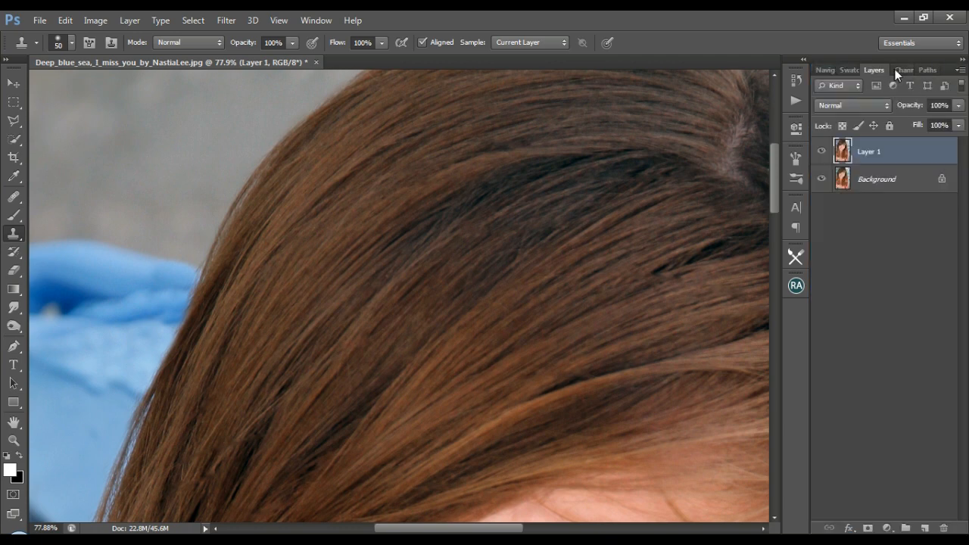
pyautogui.click(902, 69)
pyautogui.click(867, 69)
pyautogui.click(828, 70)
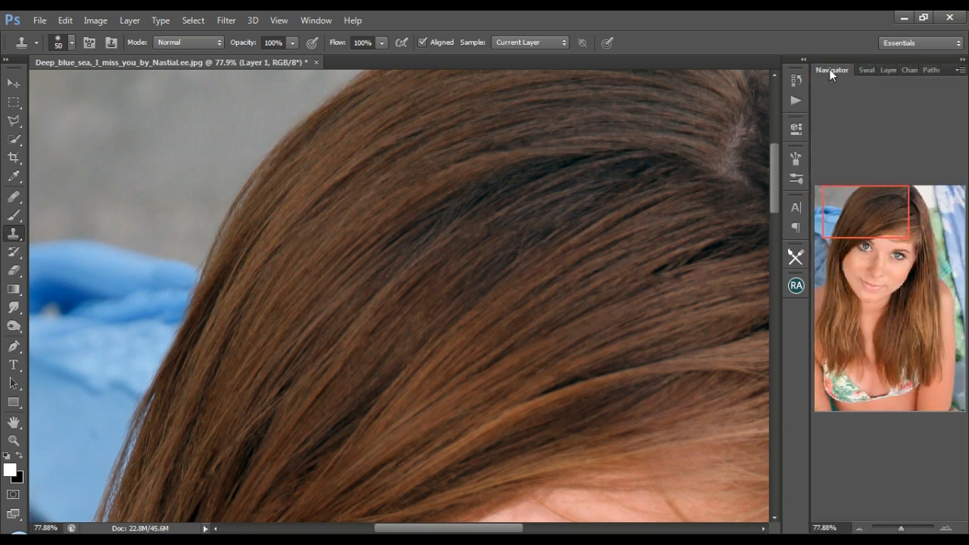
# Float the panel group, separate Layers beneath the Navigator, and extend the Layers panel's height to fill the remaining space.
pyautogui.moveTo(881, 70); pyautogui.dragTo(874, 224)
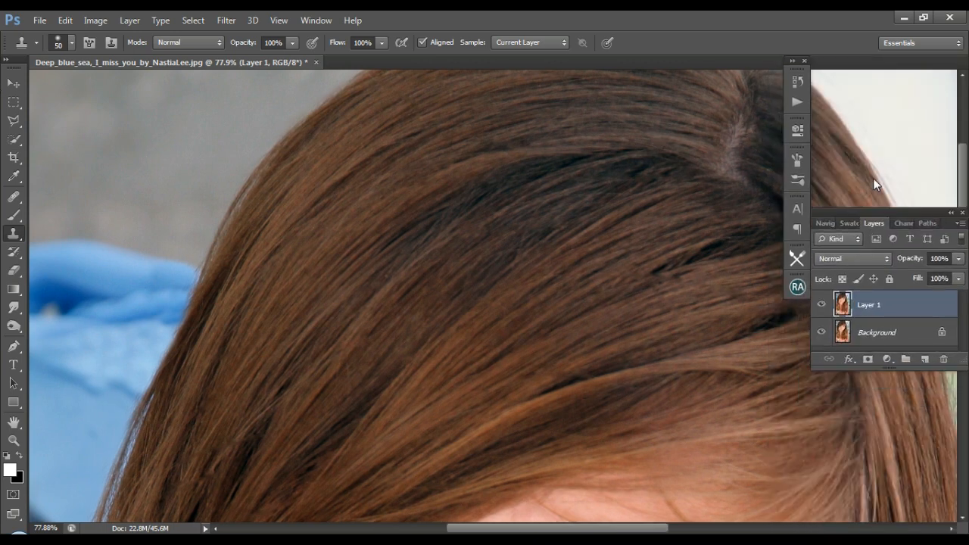
pyautogui.click(828, 223)
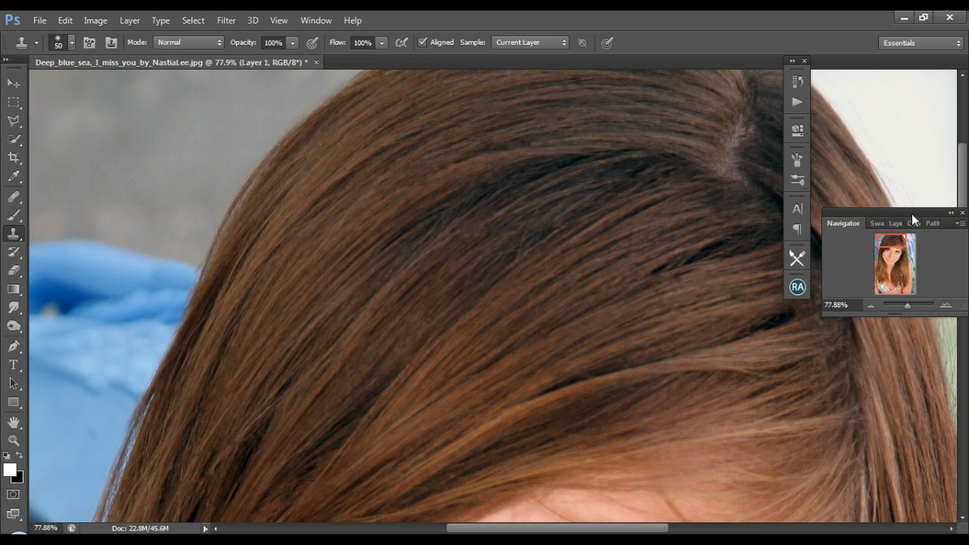
pyautogui.moveTo(892, 224); pyautogui.dragTo(876, 56)
pyautogui.moveTo(874, 316); pyautogui.dragTo(885, 524)
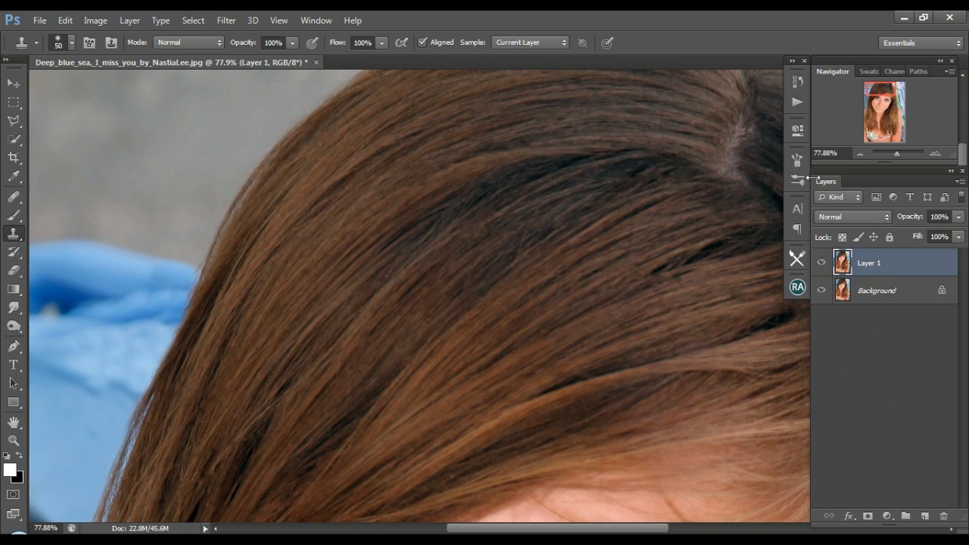
# Try to clone the green background over the flyaway hairs along the hair's outer edge on the image's right side.
pyautogui.moveTo(885, 91); pyautogui.dragTo(896, 96)
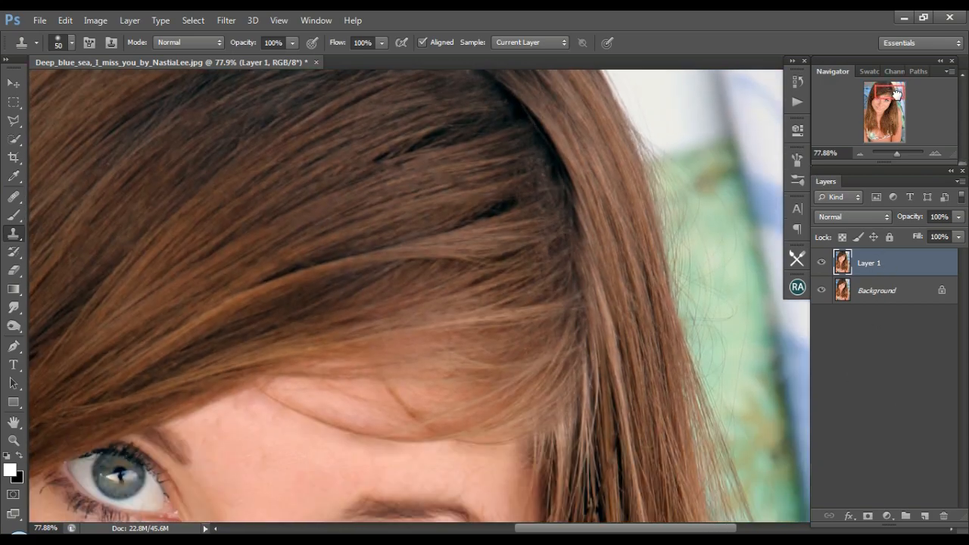
pyautogui.keyDown('alt'); pyautogui.click(715, 167); pyautogui.keyUp('alt')
pyautogui.moveTo(656, 143); pyautogui.dragTo(659, 160)
pyautogui.hotkey('ctrl', 'z')
# Clone the white background over the flyaways beside the upper hair edge, and clone over the stray hairs on the green background.
pyautogui.keyDown('alt'); pyautogui.click(670, 74); pyautogui.keyUp('alt')
pyautogui.moveTo(633, 87); pyautogui.dragTo(639, 104)
pyautogui.keyDown('alt'); pyautogui.click(755, 363); pyautogui.keyUp('alt')
pyautogui.moveTo(687, 180); pyautogui.dragTo(721, 212)
pyautogui.keyDown('alt'); pyautogui.click(740, 319); pyautogui.keyUp('alt')
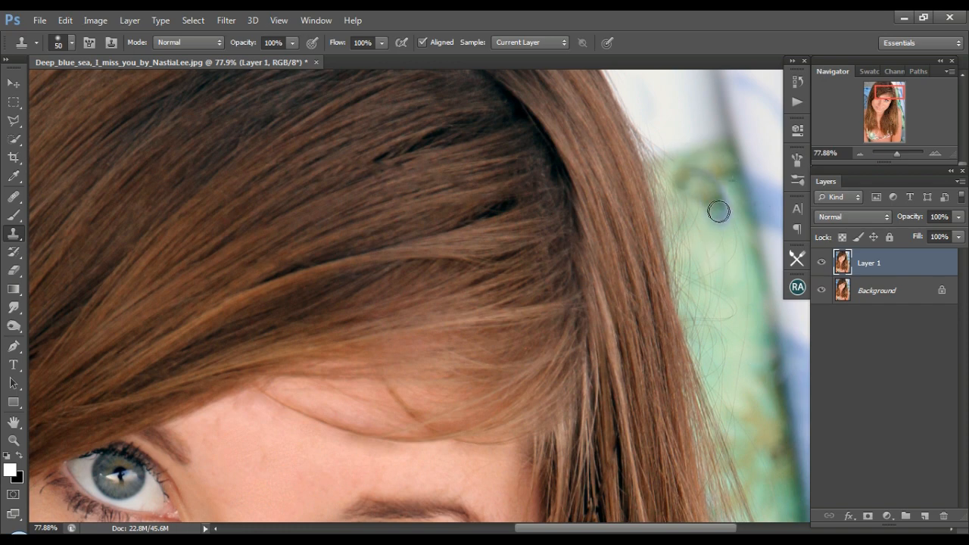
# Heal the flyaway hairs on the green and white background beside the hair's outer edge with the Spot Healing Brush on Layer 1.
pyautogui.rightClick(870, 265)
pyautogui.click(870, 265)
pyautogui.click(15, 199)
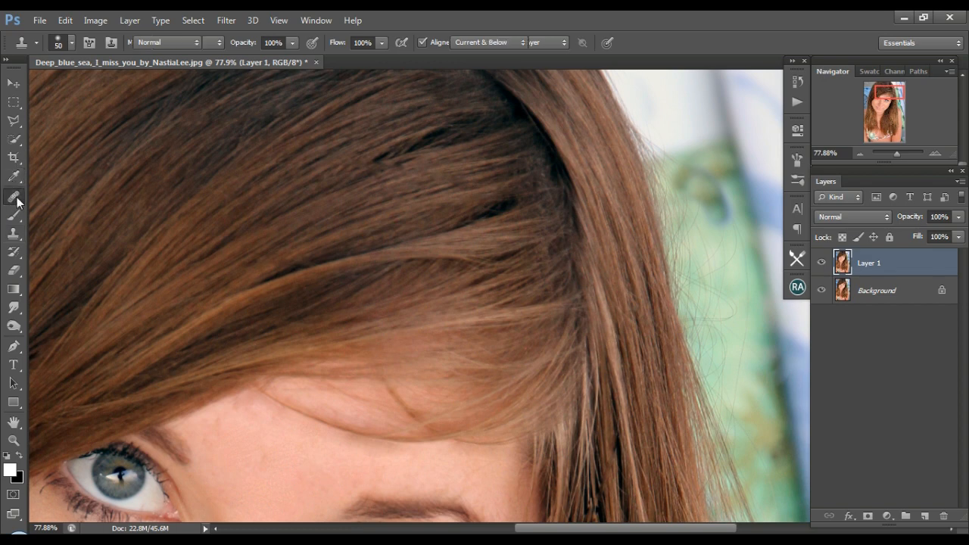
pyautogui.moveTo(677, 161); pyautogui.dragTo(643, 137)
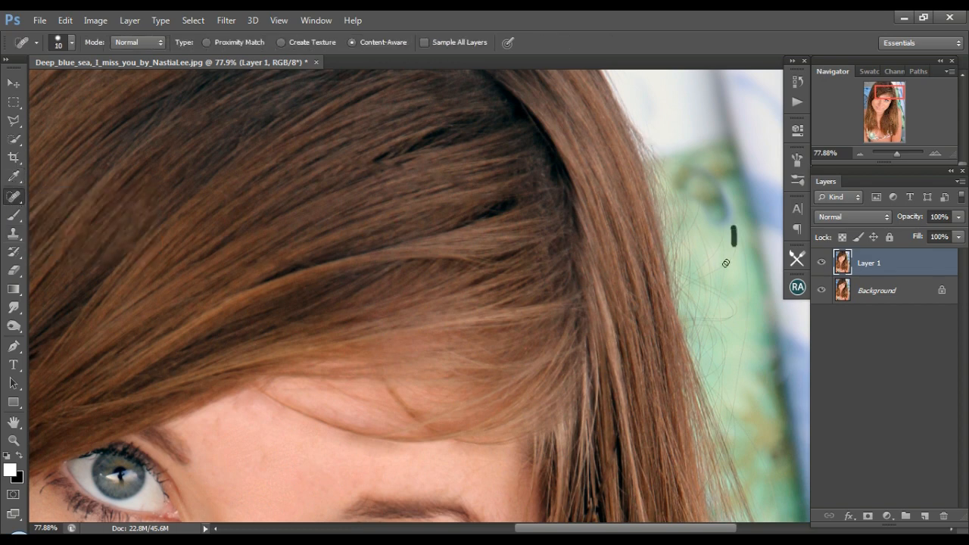
pyautogui.moveTo(748, 302); pyautogui.dragTo(729, 419)
pyautogui.moveTo(640, 121); pyautogui.dragTo(715, 336)
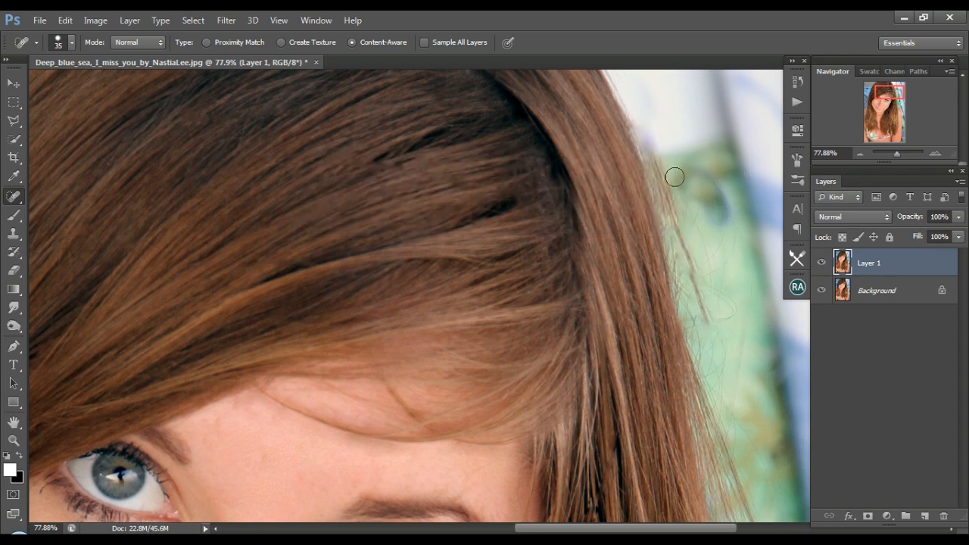
pyautogui.click(638, 121)
pyautogui.moveTo(655, 144); pyautogui.dragTo(708, 314)
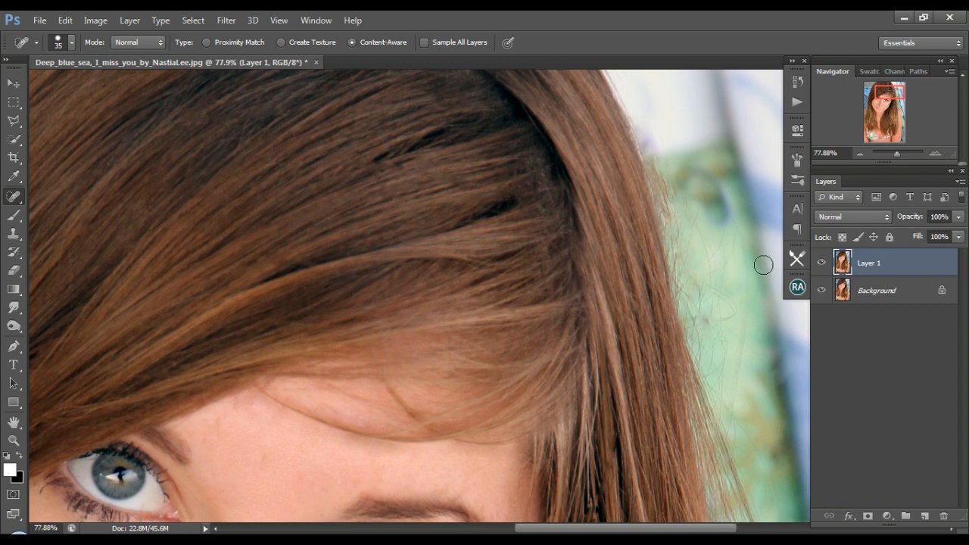
# Add a new layer and heal the remaining stray hairs where the hair meets the green background, using the Healing Brush at size 45.
pyautogui.click(924, 516)
pyautogui.rightClick(14, 196)
pyautogui.click(76, 204)
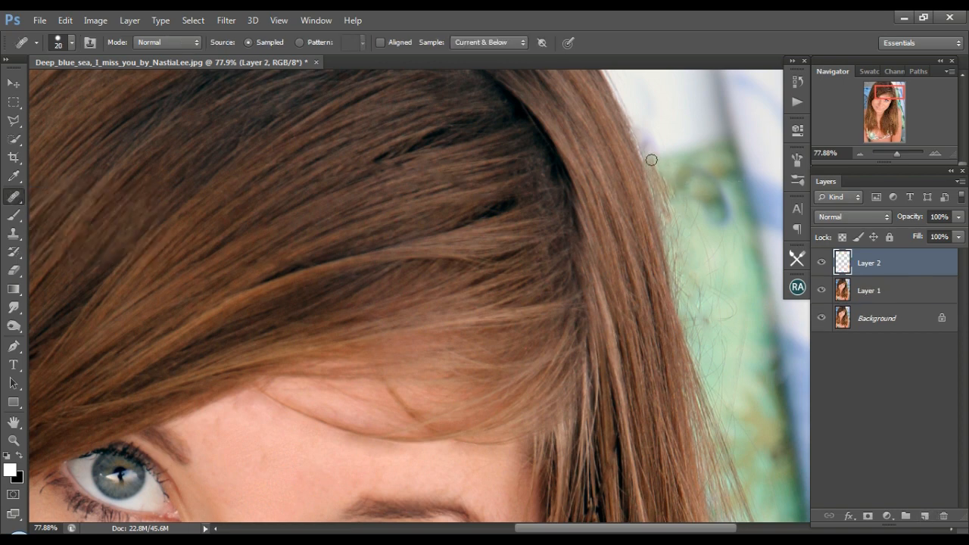
pyautogui.keyDown('alt'); pyautogui.click(716, 222); pyautogui.keyUp('alt')
pyautogui.moveTo(665, 189)
pyautogui.mouseDown()
pyautogui.moveTo(671, 174)
pyautogui.moveTo(670, 216)
pyautogui.mouseUp()
pyautogui.press(']')
pyautogui.press(']')
pyautogui.press(']')
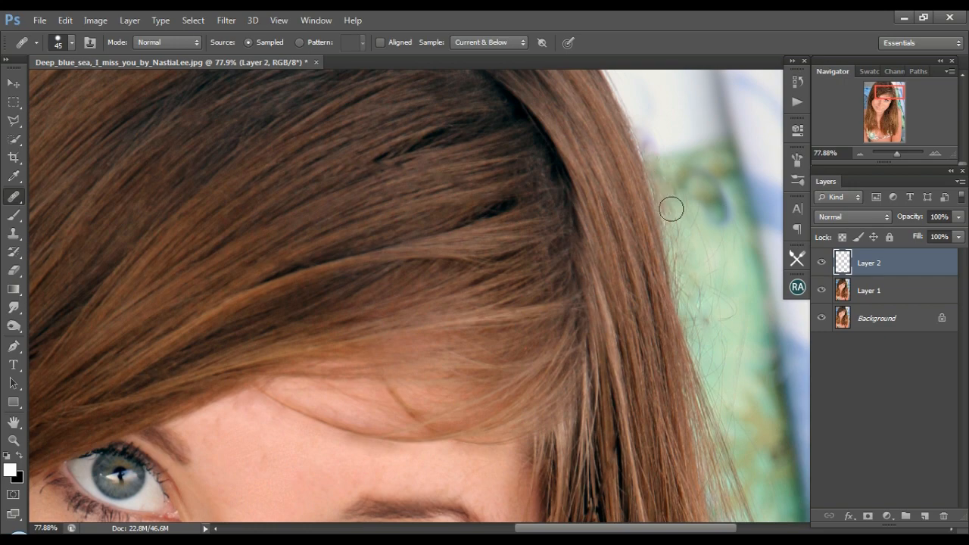
pyautogui.moveTo(671, 209); pyautogui.dragTo(699, 303)
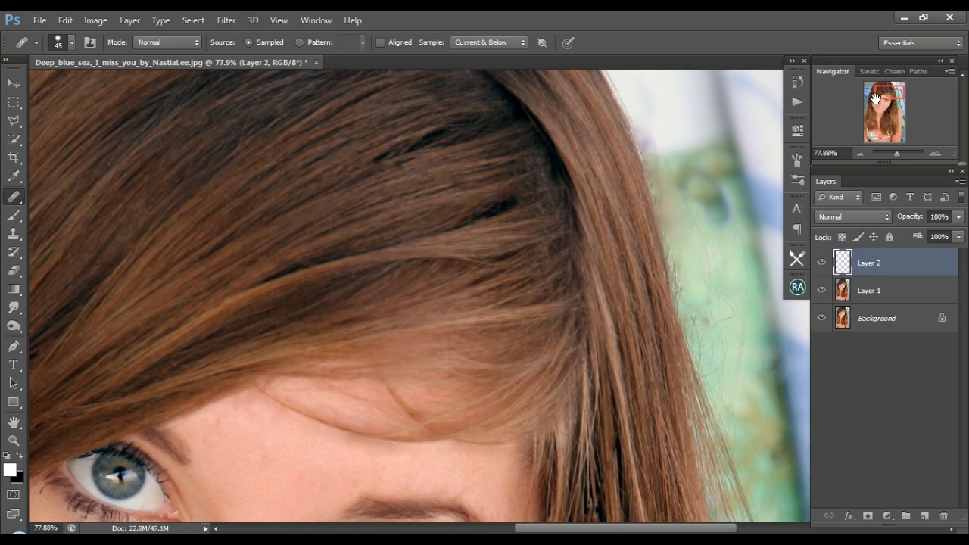
# Heal the stray hairs on the blue background beside the hair's opposite edge, sampling from the nearby blue fabric.
pyautogui.moveTo(876, 98); pyautogui.dragTo(869, 103)
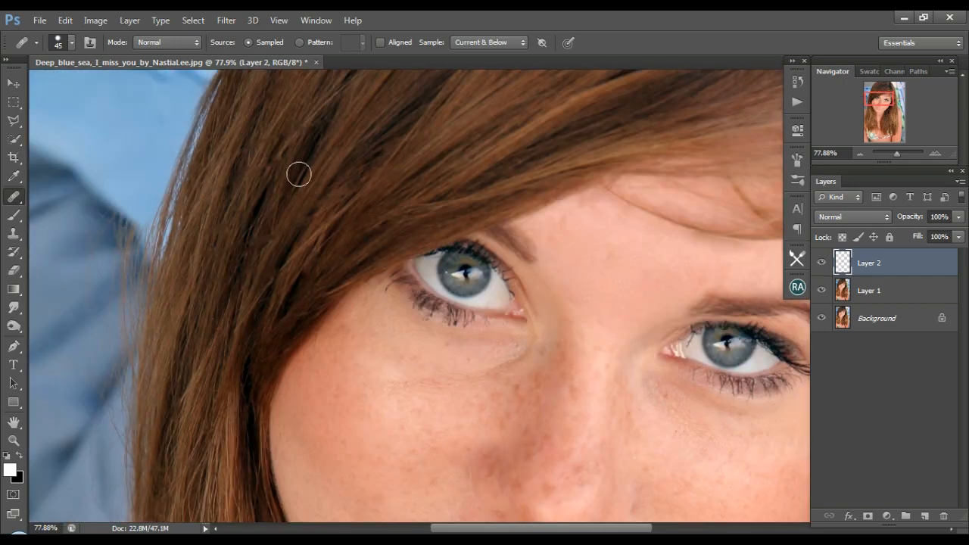
pyautogui.keyDown('alt'); pyautogui.click(93, 289); pyautogui.keyUp('alt')
pyautogui.moveTo(123, 224)
pyautogui.mouseDown()
pyautogui.moveTo(120, 324)
pyautogui.moveTo(102, 394)
pyautogui.mouseUp()
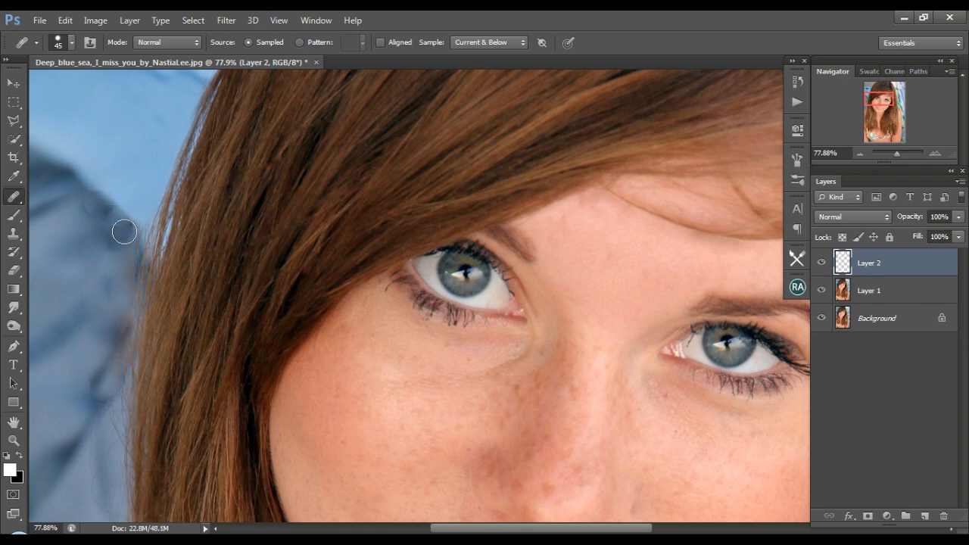
# Merge Layer 1 and Layer 2 into one layer.
pyautogui.keyDown('shift'); pyautogui.click(898, 290); pyautogui.keyUp('shift')
pyautogui.rightClick(899, 291)
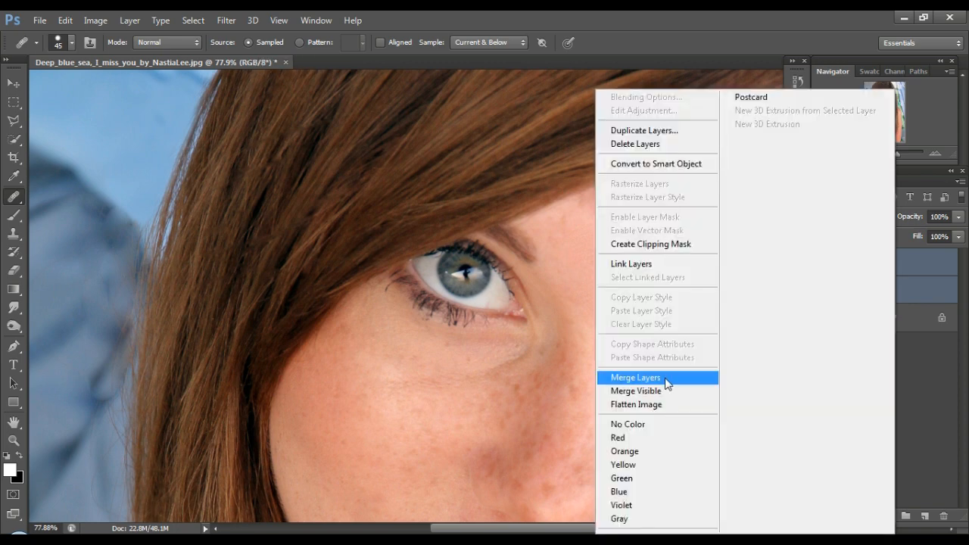
pyautogui.click(667, 378)
# Spot-heal the leftover smudges and loose hairs on the blue background and along the lower hair on that side with a 15-pixel brush.
pyautogui.rightClick(14, 196)
pyautogui.click(75, 191)
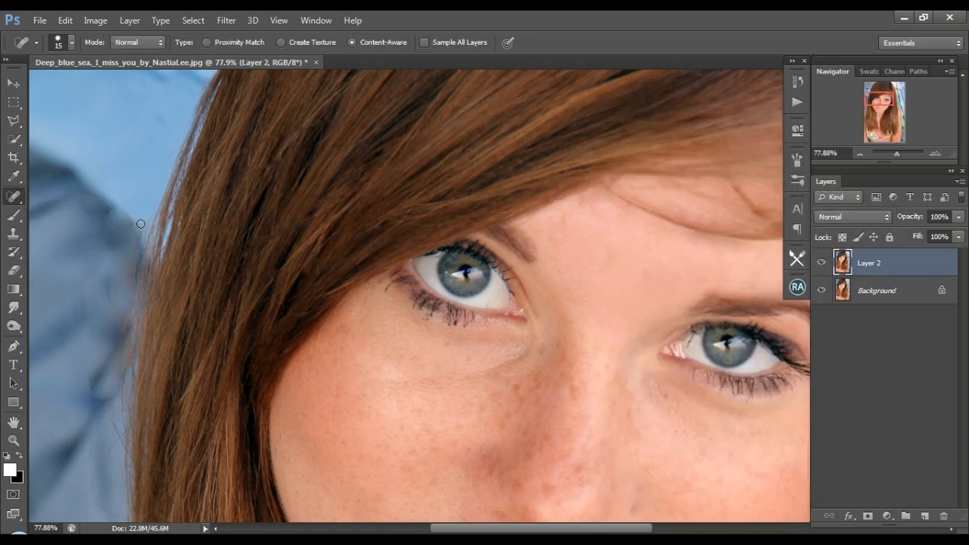
pyautogui.moveTo(137, 249); pyautogui.dragTo(133, 277)
pyautogui.click(131, 226)
pyautogui.scroll(-4, 130, 372)
pyautogui.moveTo(100, 154); pyautogui.dragTo(119, 210)
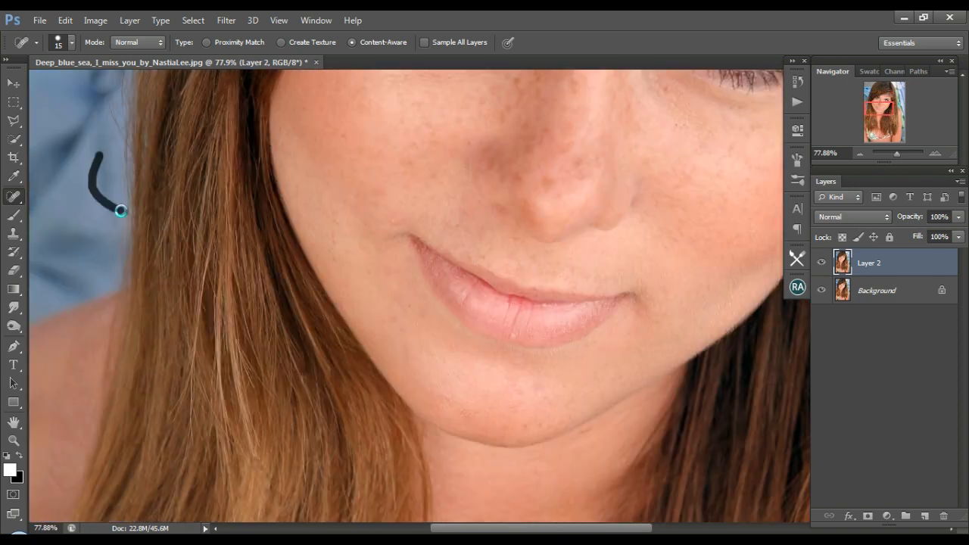
pyautogui.click(146, 269)
pyautogui.rightClick(177, 356)
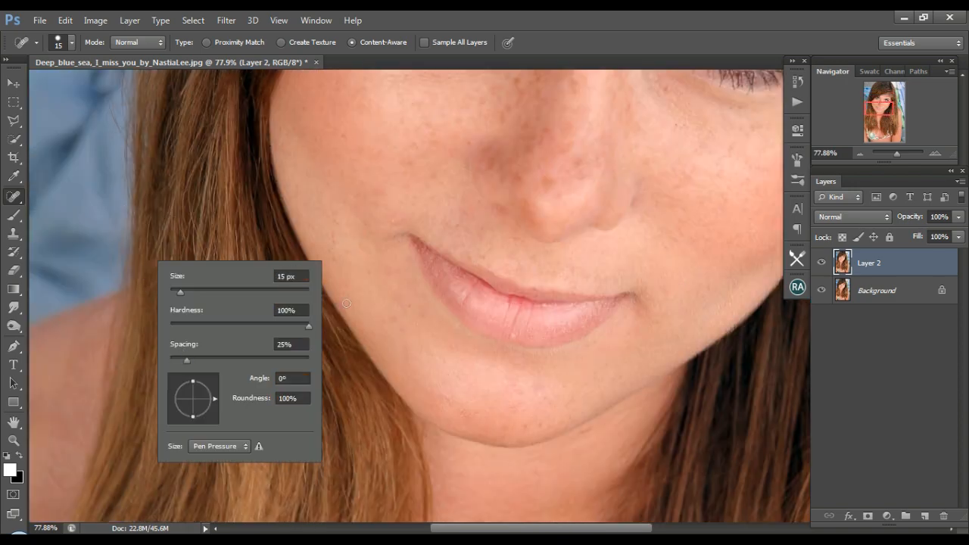
pyautogui.click(346, 304)
pyautogui.moveTo(159, 374); pyautogui.dragTo(181, 358)
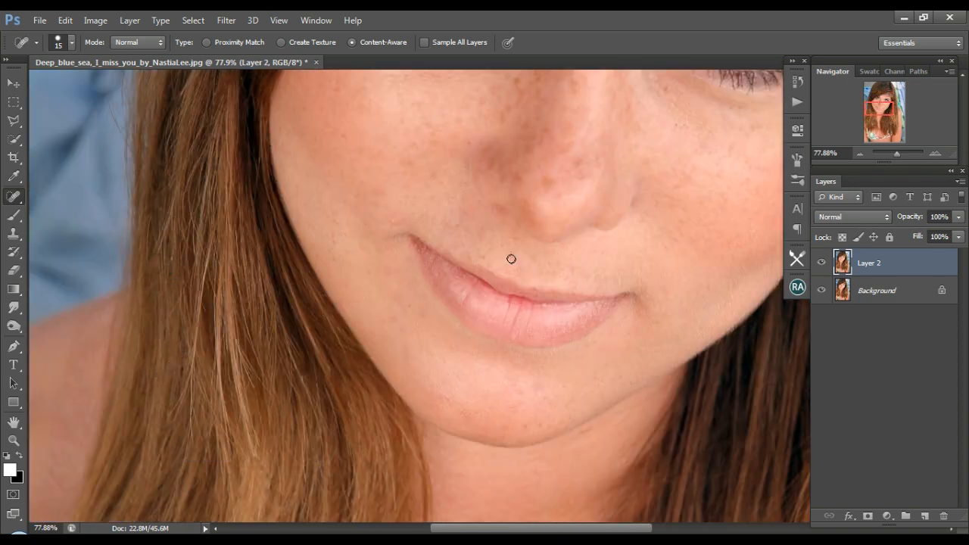
# Spot-heal the fine flyaways on the green background and along the upper hair edge beside it.
pyautogui.moveTo(896, 153); pyautogui.dragTo(893, 152)
pyautogui.click(894, 98)
pyautogui.click(896, 155)
pyautogui.click(887, 94)
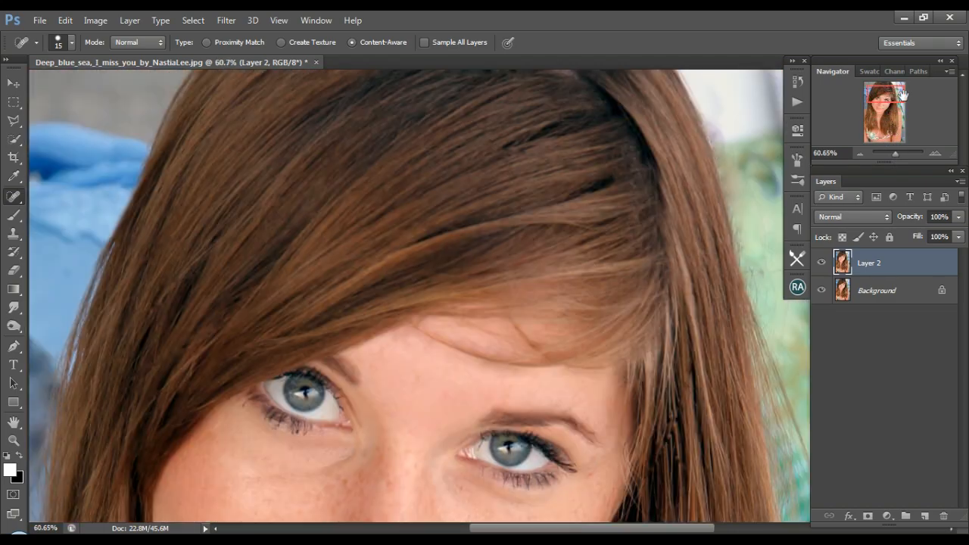
pyautogui.moveTo(727, 146); pyautogui.dragTo(765, 231)
pyautogui.moveTo(613, 528); pyautogui.dragTo(634, 529)
pyautogui.moveTo(703, 255)
pyautogui.mouseDown()
pyautogui.moveTo(688, 271)
pyautogui.moveTo(726, 274)
pyautogui.moveTo(710, 340)
pyautogui.mouseUp()
pyautogui.moveTo(679, 269); pyautogui.dragTo(686, 300)
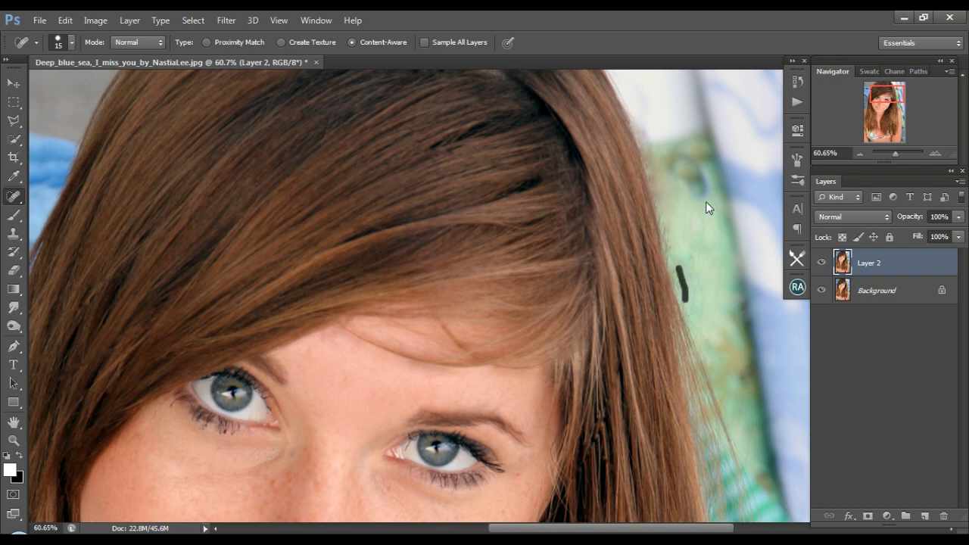
pyautogui.moveTo(707, 199); pyautogui.dragTo(717, 300)
pyautogui.moveTo(631, 112)
pyautogui.mouseDown()
pyautogui.moveTo(654, 157)
pyautogui.moveTo(658, 201)
pyautogui.mouseUp()
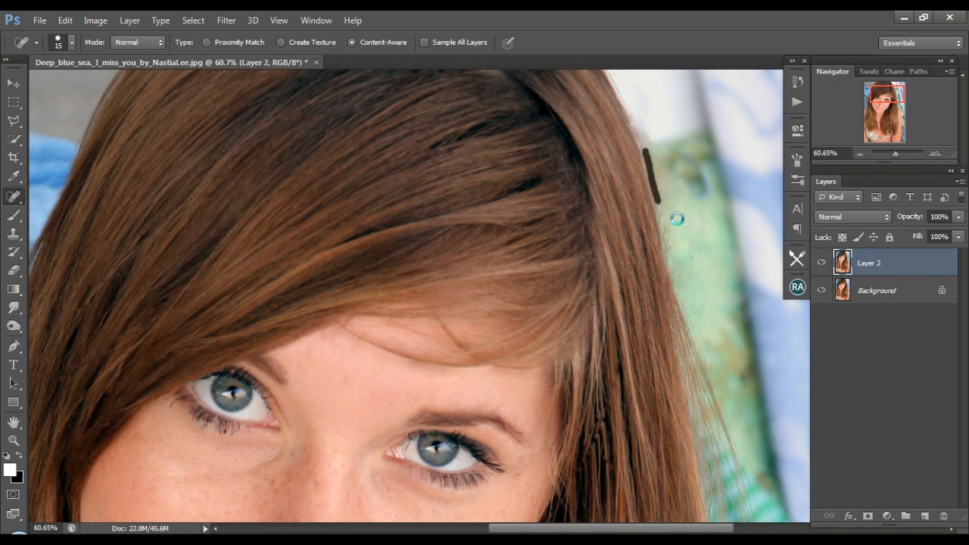
pyautogui.moveTo(649, 156); pyautogui.dragTo(655, 189)
pyautogui.moveTo(668, 228); pyautogui.dragTo(671, 249)
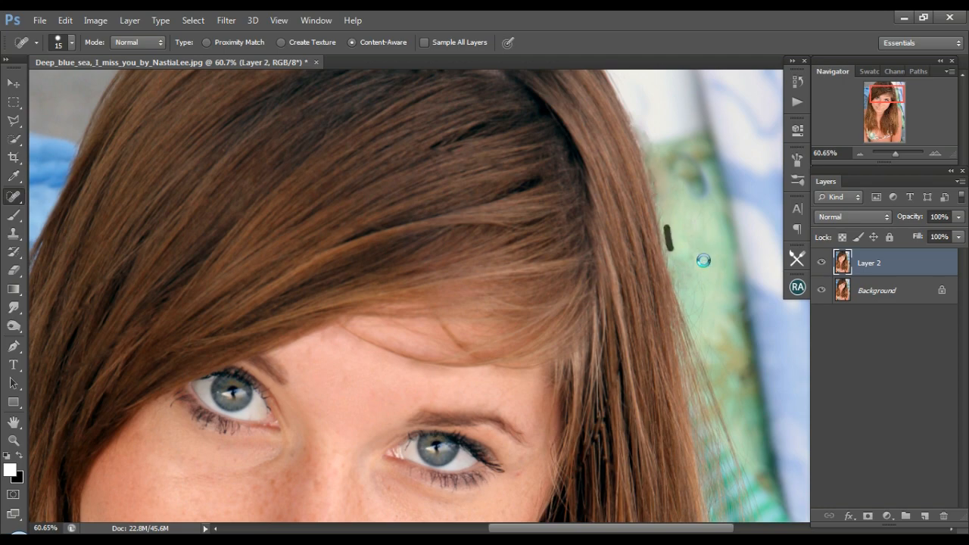
# Add a new layer and heal the loose strands on the green background above the striped towel with the Healing Brush.
pyautogui.moveTo(890, 103); pyautogui.dragTo(887, 110)
pyautogui.moveTo(528, 528); pyautogui.dragTo(572, 529)
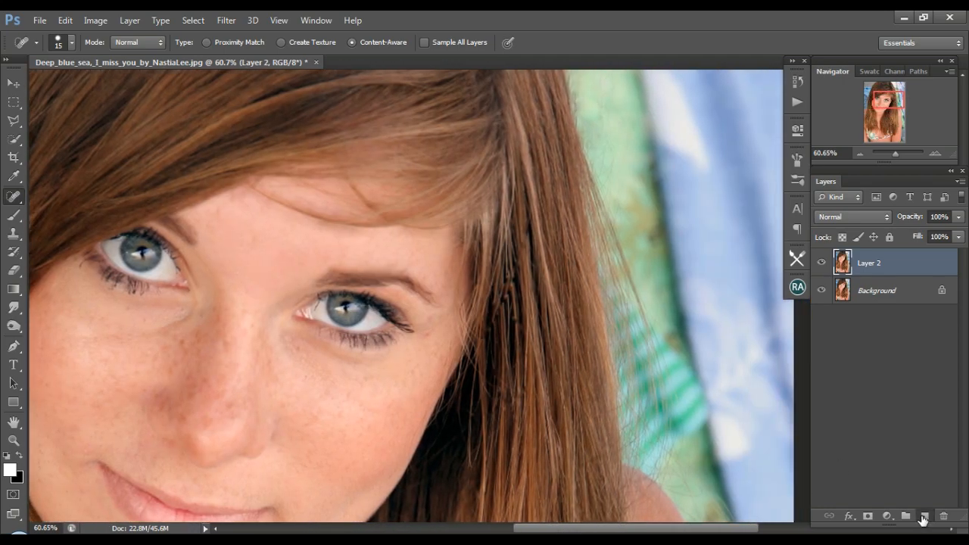
pyautogui.click(924, 517)
pyautogui.rightClick(17, 198)
pyautogui.click(84, 210)
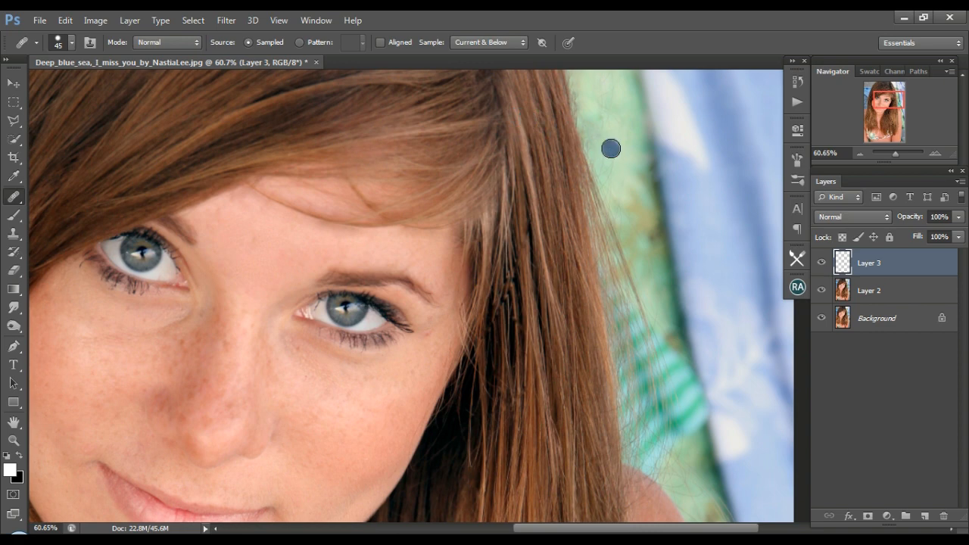
pyautogui.keyDown('alt'); pyautogui.click(621, 185); pyautogui.keyUp('alt')
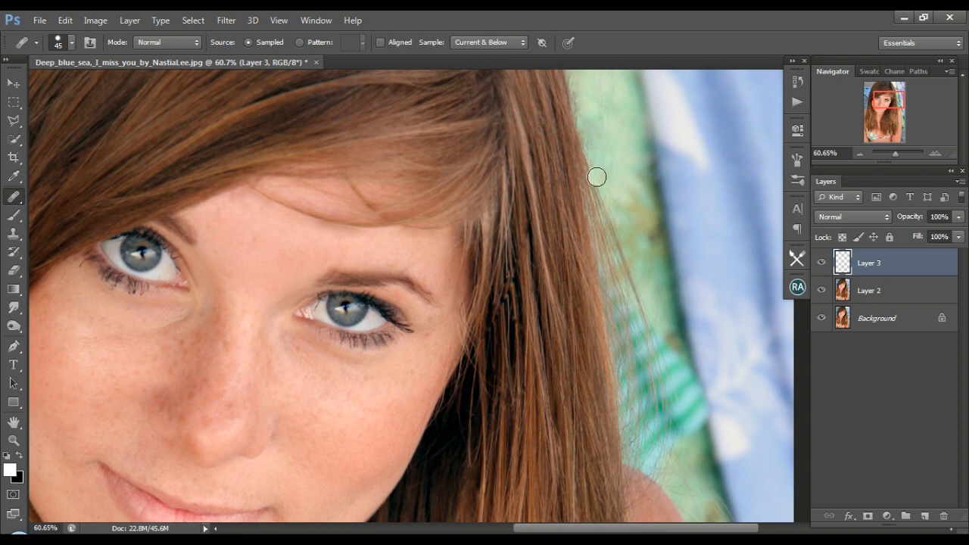
pyautogui.moveTo(590, 170)
pyautogui.mouseDown()
pyautogui.moveTo(609, 214)
pyautogui.moveTo(640, 220)
pyautogui.moveTo(618, 238)
pyautogui.mouseUp()
pyautogui.keyDown('alt'); pyautogui.click(639, 219); pyautogui.keyUp('alt')
pyautogui.keyDown('alt'); pyautogui.click(643, 245); pyautogui.keyUp('alt')
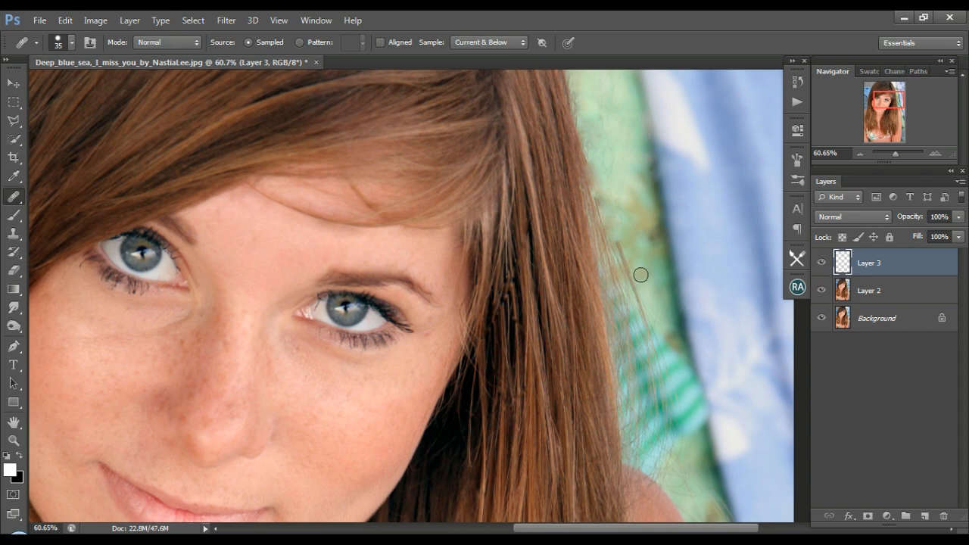
# Clone the background over the long loose strand above the striped towel on Layer 2, and merge Layer 3 with Layer 2.
pyautogui.press('s')
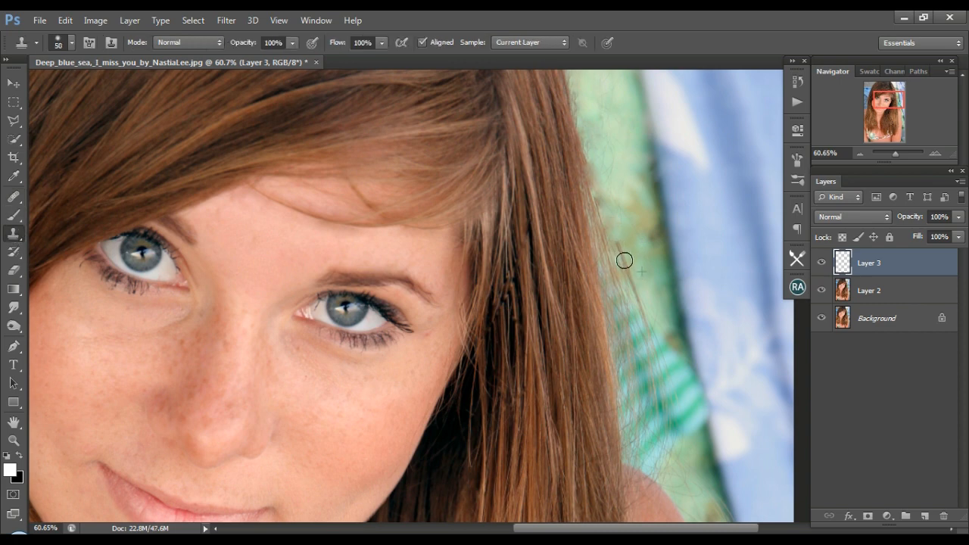
pyautogui.hotkey('alt', '[')
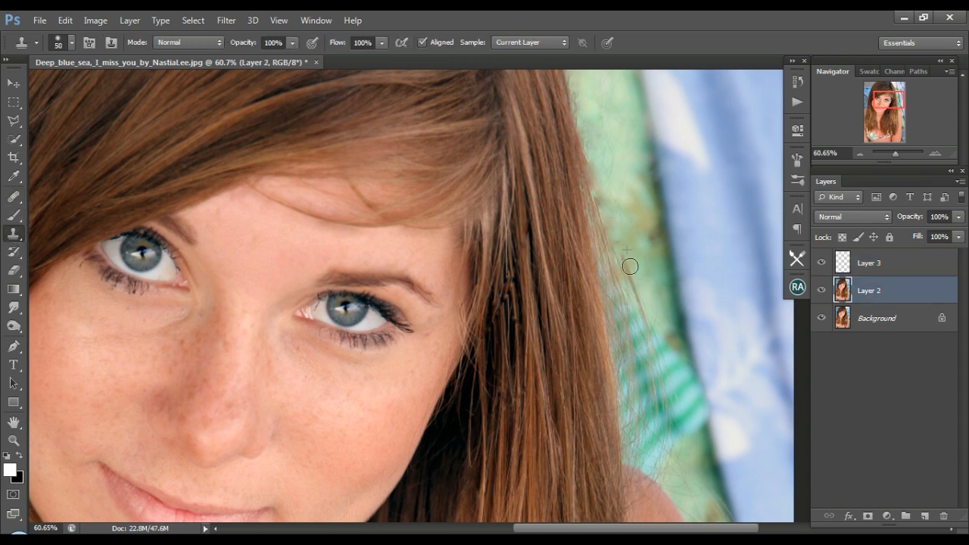
pyautogui.moveTo(630, 265)
pyautogui.mouseDown()
pyautogui.moveTo(661, 337)
pyautogui.moveTo(662, 362)
pyautogui.mouseUp()
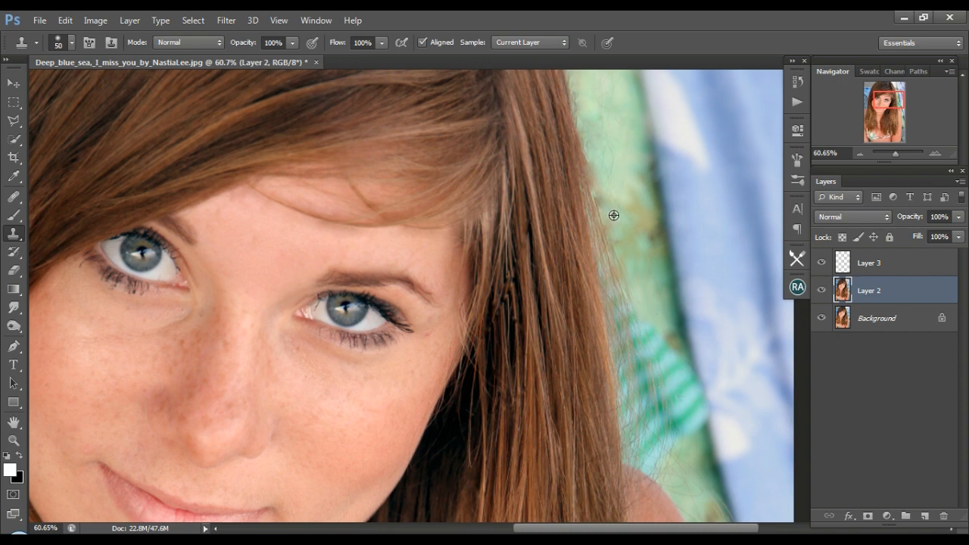
pyautogui.moveTo(593, 133); pyautogui.dragTo(593, 159)
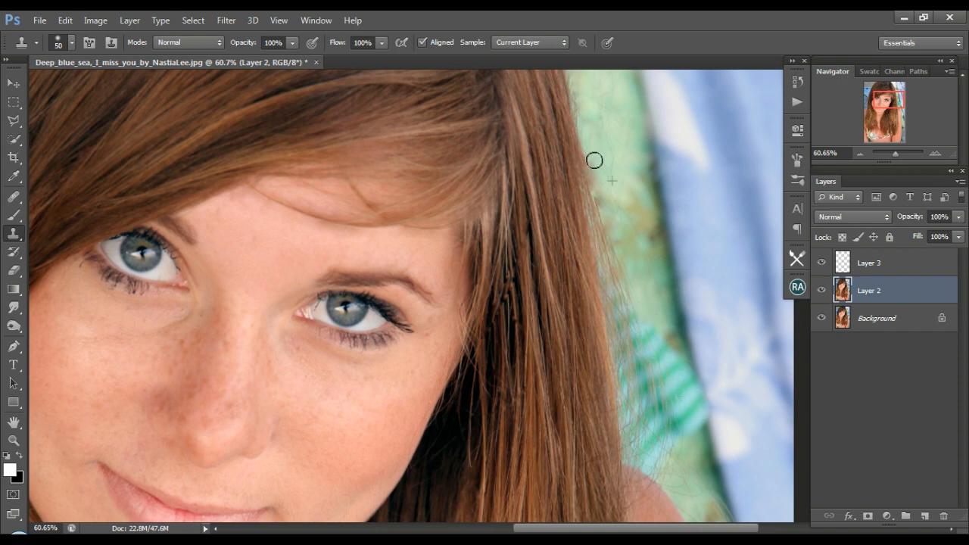
pyautogui.rightClick(879, 264)
pyautogui.click(615, 379)
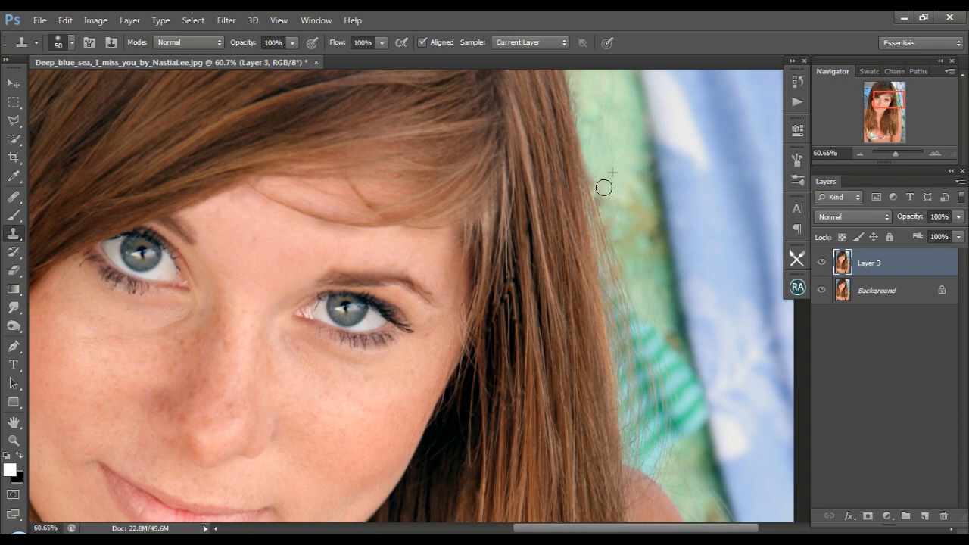
# Clone the green and white background over the flyaways along the upper hair edge, covering the stray green patch on the white area.
pyautogui.scroll(3, 621, 171)
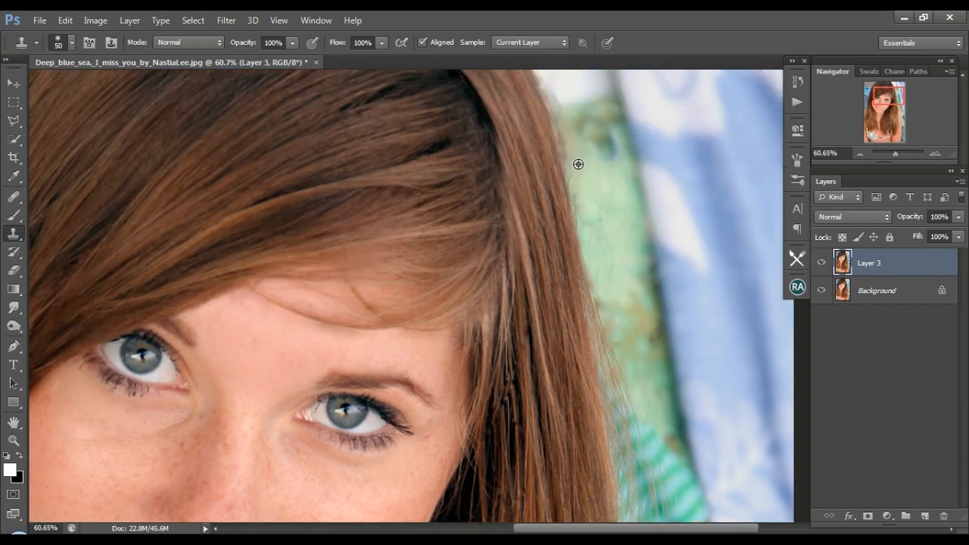
pyautogui.keyDown('alt'); pyautogui.click(578, 164); pyautogui.keyUp('alt')
pyautogui.moveTo(568, 138); pyautogui.dragTo(589, 216)
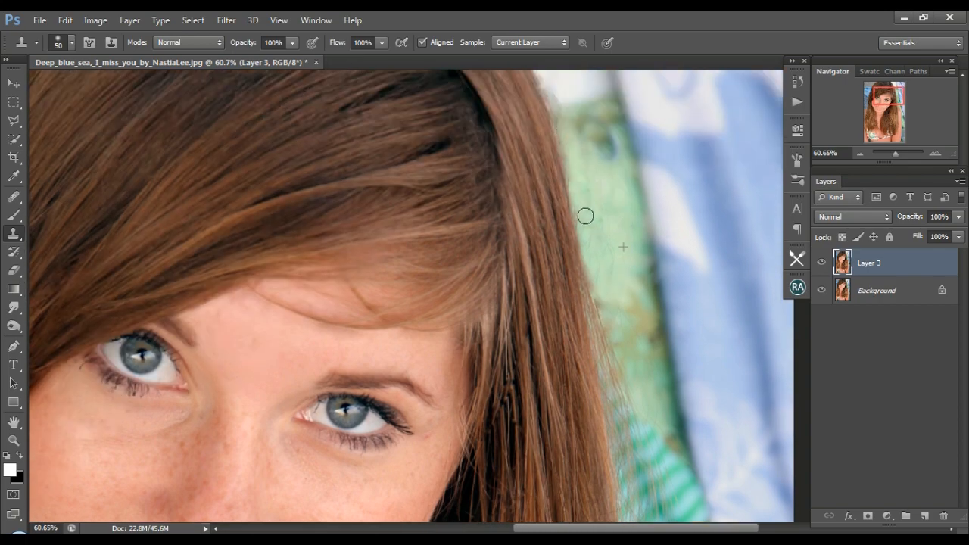
pyautogui.scroll(4, 587, 220)
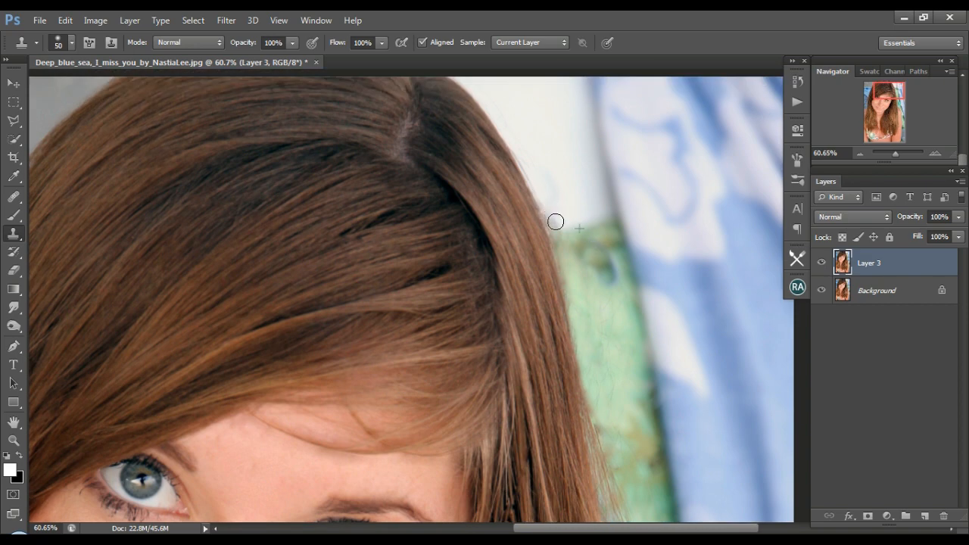
pyautogui.moveTo(556, 221); pyautogui.dragTo(547, 203)
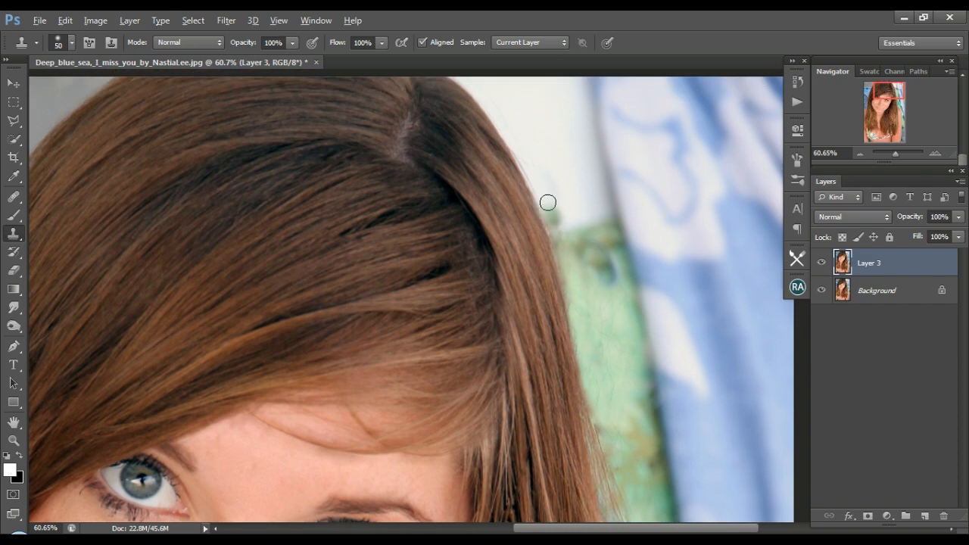
pyautogui.keyDown('alt'); pyautogui.click(549, 160); pyautogui.keyUp('alt')
pyautogui.moveTo(552, 211); pyautogui.dragTo(556, 217)
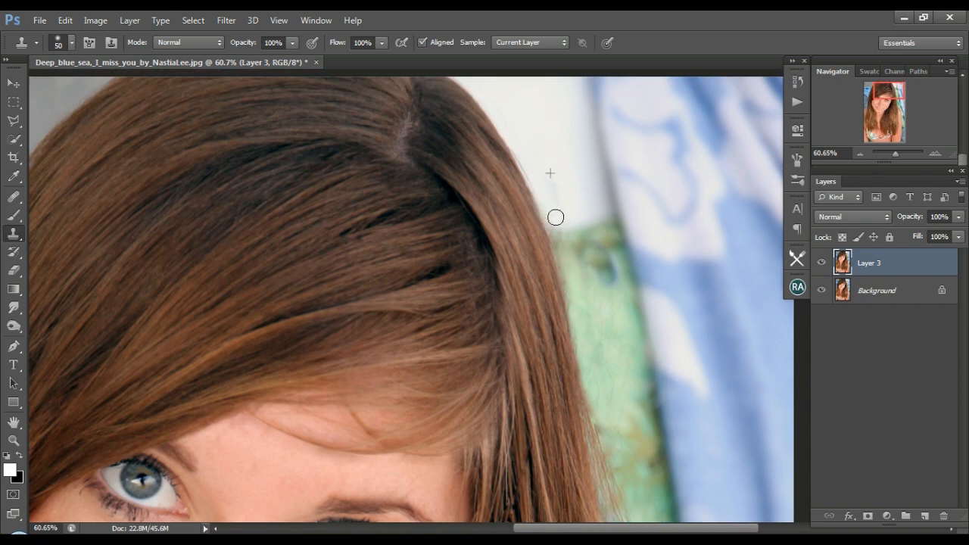
# Clone the green background over the stray hairs beside the hair edge just above the striped towel.
pyautogui.scroll(-8, 591, 308)
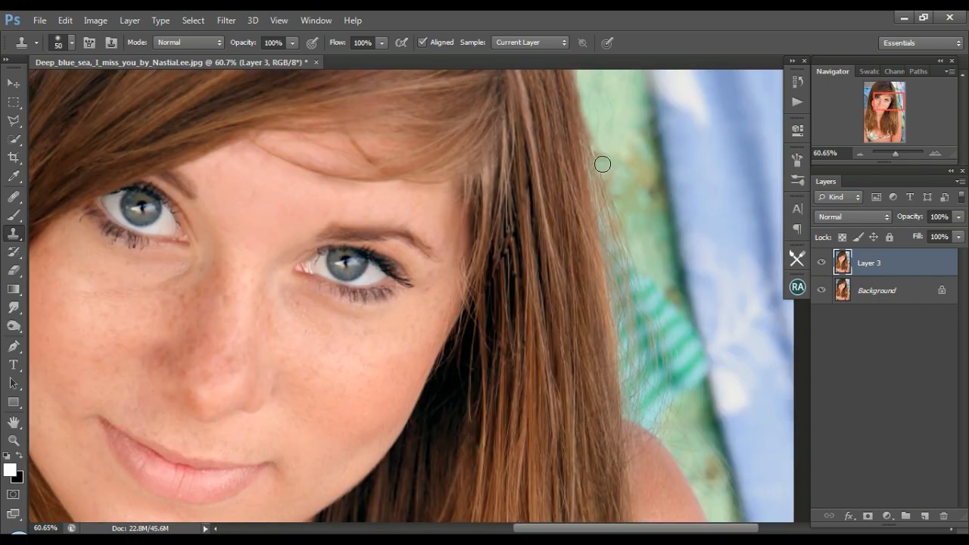
pyautogui.moveTo(603, 163); pyautogui.dragTo(627, 226)
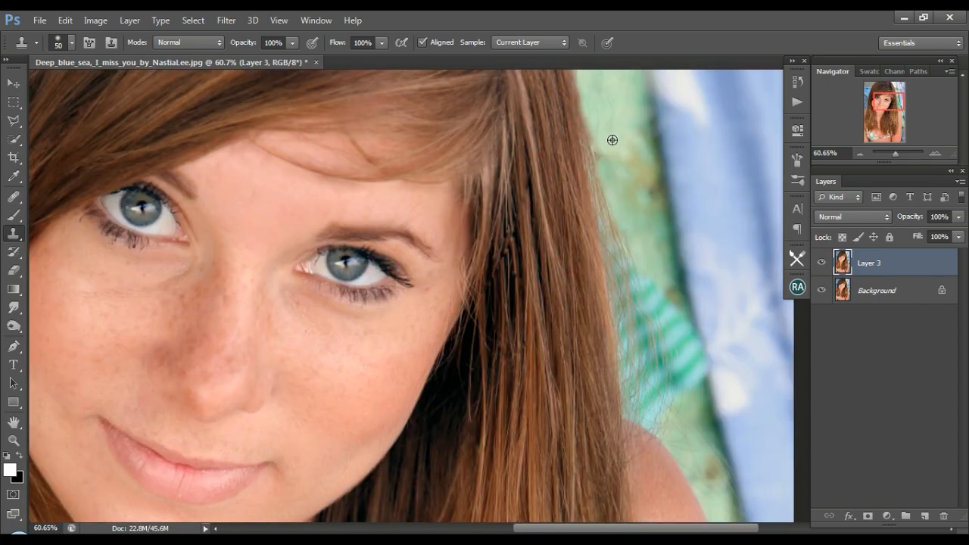
pyautogui.moveTo(597, 134); pyautogui.dragTo(593, 115)
pyautogui.keyDown('alt'); pyautogui.click(633, 209); pyautogui.keyUp('alt')
pyautogui.moveTo(620, 159); pyautogui.dragTo(634, 192)
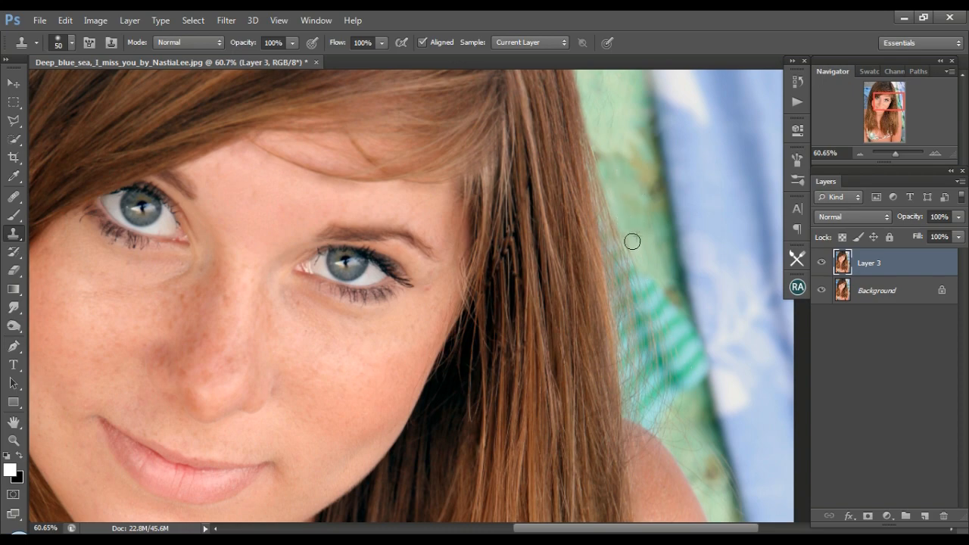
# Clone the blue background over the flyaways beside the hair on the left side of the photo, using a size 50 brush.
pyautogui.moveTo(896, 154); pyautogui.dragTo(894, 153)
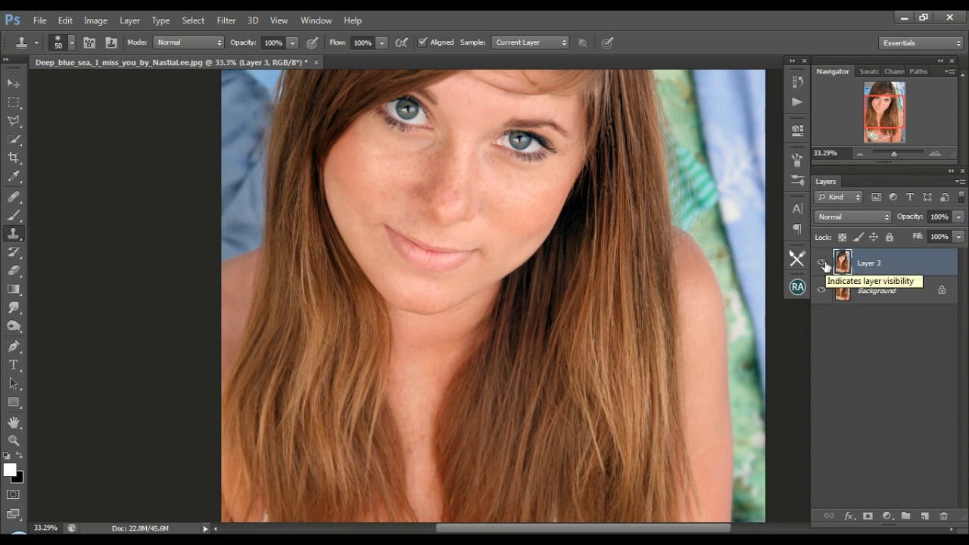
pyautogui.moveTo(894, 153); pyautogui.dragTo(899, 153)
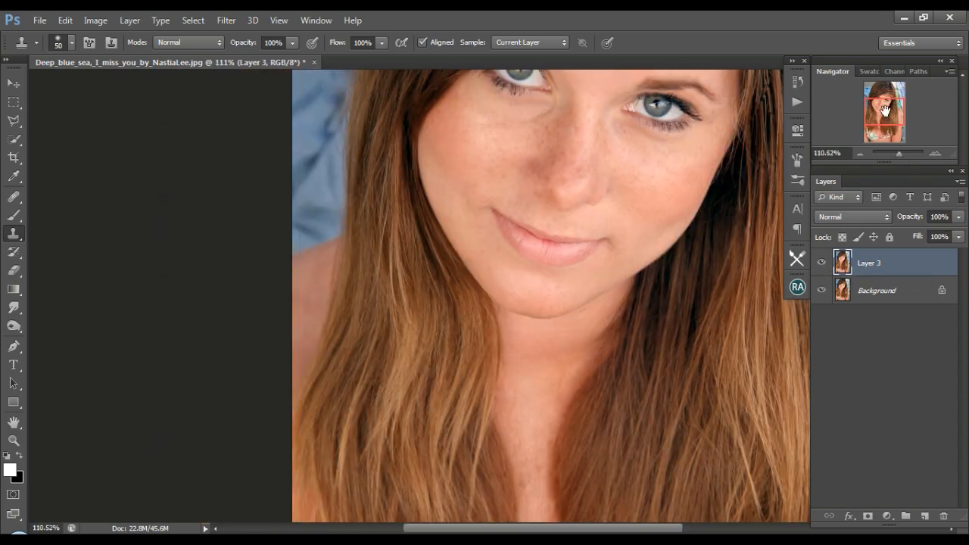
pyautogui.moveTo(885, 109); pyautogui.dragTo(879, 105)
pyautogui.keyDown('alt'); pyautogui.click(94, 245); pyautogui.keyUp('alt')
pyautogui.moveTo(118, 182); pyautogui.dragTo(117, 258)
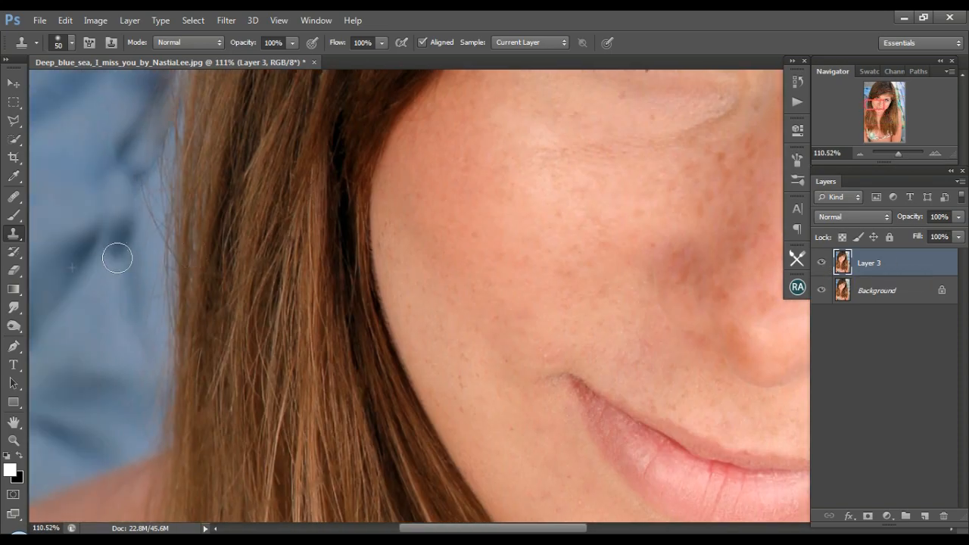
pyautogui.keyDown('alt'); pyautogui.click(124, 357); pyautogui.keyUp('alt')
pyautogui.moveTo(142, 348); pyautogui.dragTo(144, 286)
pyautogui.keyDown('alt'); pyautogui.click(100, 327); pyautogui.keyUp('alt')
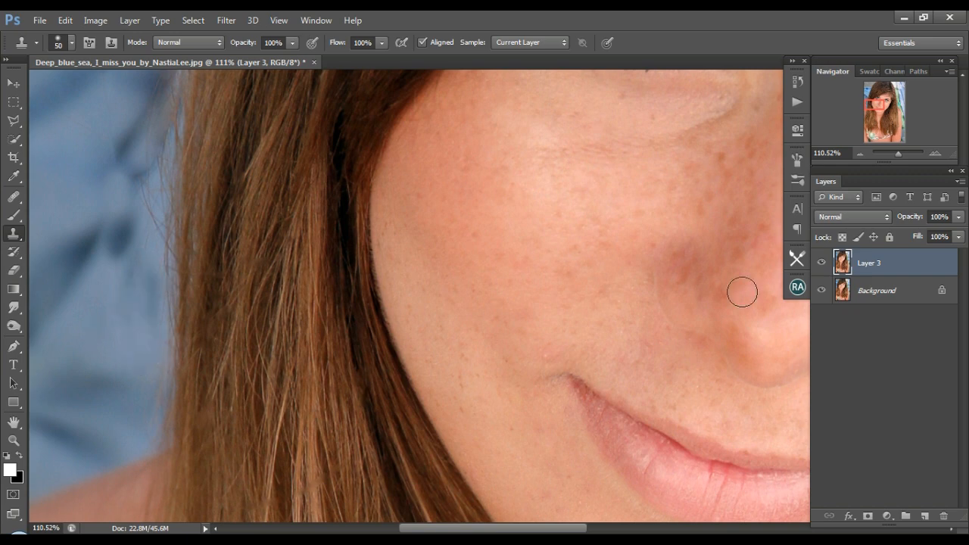
# Heal the remaining stray strands on the blue background beside the hair with the content-aware Spot Healing Brush at size 15.
pyautogui.click(14, 197)
pyautogui.click(70, 191)
pyautogui.moveTo(144, 206); pyautogui.dragTo(145, 244)
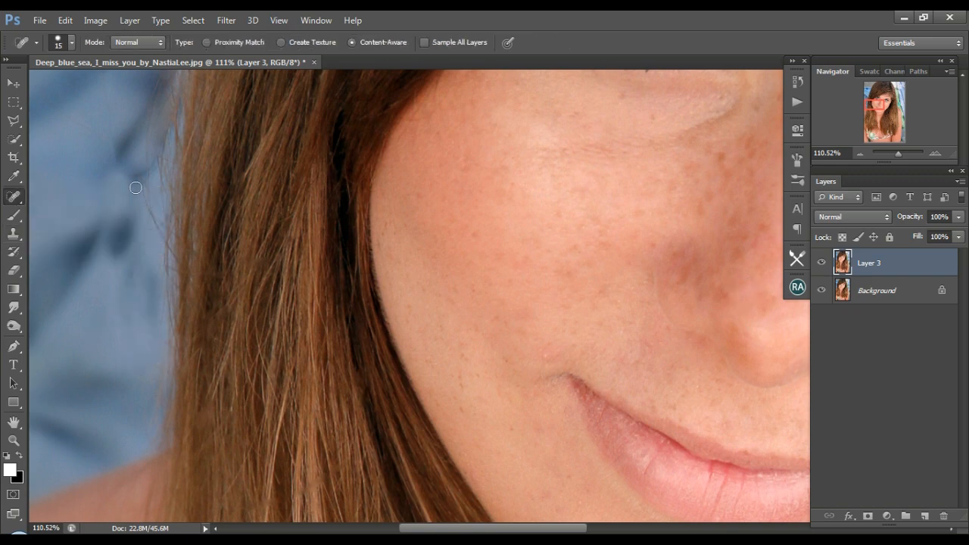
pyautogui.moveTo(139, 190)
pyautogui.mouseDown()
pyautogui.moveTo(164, 274)
pyautogui.moveTo(149, 423)
pyautogui.mouseUp()
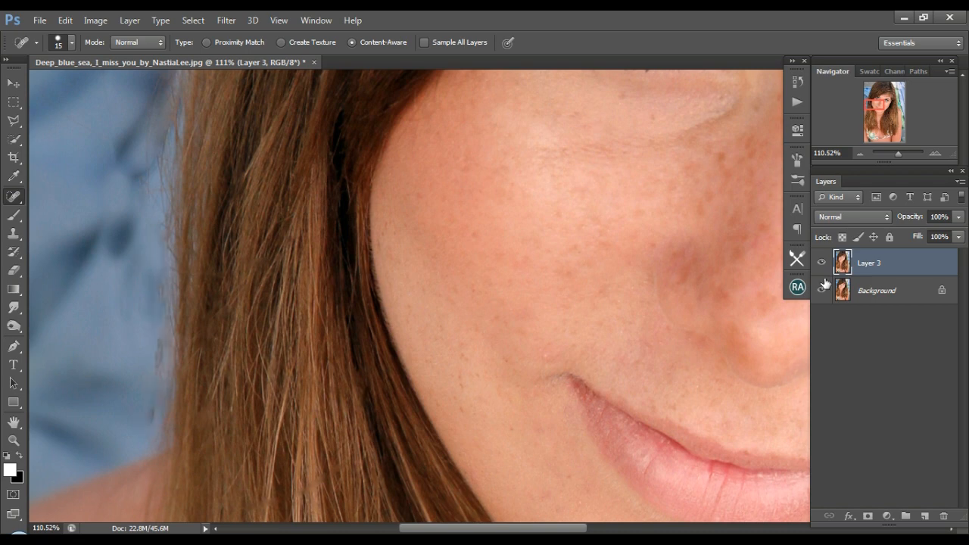
# Add a new layer and heal the loose hairs along the hair edge against the blue fabric with the Healing Brush.
pyautogui.click(925, 515)
pyautogui.rightClick(14, 196)
pyautogui.click(75, 209)
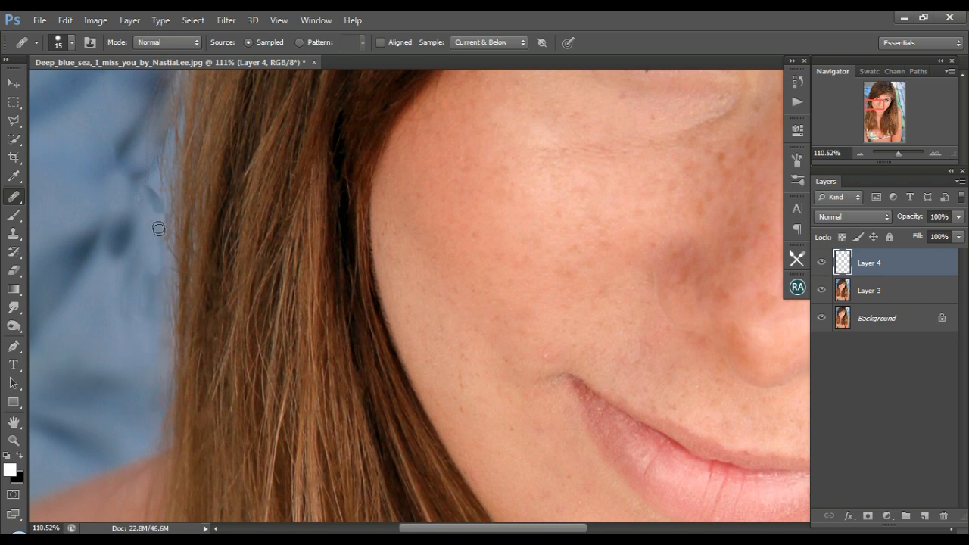
pyautogui.moveTo(159, 229); pyautogui.dragTo(160, 252)
pyautogui.scroll(3, 131, 214)
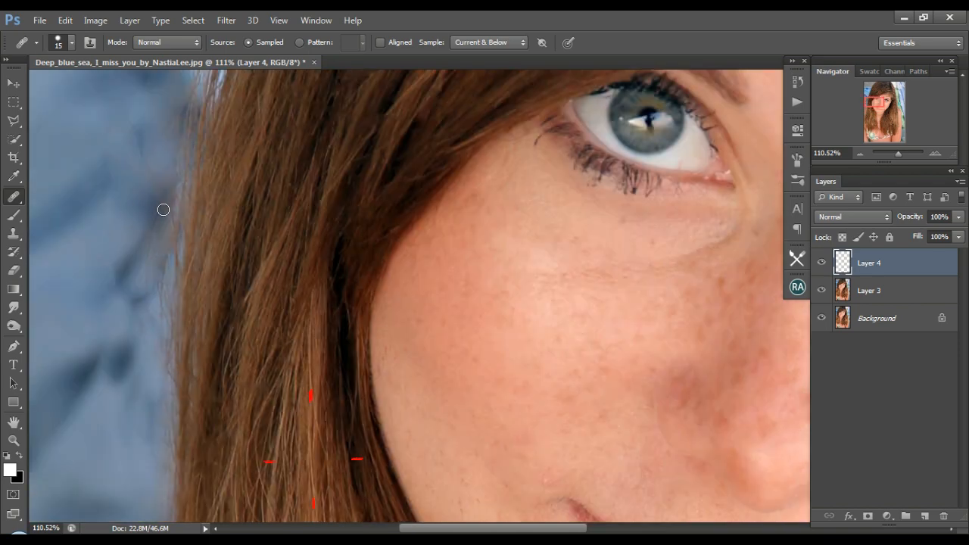
pyautogui.scroll(3, 161, 248)
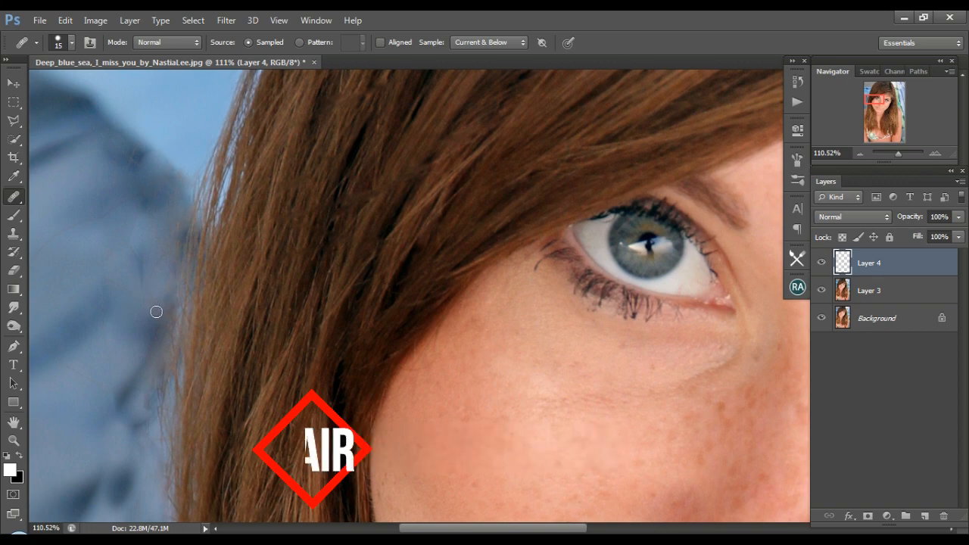
pyautogui.scroll(-3, 156, 311)
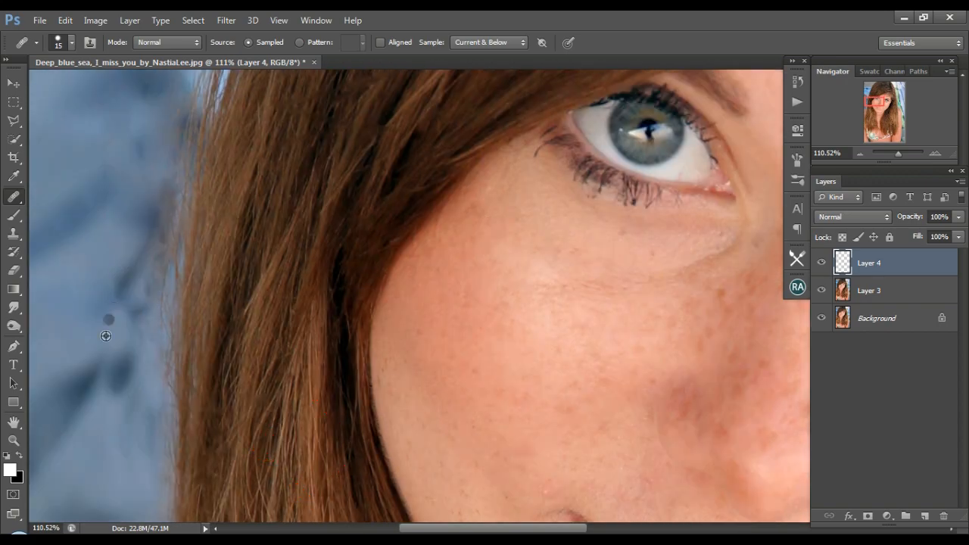
# Switch to the Clone Stamp tool for the blue background, and merge Layer 4 with Layer 3.
pyautogui.click(13, 235)
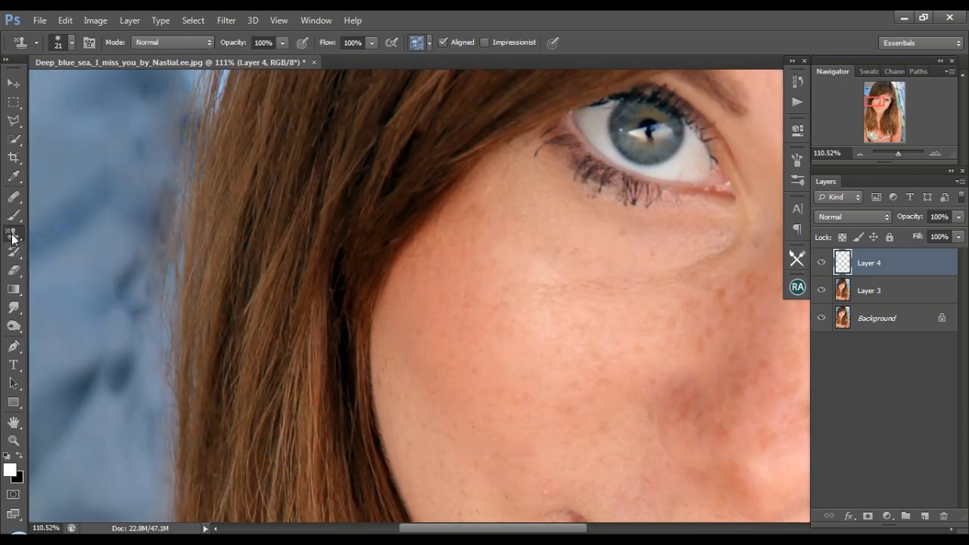
pyautogui.rightClick(13, 234)
pyautogui.click(75, 233)
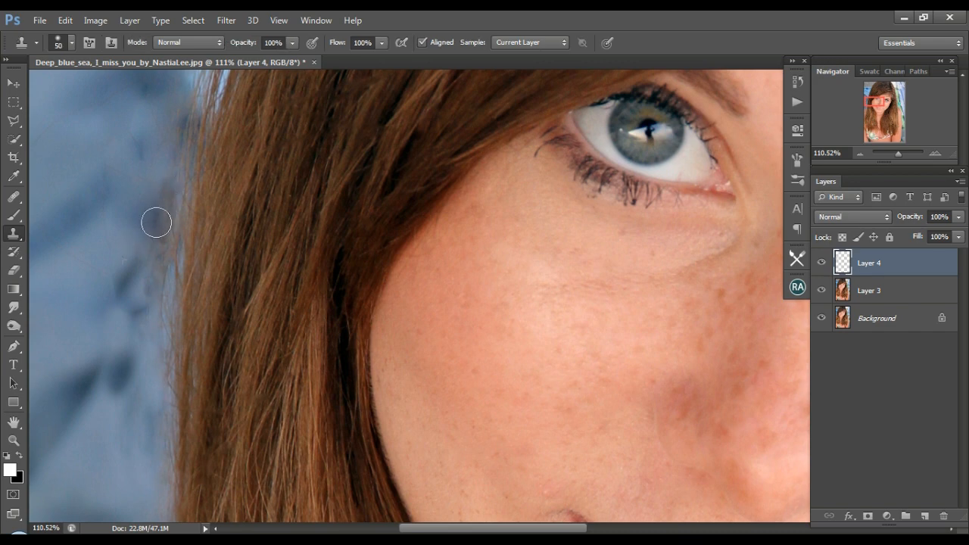
pyautogui.hotkey('alt', '[')
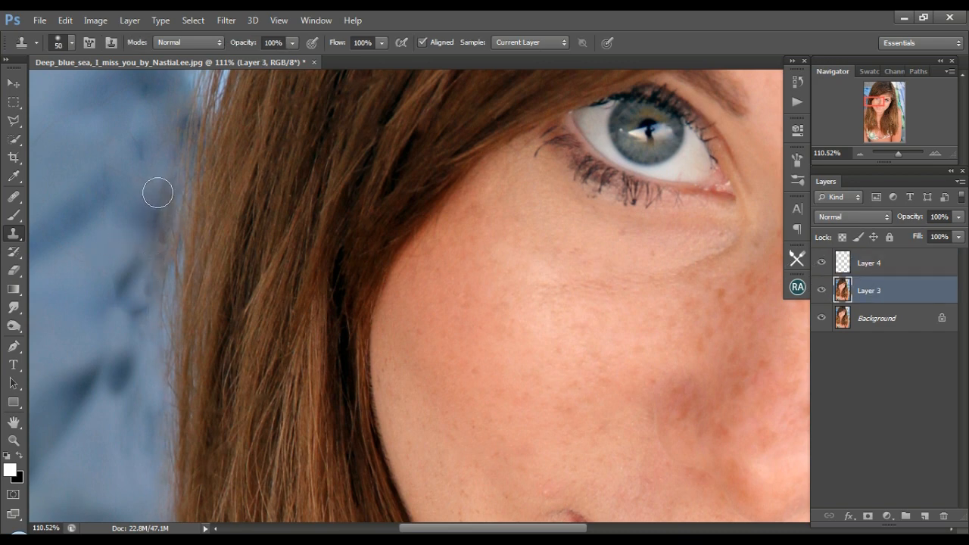
pyautogui.keyDown('shift'); pyautogui.click(878, 265); pyautogui.keyUp('shift')
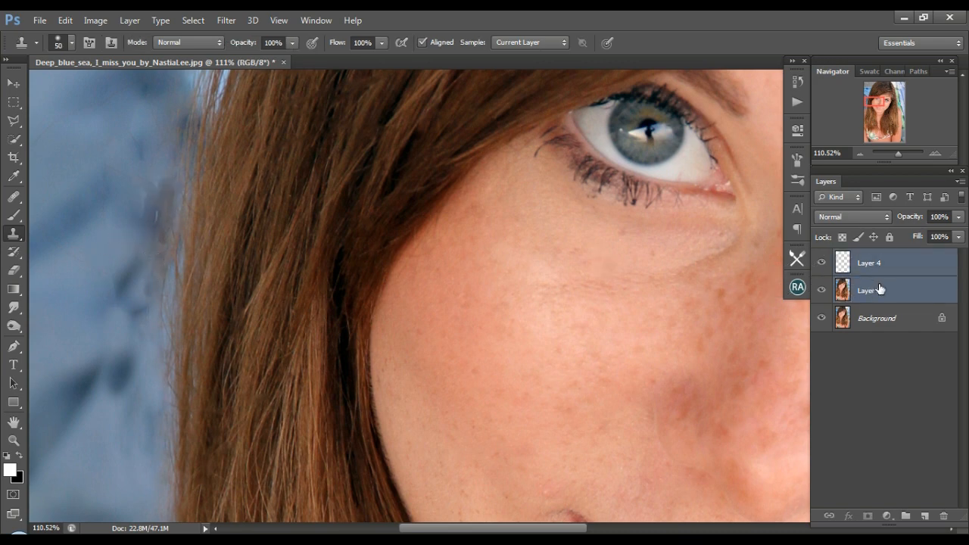
pyautogui.hotkey('ctrl', 'e')
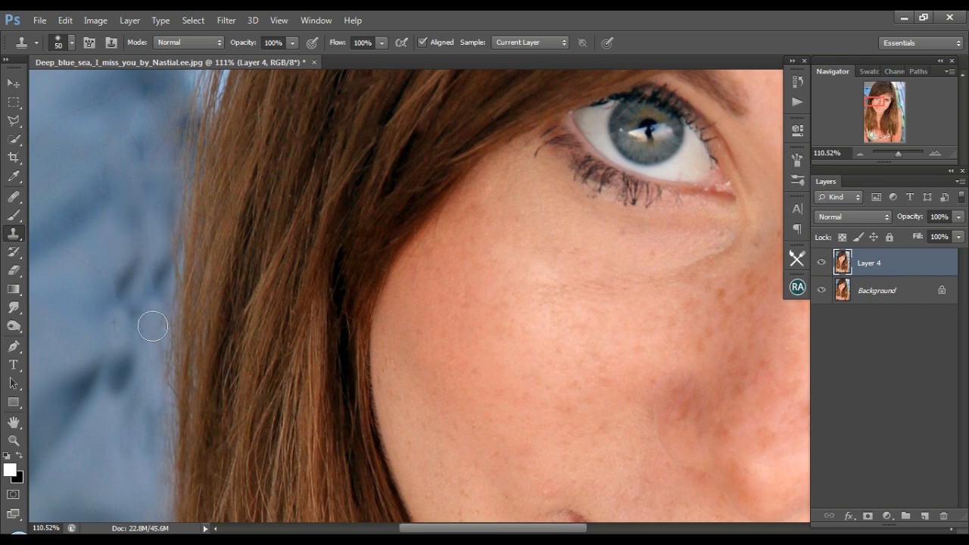
# Duplicate the merged Layer 4 as Layer 4 copy in the same document.
pyautogui.click(14, 82)
pyautogui.moveTo(899, 153); pyautogui.dragTo(893, 153)
pyautogui.moveTo(886, 105); pyautogui.dragTo(895, 109)
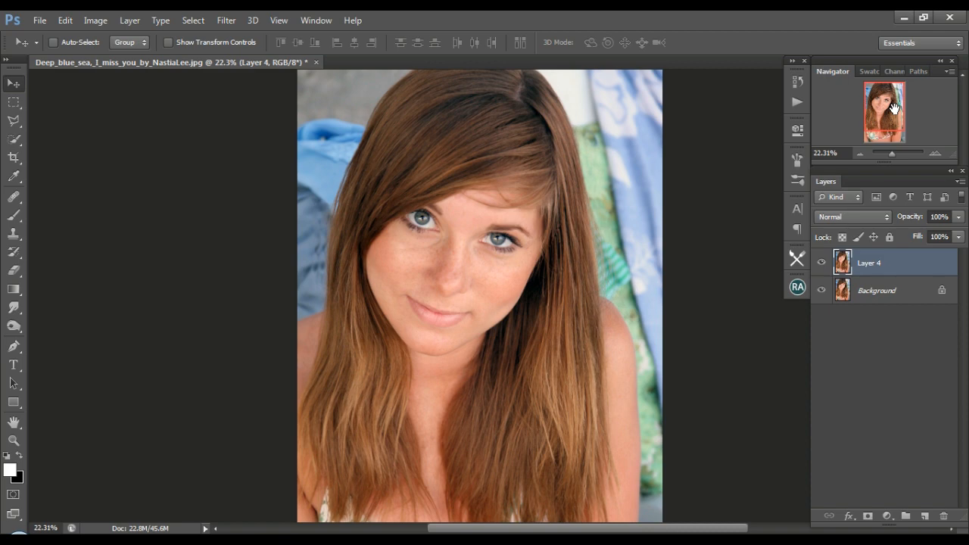
pyautogui.rightClick(888, 261)
pyautogui.click(635, 131)
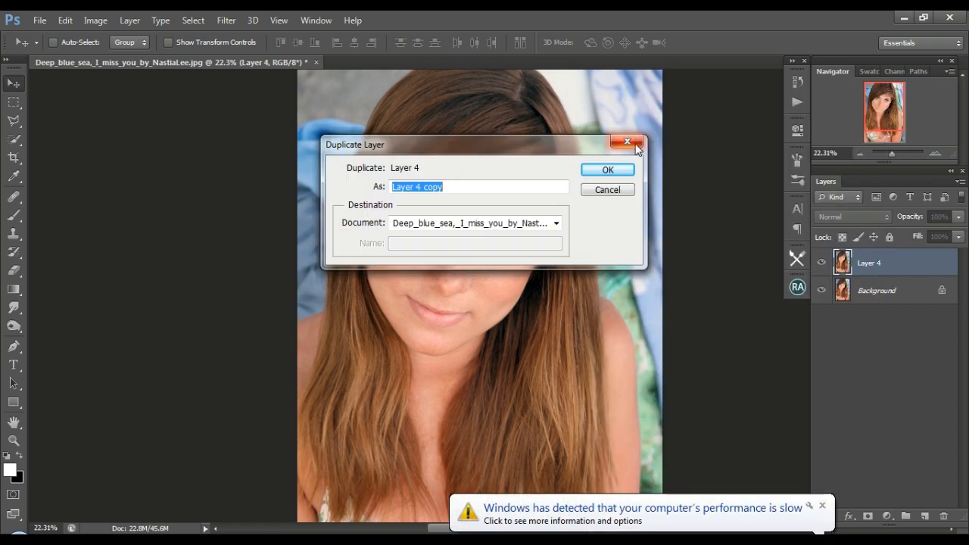
pyautogui.click(822, 505)
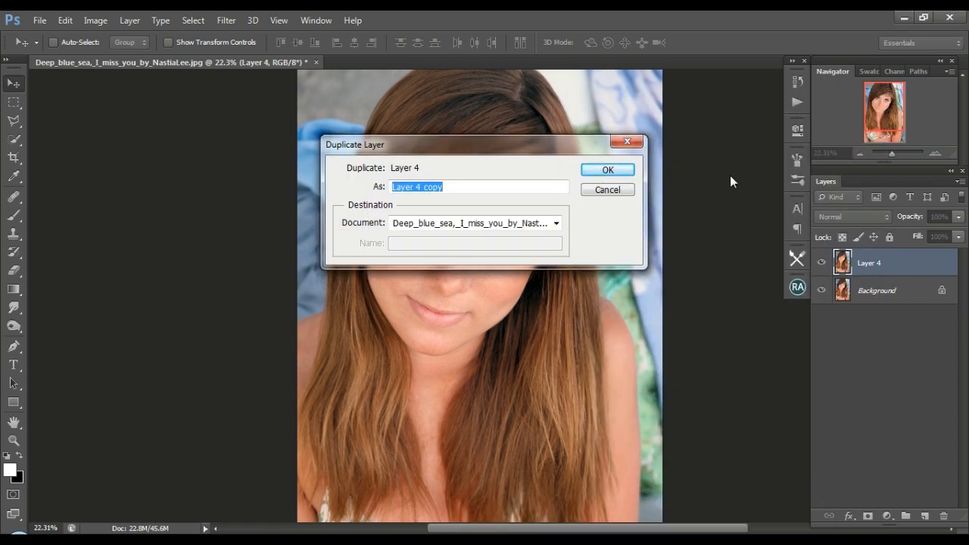
pyautogui.click(618, 170)
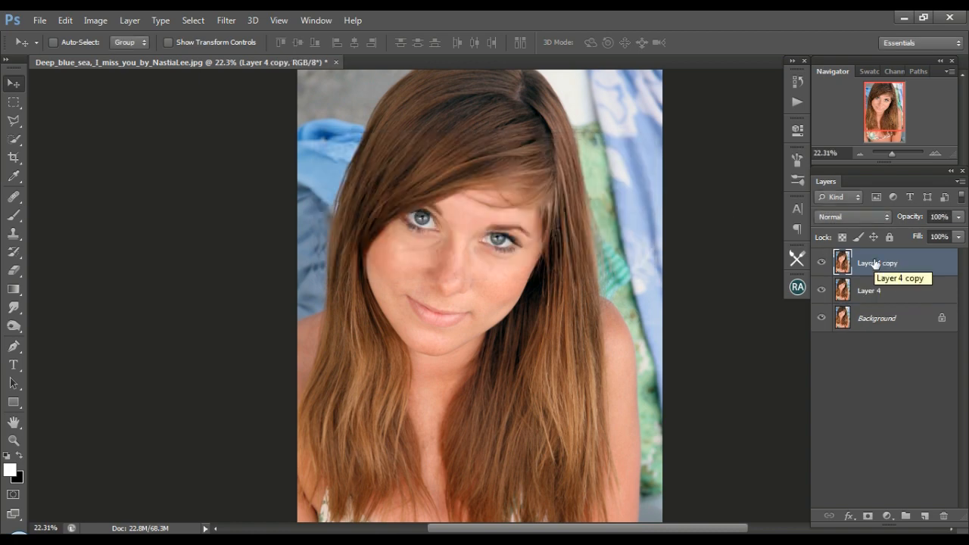
# Set Layer 4 copy's blend mode to Vivid Light and invert its colors.
pyautogui.click(854, 217)
pyautogui.click(860, 228)
pyautogui.click(99, 23)
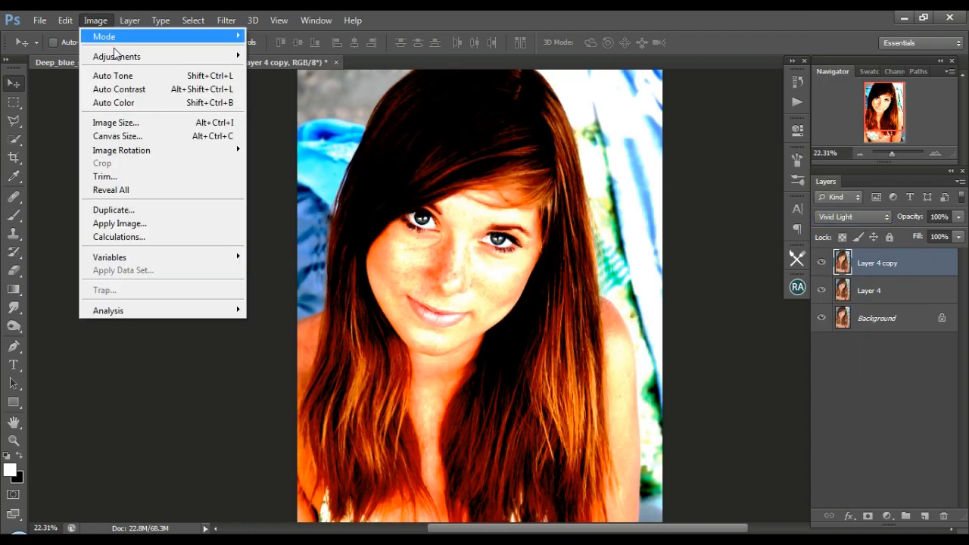
pyautogui.moveTo(118, 59)
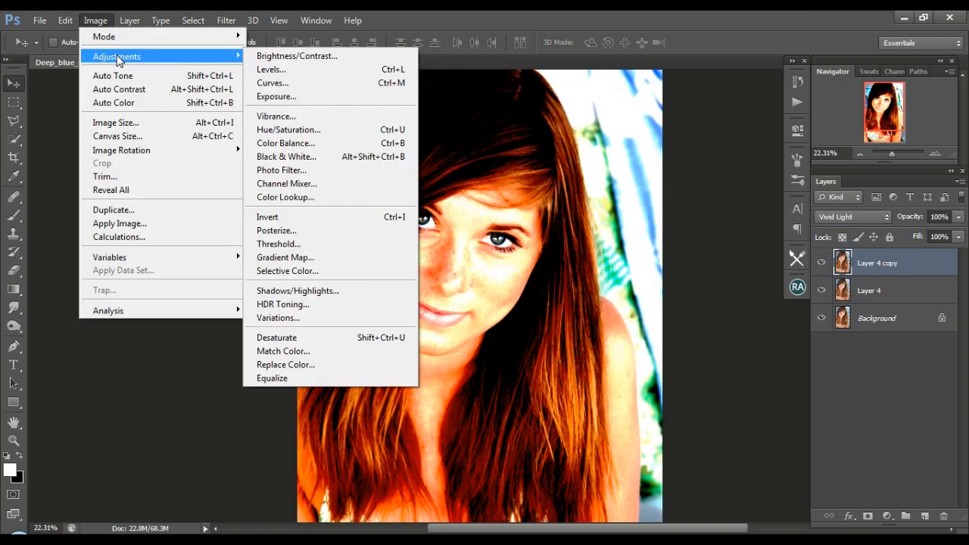
pyautogui.click(291, 219)
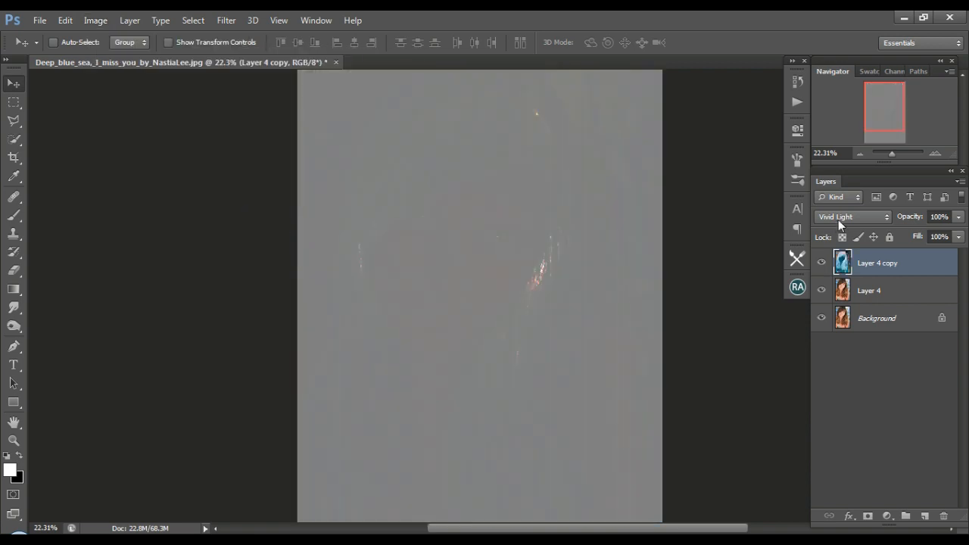
# Apply a Gaussian Blur with a 10.0 pixel radius to the inverted Layer 4 copy.
pyautogui.click(226, 20)
pyautogui.moveTo(237, 162)
pyautogui.click(447, 266)
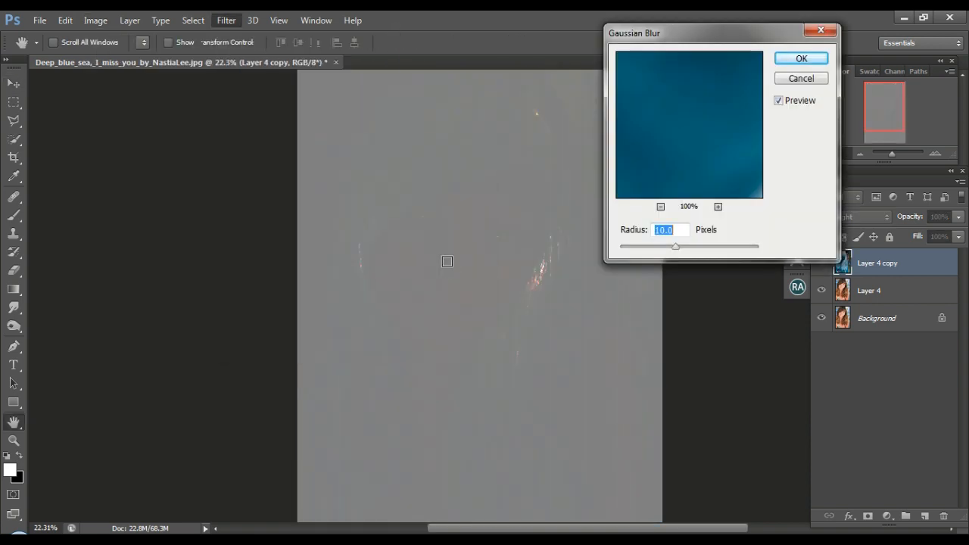
pyautogui.click(480, 149)
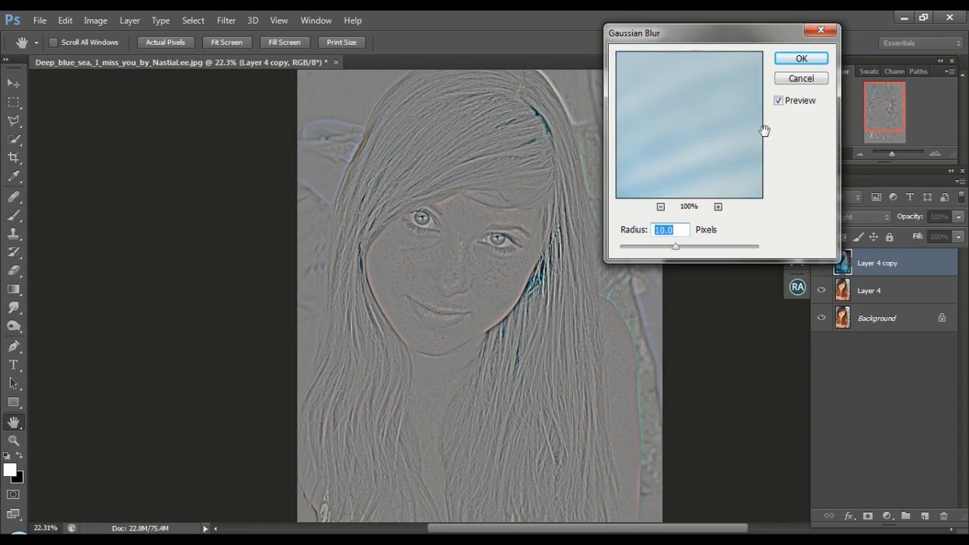
pyautogui.click(803, 59)
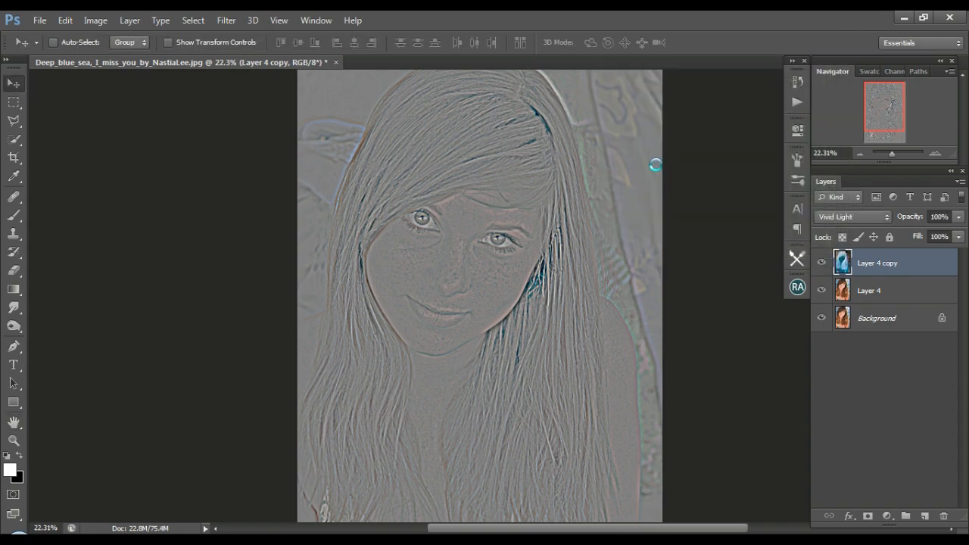
# Merge Layer 4 copy with Layer 4 into a single gray detail layer.
pyautogui.keyDown('shift'); pyautogui.click(886, 292); pyautogui.keyUp('shift')
pyautogui.rightClick(886, 291)
pyautogui.click(595, 376)
# Remove all color from the merged detail layer by lowering its saturation to the minimum with Hue/Saturation.
pyautogui.click(95, 21)
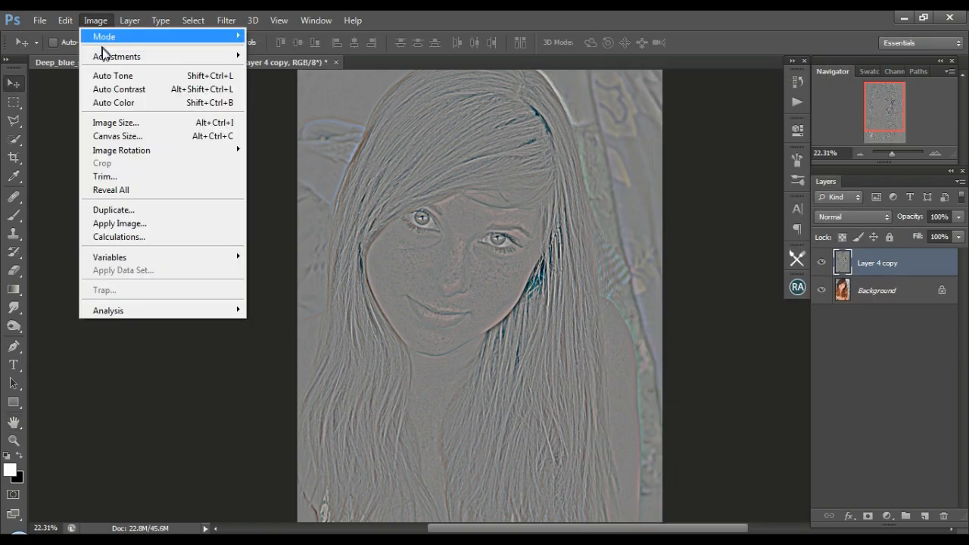
pyautogui.moveTo(114, 56)
pyautogui.click(321, 130)
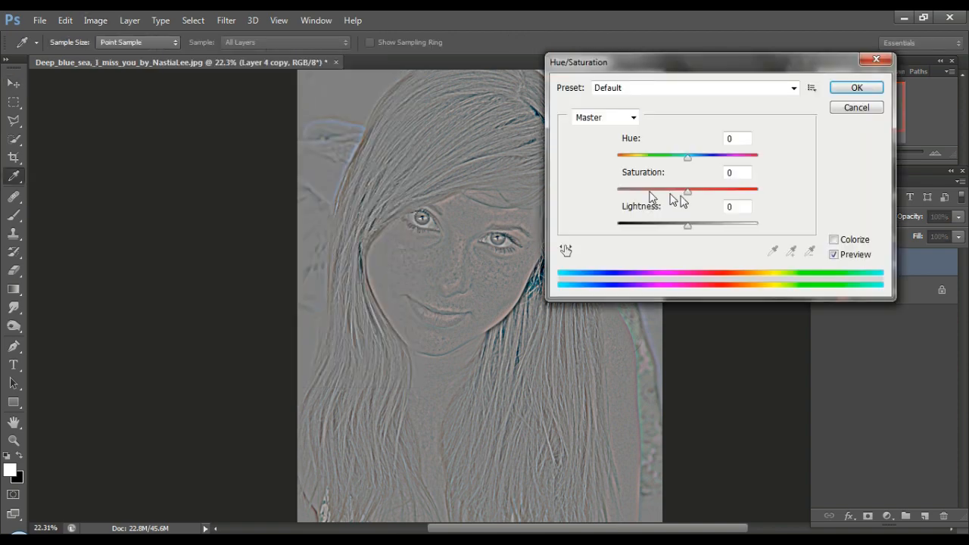
pyautogui.moveTo(685, 191); pyautogui.dragTo(608, 190)
pyautogui.click(856, 87)
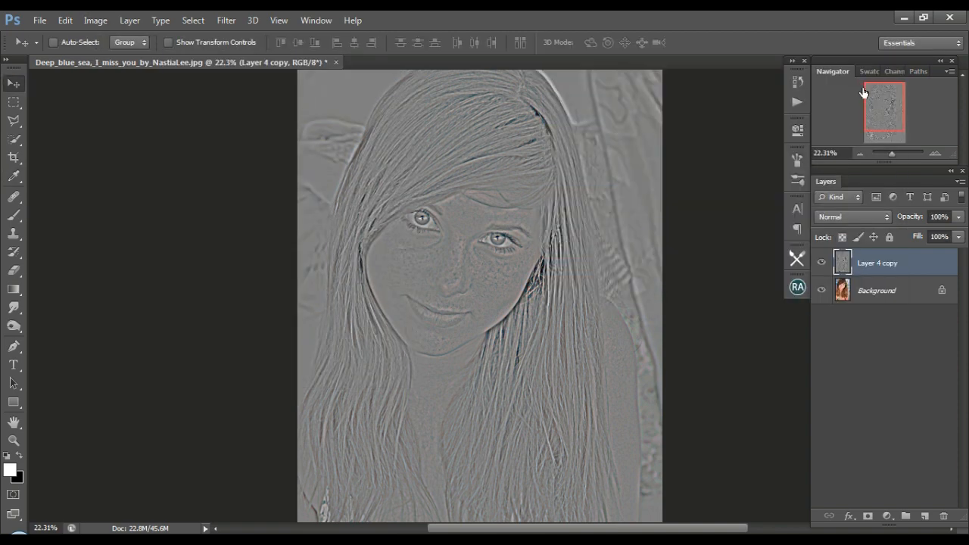
# Invert the desaturated detail layer and set its blend mode to Overlay.
pyautogui.click(95, 23)
pyautogui.moveTo(98, 56)
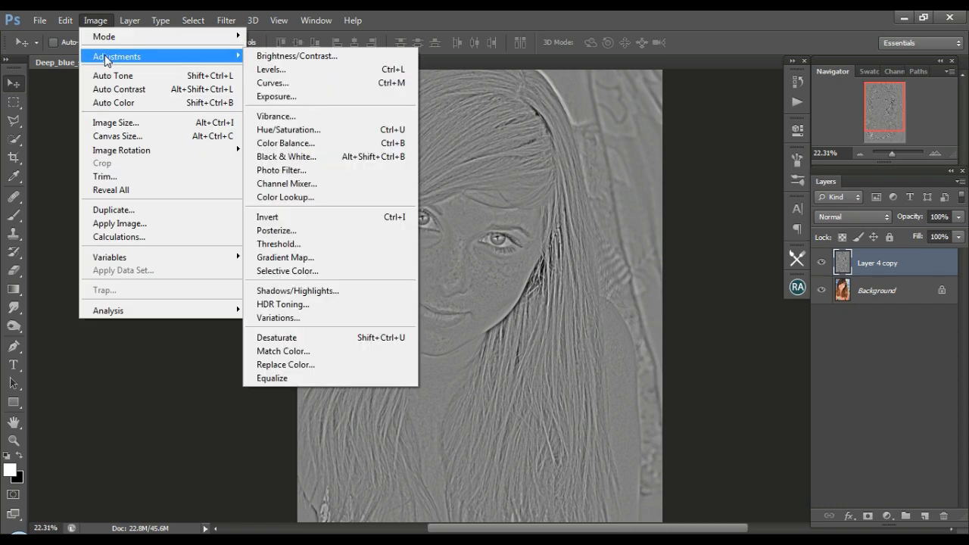
pyautogui.click(313, 217)
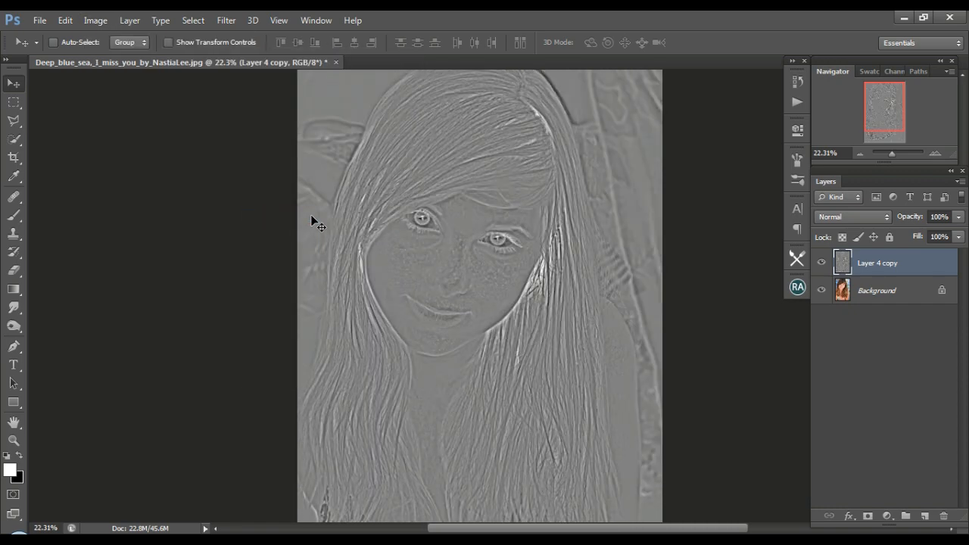
pyautogui.click(840, 217)
pyautogui.click(839, 187)
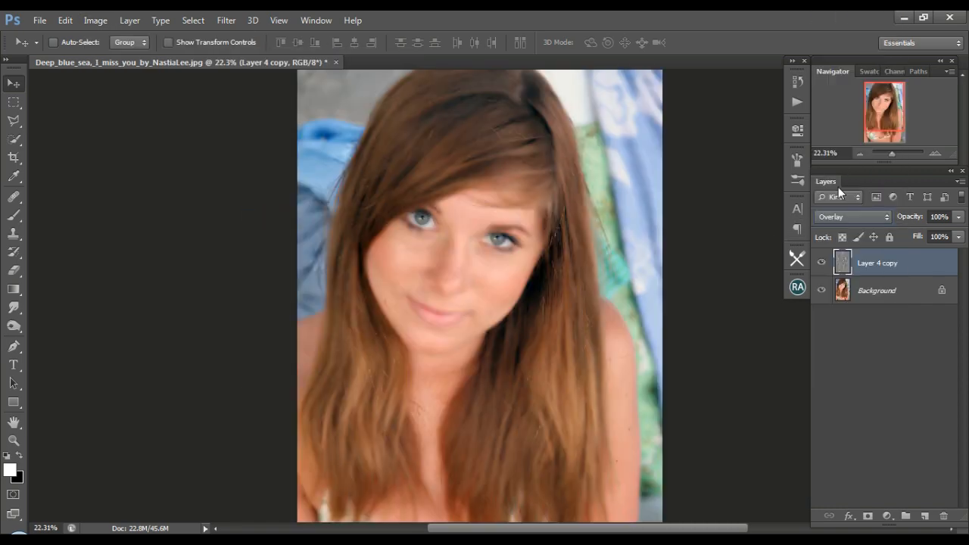
# Apply a Gaussian Blur with a 10.0 pixel radius to the Overlay detail layer.
pyautogui.click(224, 21)
pyautogui.moveTo(232, 162)
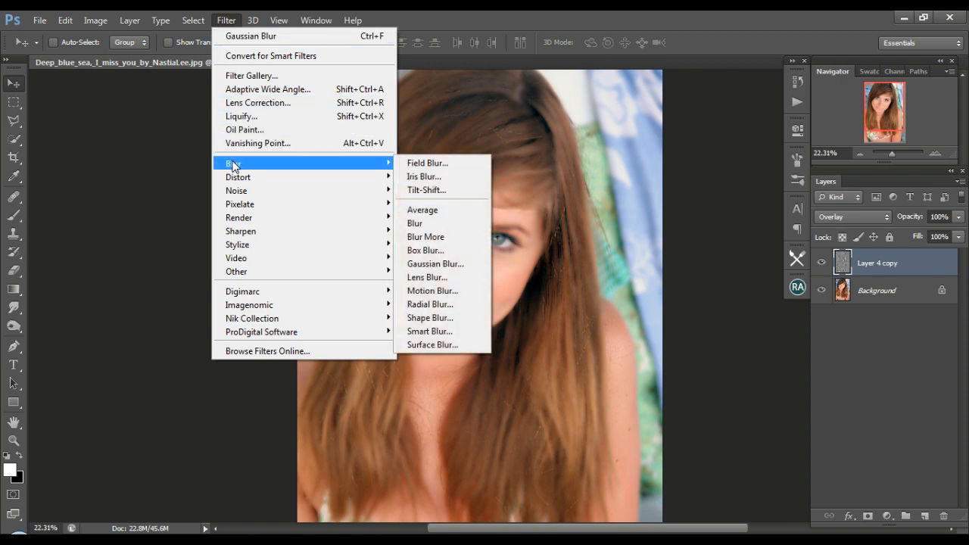
pyautogui.click(460, 262)
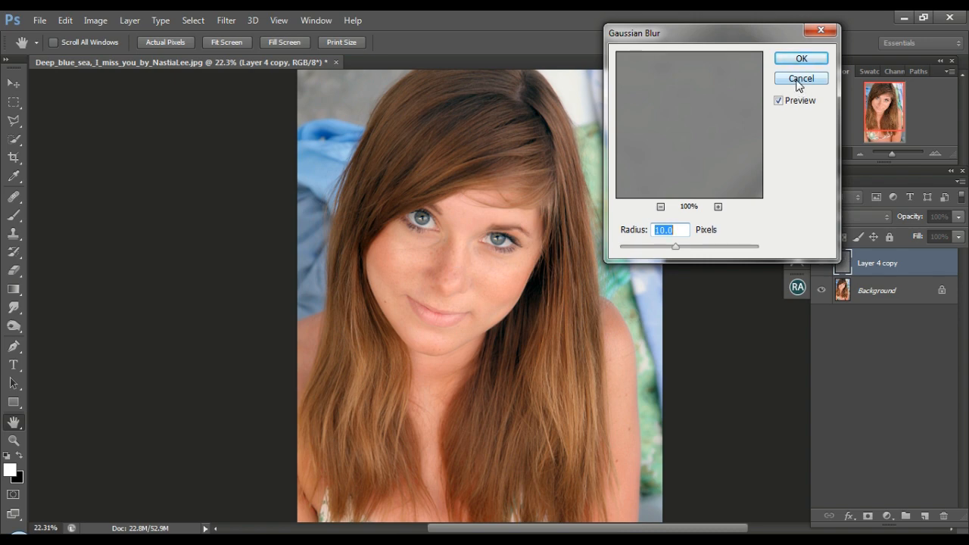
pyautogui.click(803, 58)
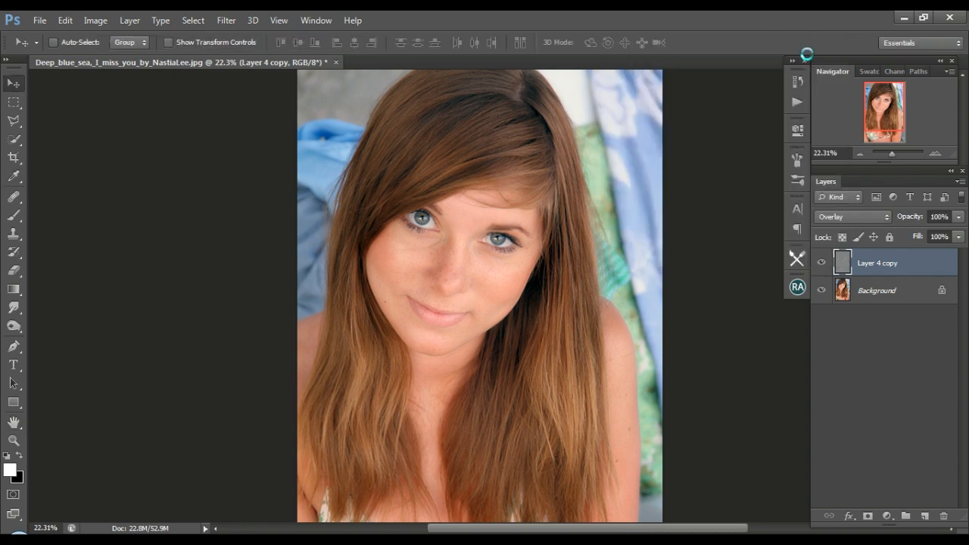
# Hide Layer 4 copy with a black layer mask and set up the Brush tool with a size 164 soft brush.
pyautogui.keyDown('alt'); pyautogui.click(868, 515); pyautogui.keyUp('alt')
pyautogui.click(13, 215)
pyautogui.moveTo(894, 100); pyautogui.dragTo(897, 91)
pyautogui.click(72, 43)
pyautogui.click(74, 153)
pyautogui.click(460, 112)
pyautogui.click(486, 100)
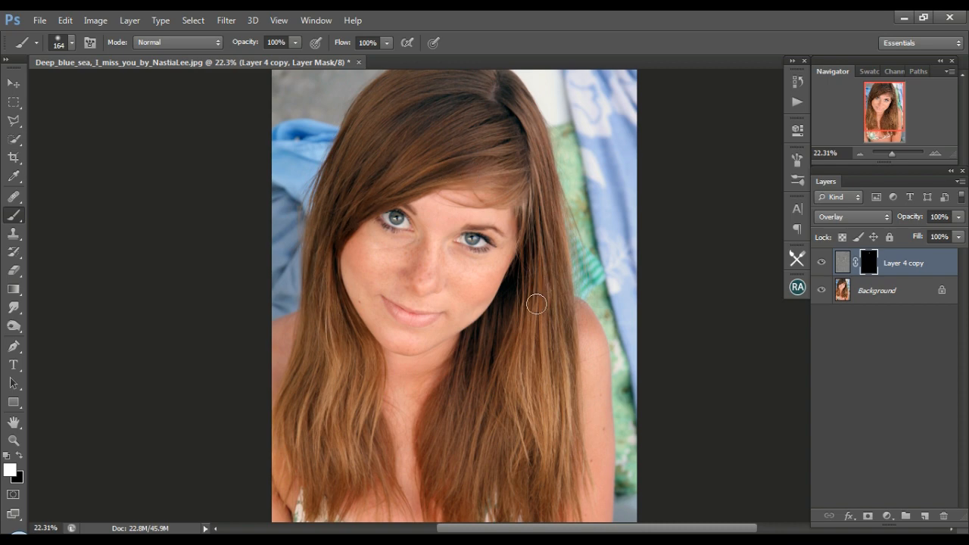
# Paint white on the Layer 4 copy mask over the hair beside the face, enlarging the soft brush to size 300.
pyautogui.moveTo(536, 304); pyautogui.dragTo(565, 290)
pyautogui.scroll(-3, 469, 471)
pyautogui.press(']')
pyautogui.press(']')
pyautogui.press(']')
pyautogui.press(']')
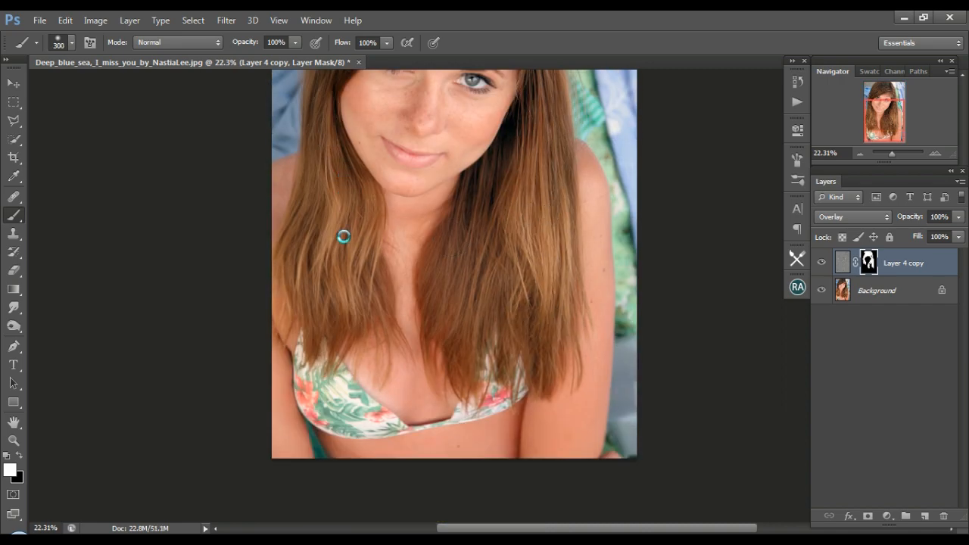
# Extend the white painting on the Layer 4 copy mask over the remaining hair and skin, from the chest up to the crown.
pyautogui.scroll(1, 349, 210)
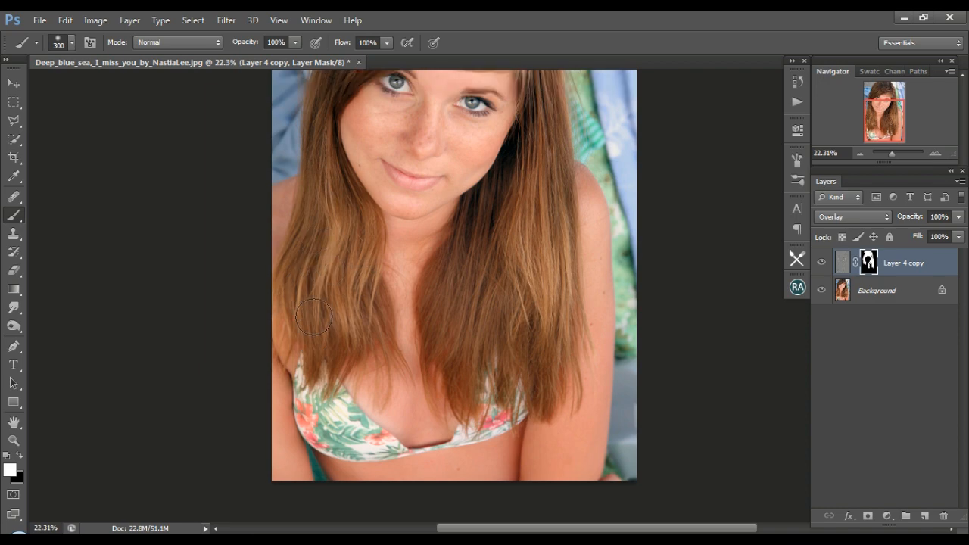
pyautogui.scroll(2, 349, 281)
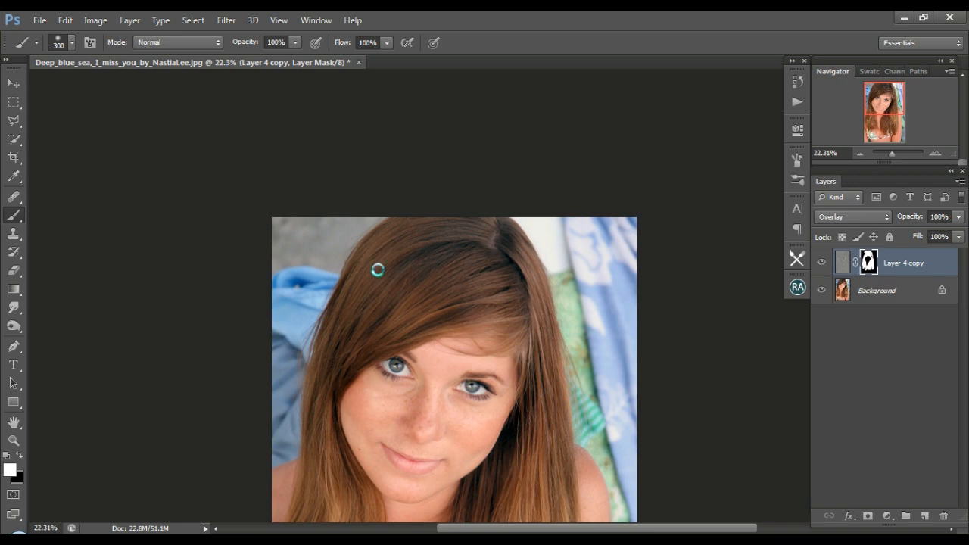
pyautogui.scroll(-6, 382, 269)
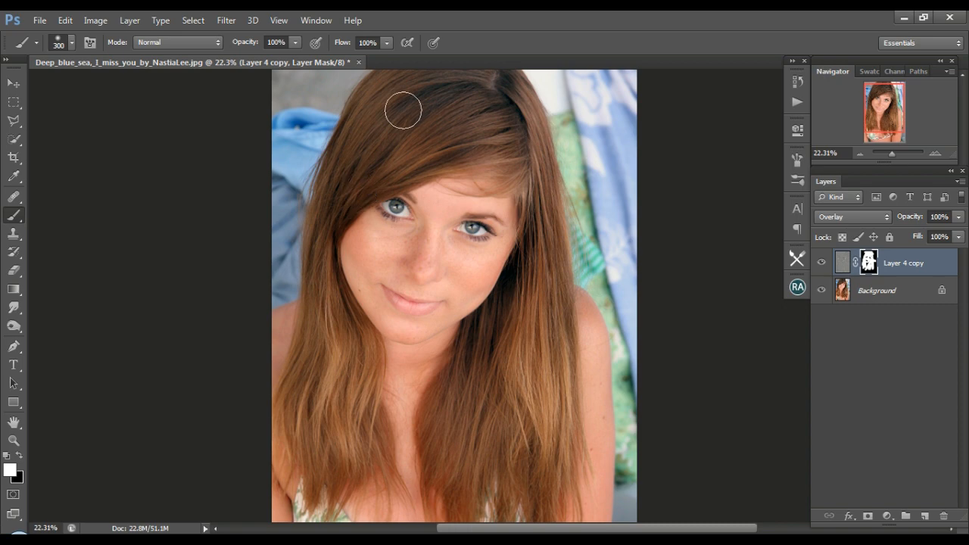
pyautogui.scroll(3, 401, 116)
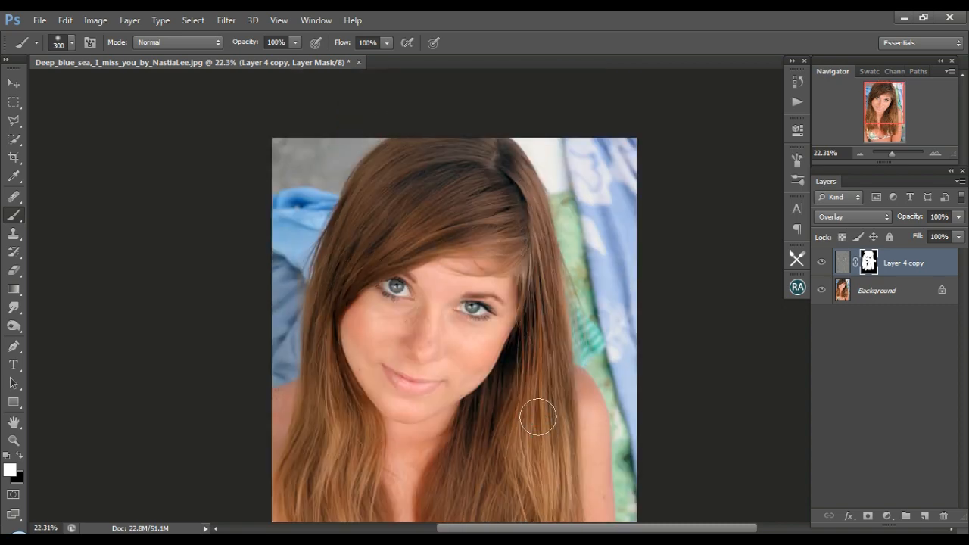
pyautogui.scroll(-8, 537, 418)
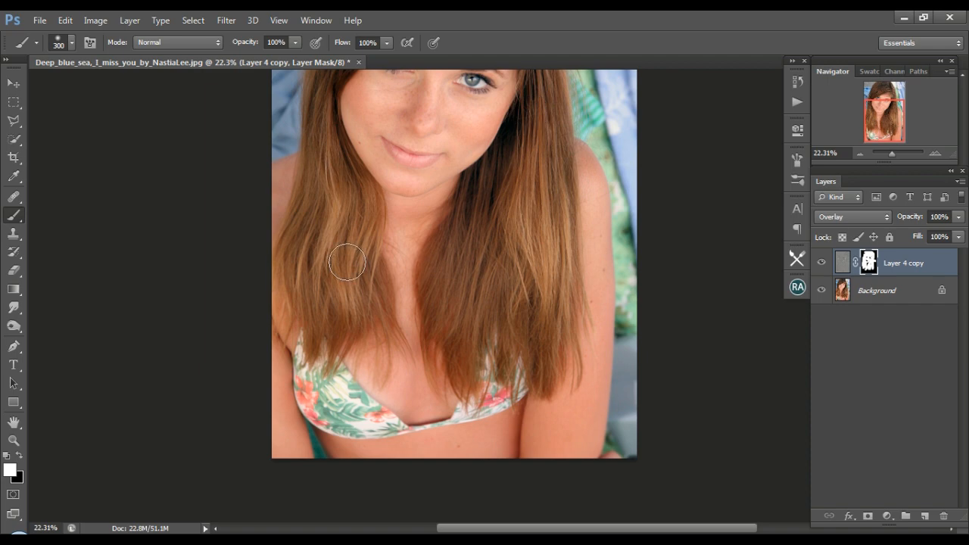
pyautogui.scroll(7, 348, 268)
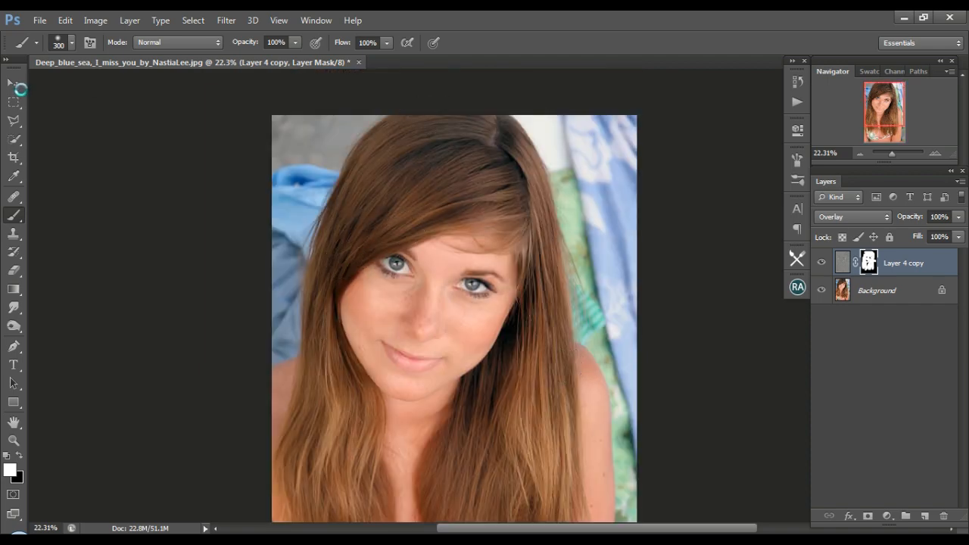
# Compare the portrait with and without the Layer 4 copy smoothing effect, and inspect the face at a closer view.
pyautogui.press('v')
pyautogui.click(823, 263)
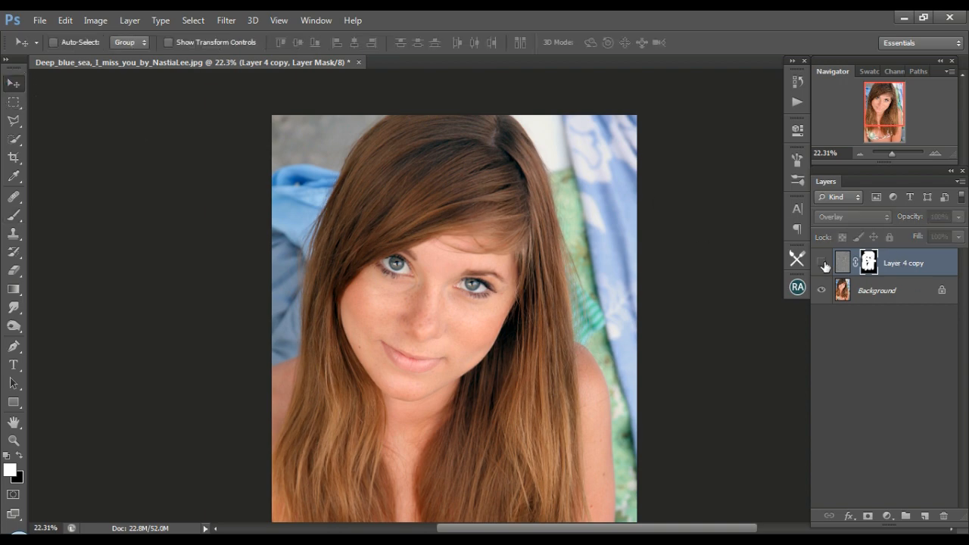
pyautogui.click(822, 263)
pyautogui.click(827, 292)
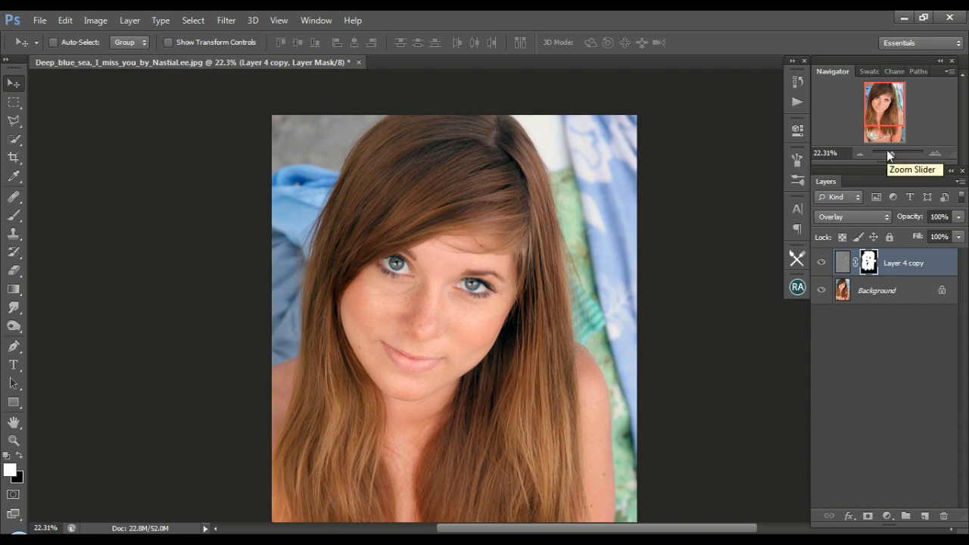
pyautogui.moveTo(892, 154); pyautogui.dragTo(899, 153)
pyautogui.moveTo(885, 97); pyautogui.dragTo(889, 93)
pyautogui.hotkey('ctrl', '0')
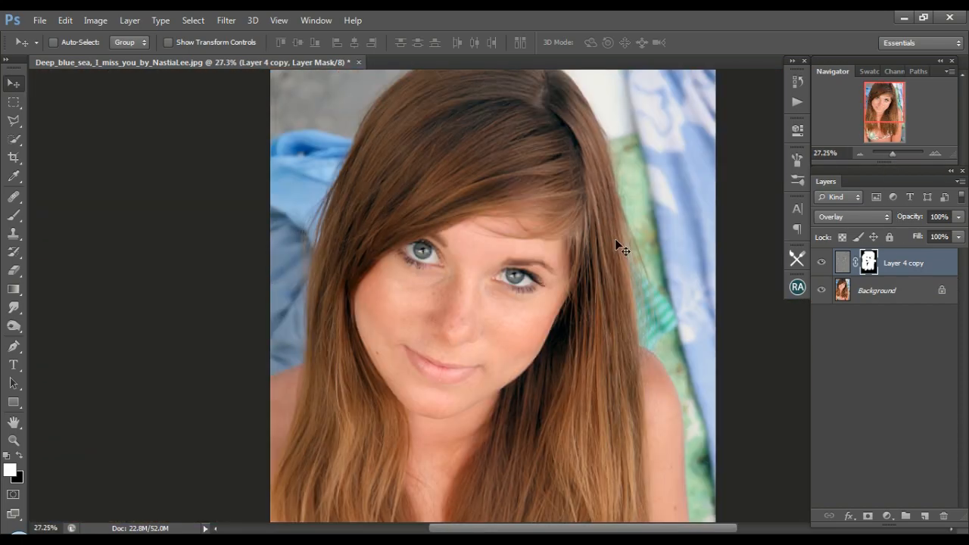